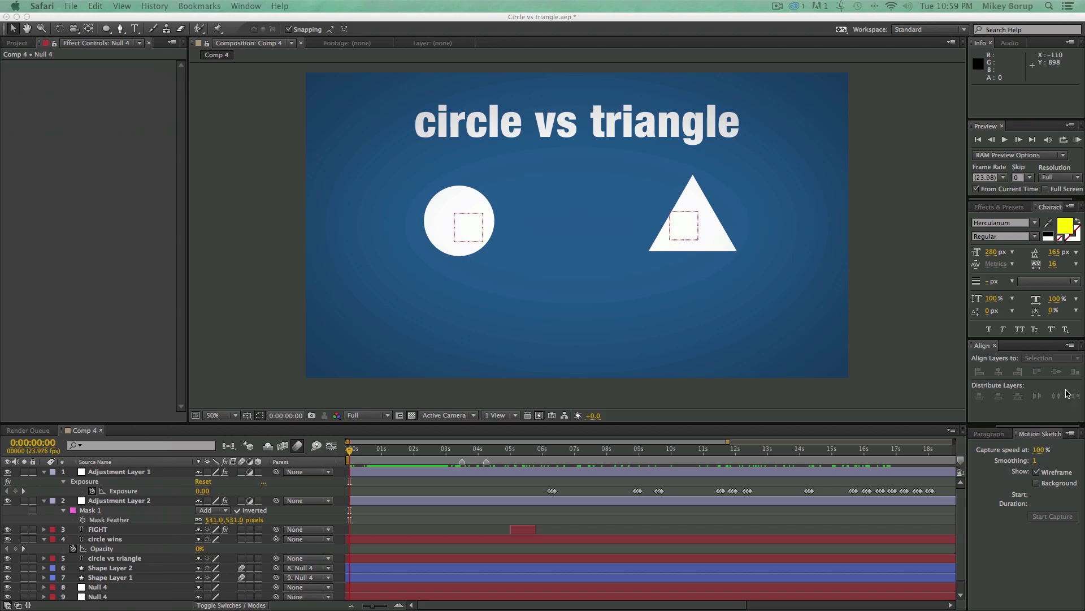
left_click(1047, 549)
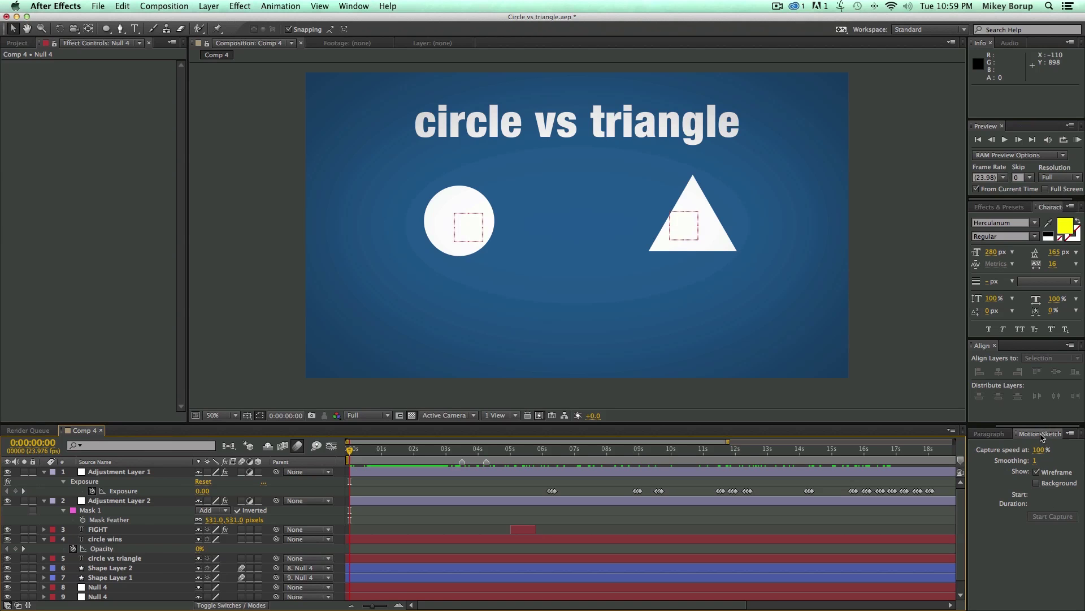
left_click(1055, 516)
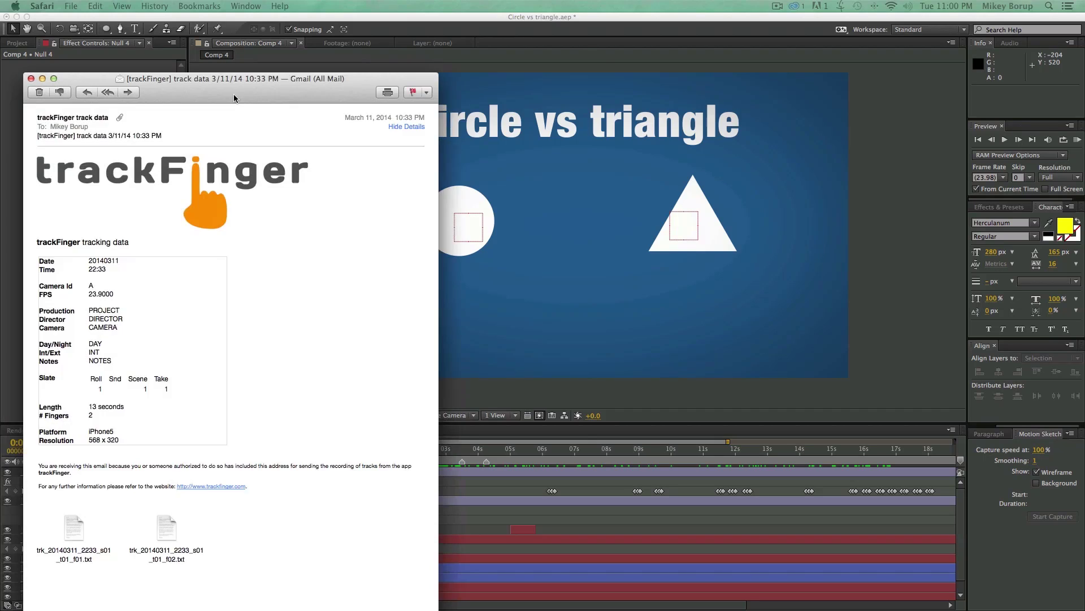
- Open trk_20140311_2233_s01_t01_f01.txt from the trackFinger e-mail, look through it and copy its entire keyframe data
left_click_drag(234, 98, 438, 55)
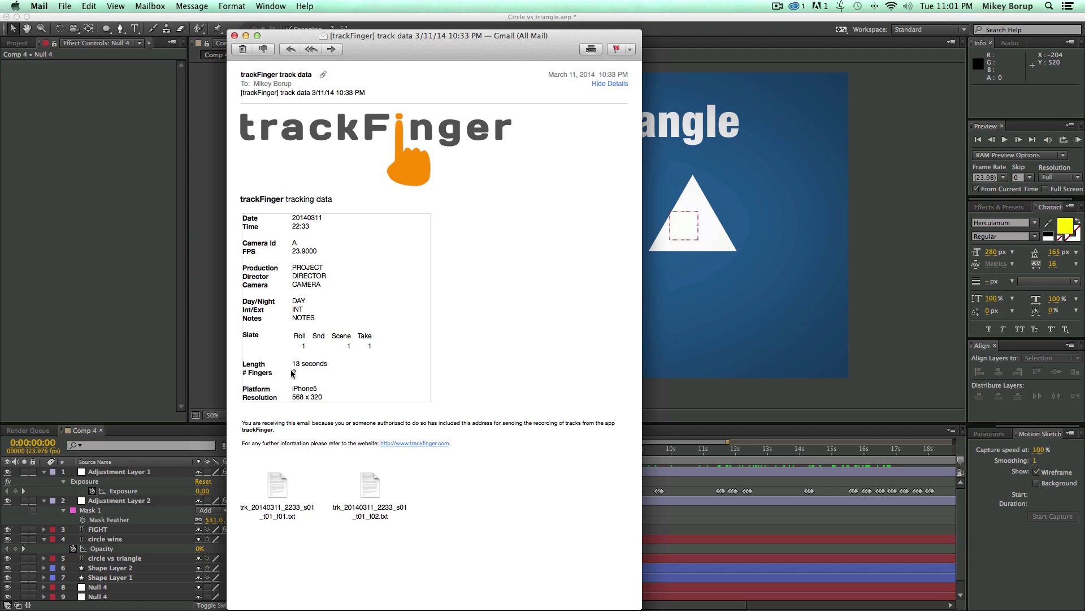
double_click(280, 488)
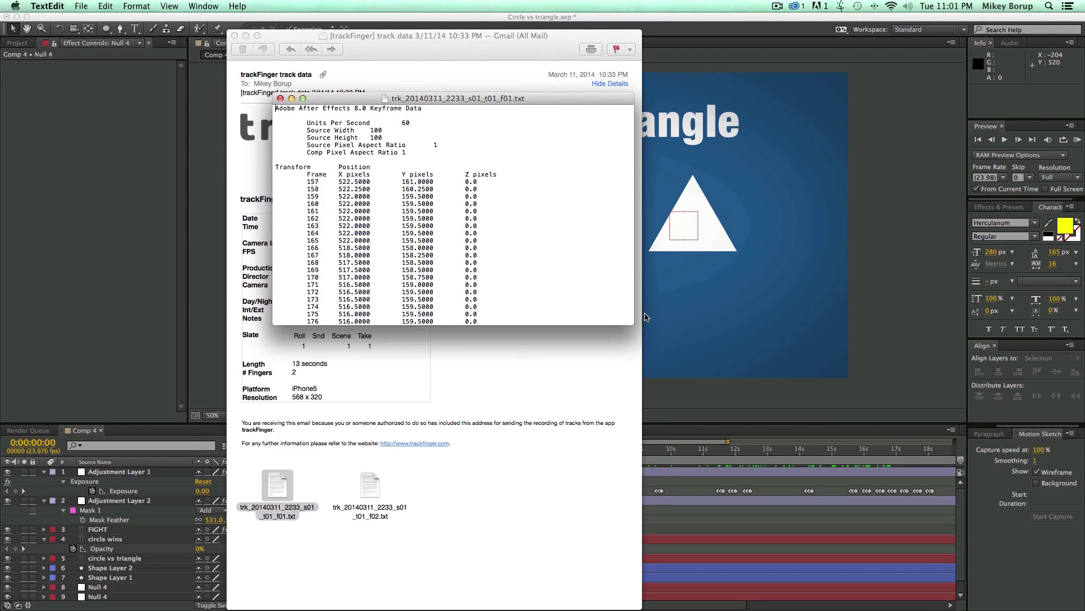
left_click_drag(627, 322, 802, 516)
scroll(343, 203, "down", 20)
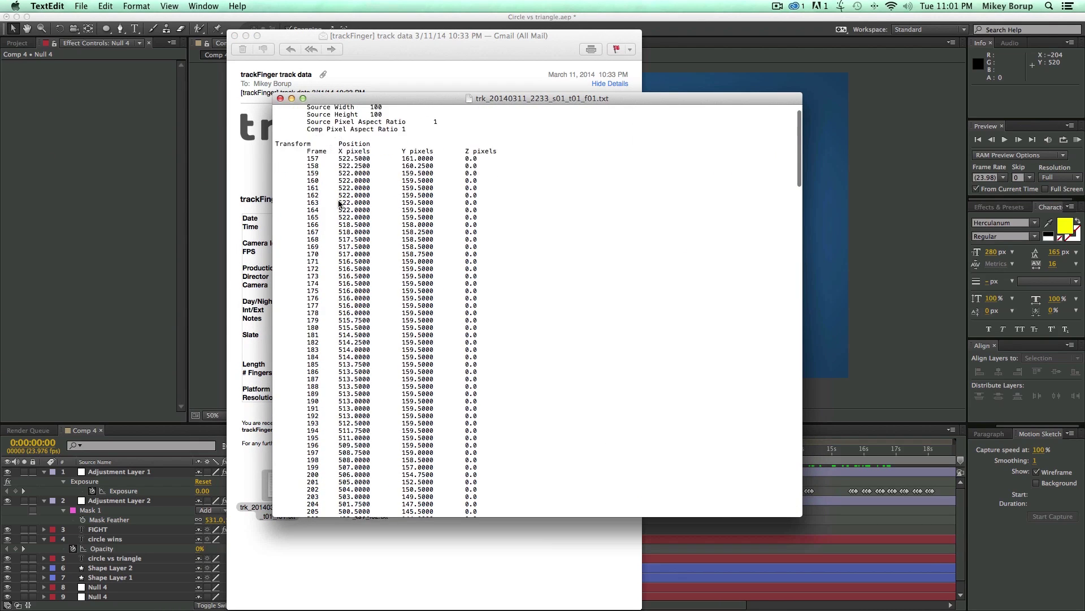
scroll(368, 212, "down", 20)
scroll(396, 220, "up", 10)
scroll(396, 219, "up", 20)
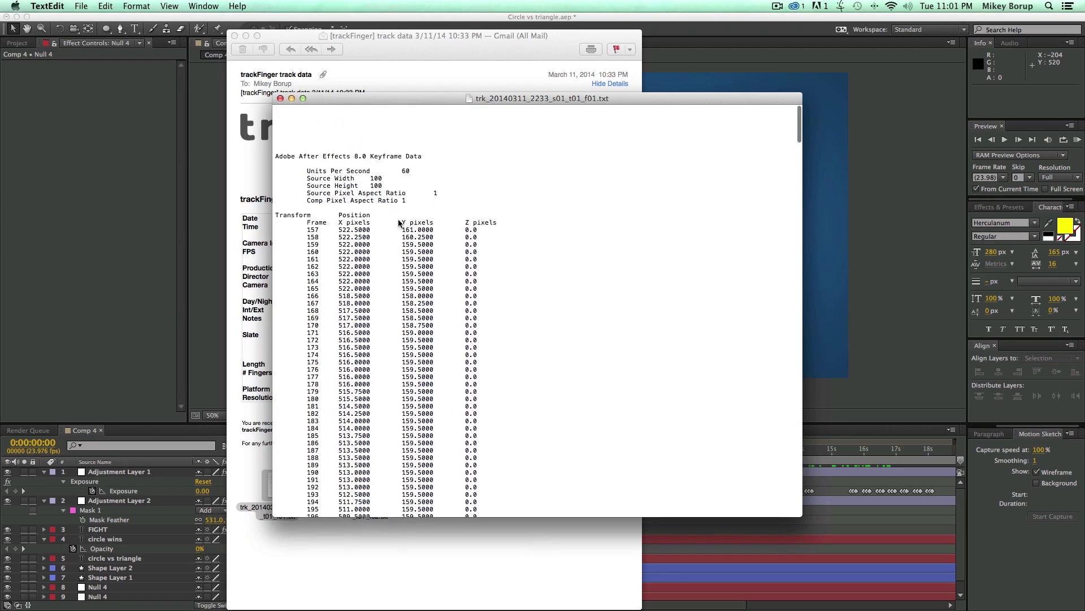
left_click(517, 212)
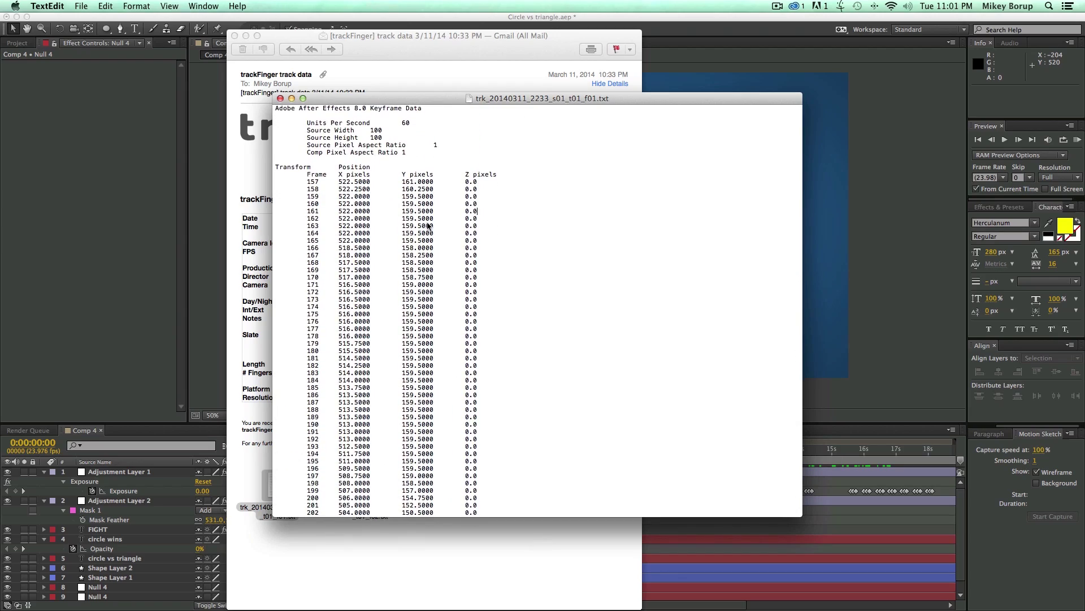
key("super+a")
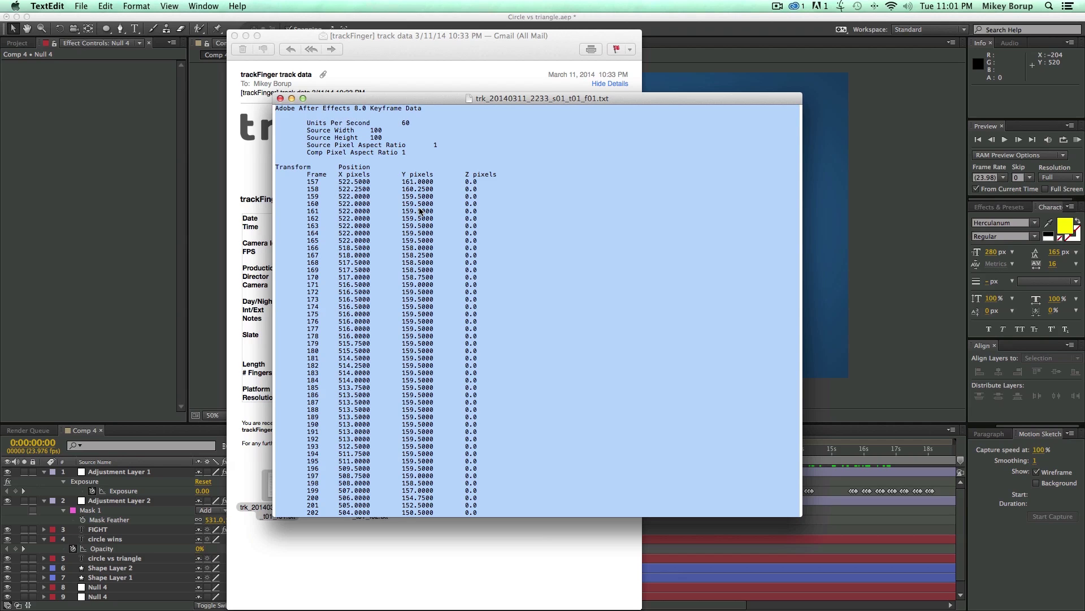
key("super+c")
- Switch to After Effects, create a new composition and add a null object to it
left_click(928, 332)
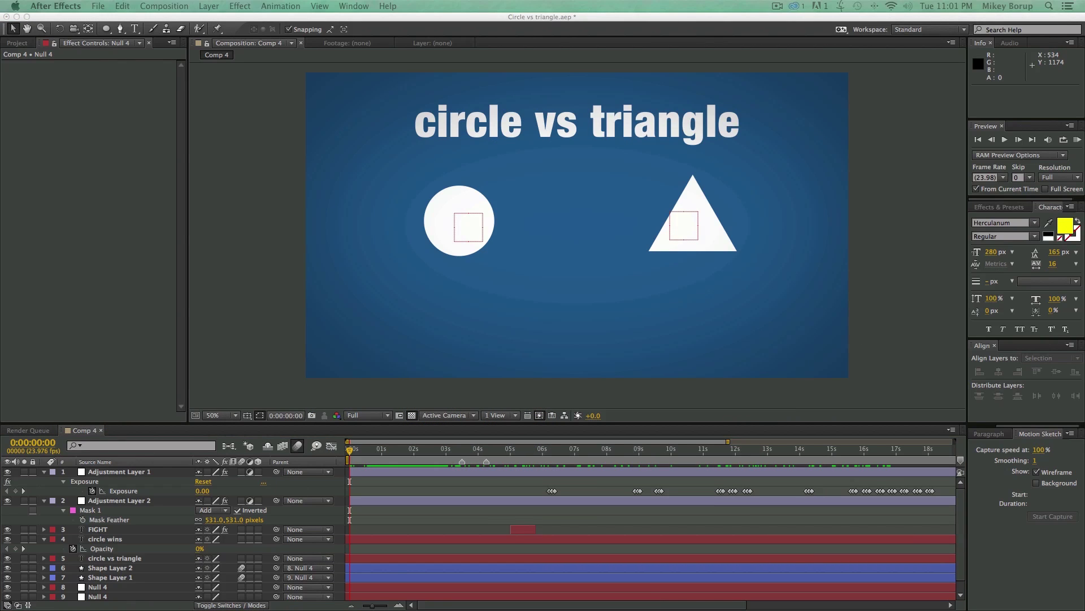
key("Return")
left_click(209, 6)
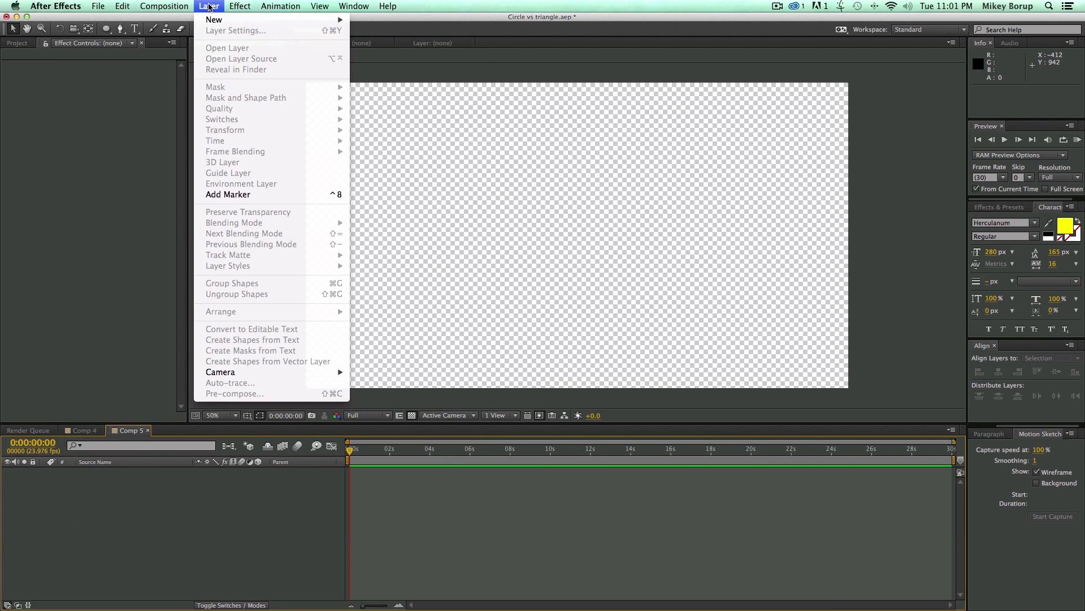
mouse_move(215, 20)
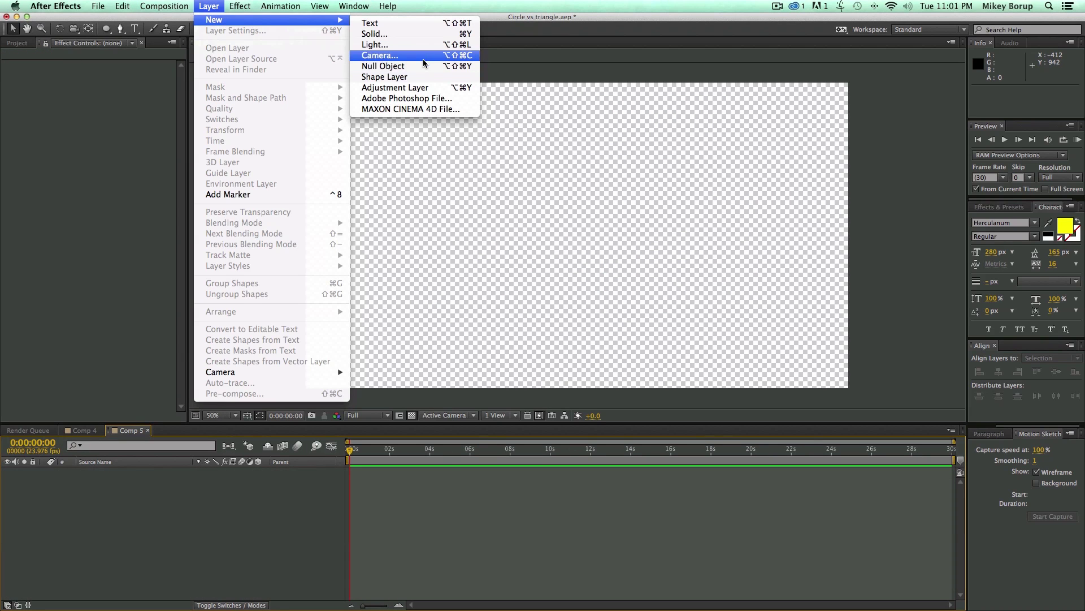
left_click(409, 67)
left_click(403, 509)
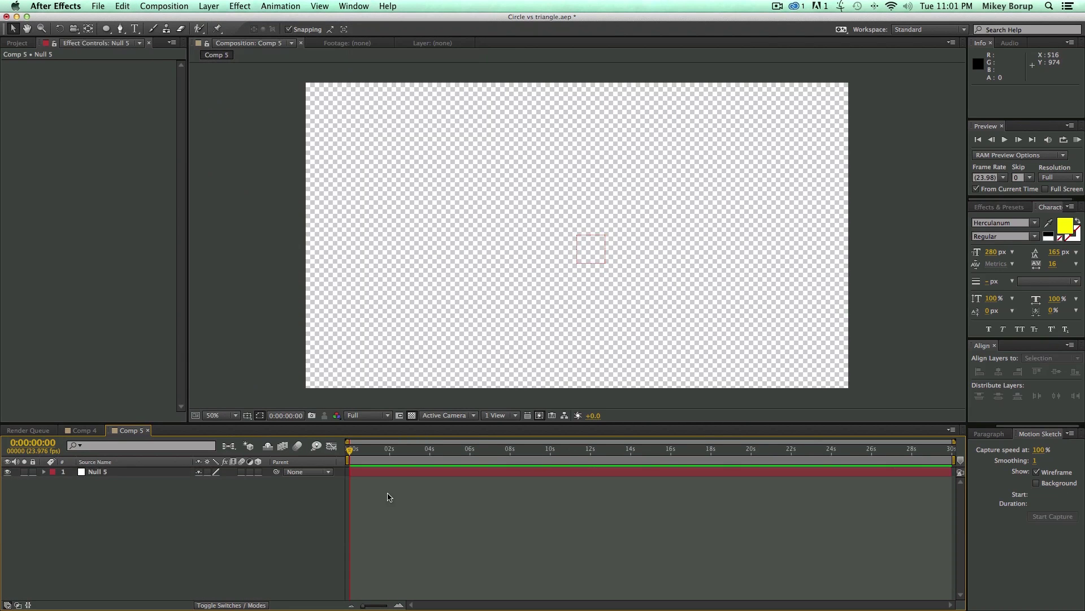
- Paste the copied tracking keyframes onto the null and reveal its animated properties
left_click(375, 472)
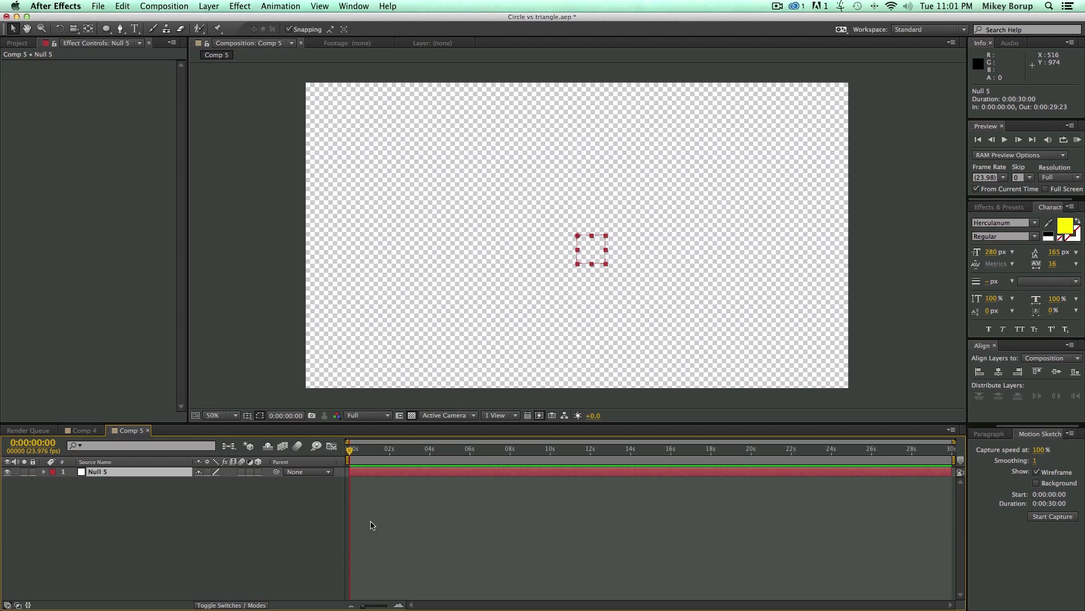
key("super+v")
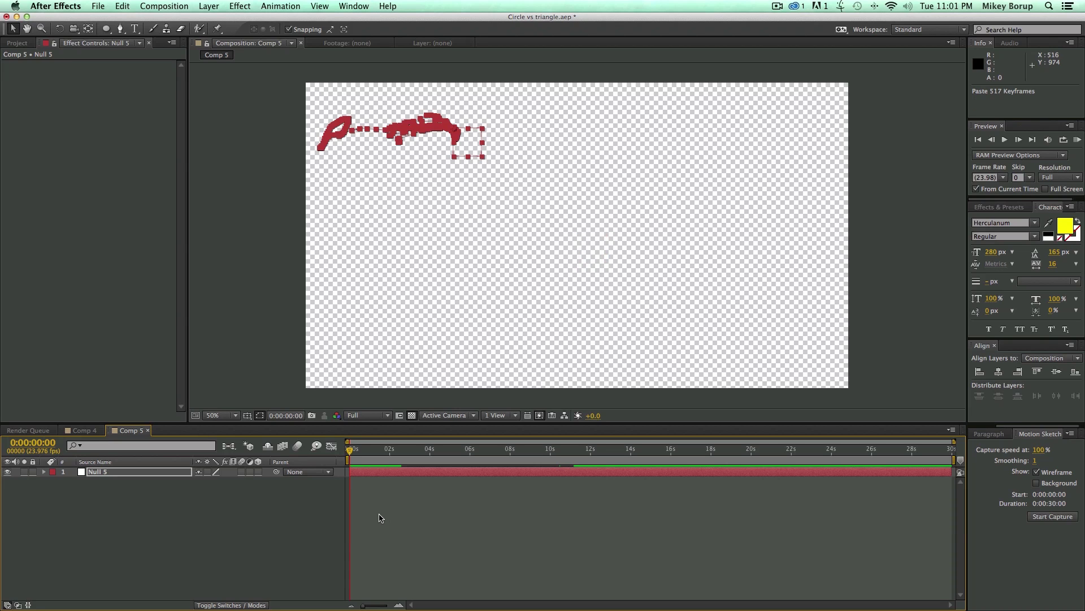
key("u")
- Examine the null's Position and Opacity keyframes and scrub through its motion on the timeline
left_click(458, 553)
left_click_drag(376, 465, 419, 465)
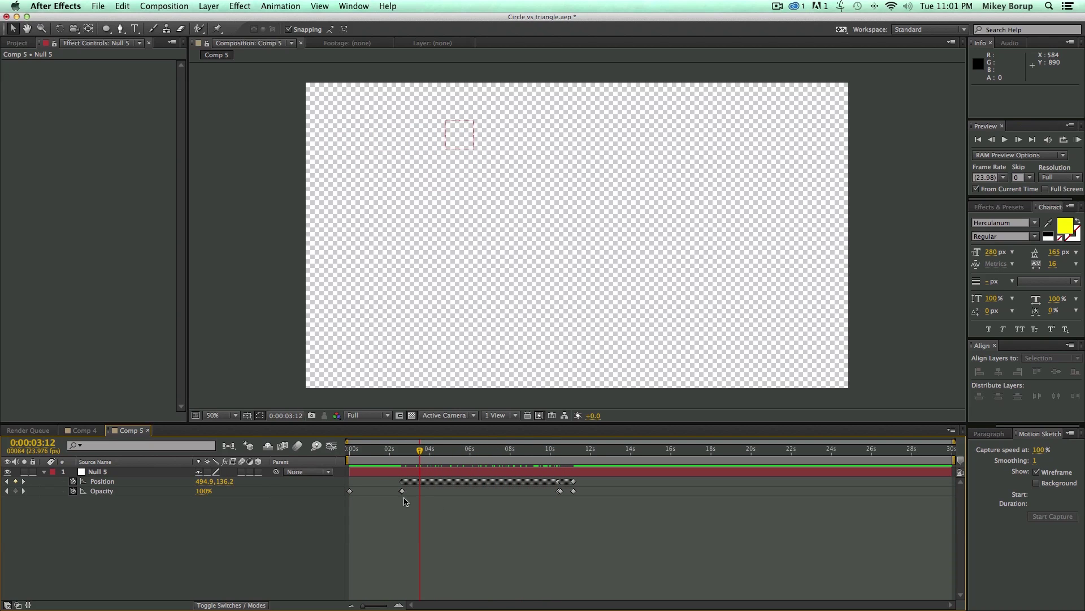
left_click(100, 481)
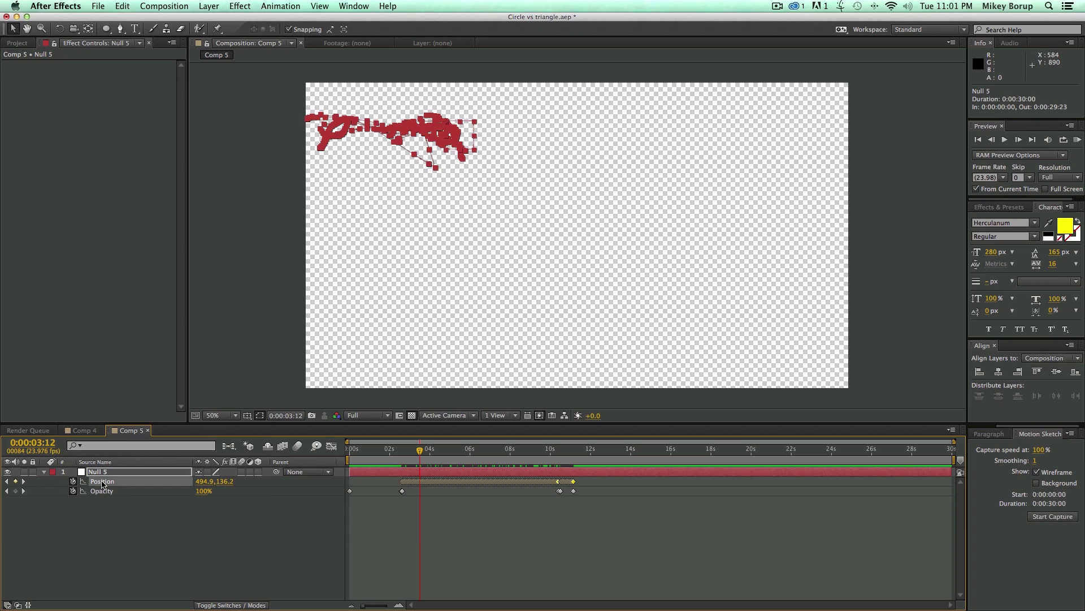
left_click(109, 493)
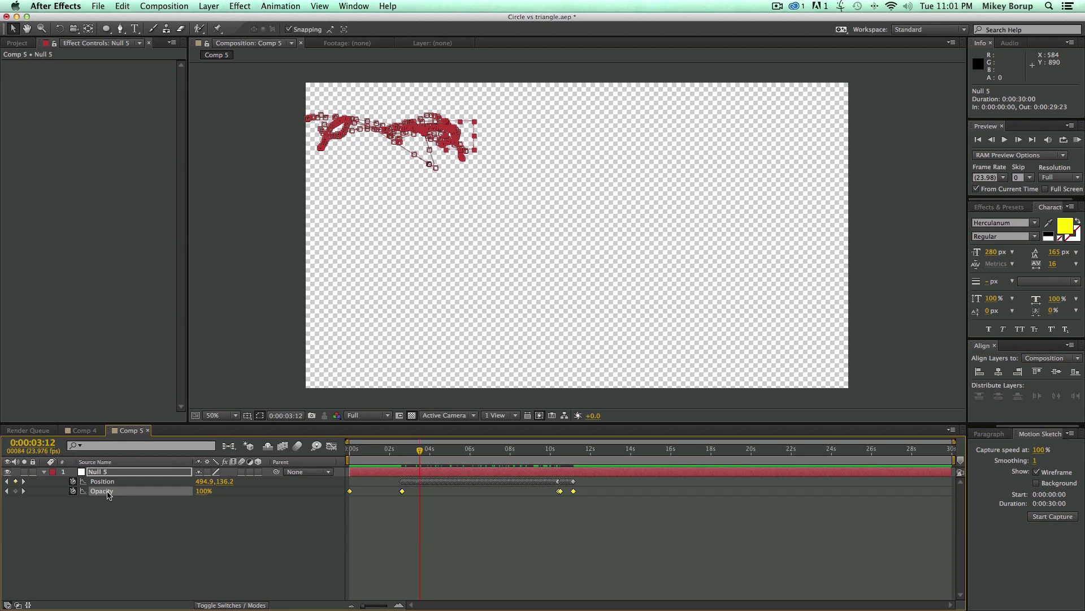
left_click_drag(371, 454, 403, 457)
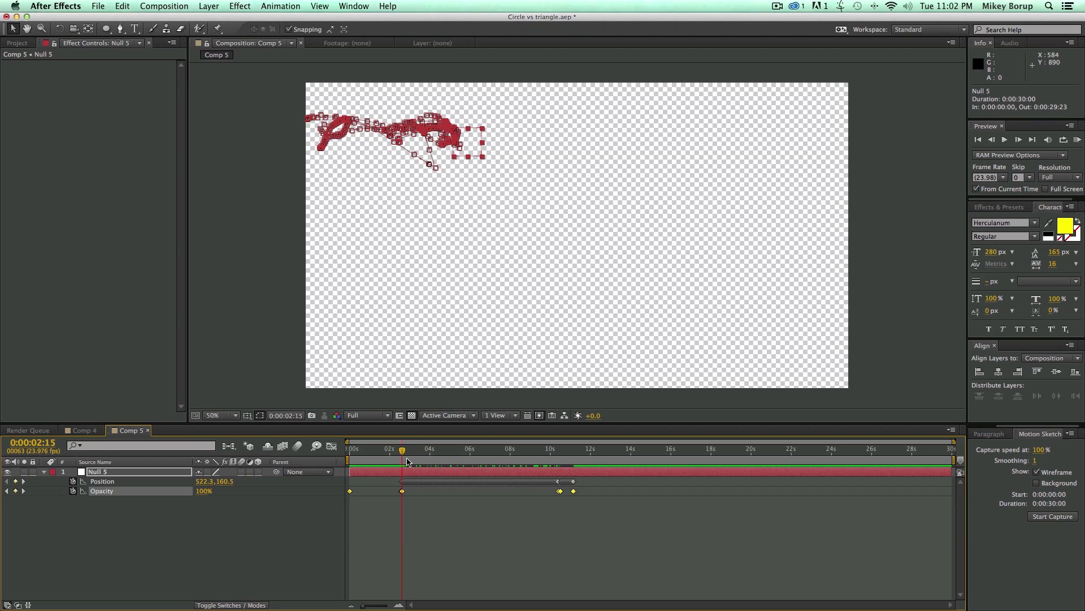
mouse_move(403, 454)
left_mouse_down()
mouse_move(567, 464)
mouse_move(351, 461)
mouse_move(530, 465)
mouse_move(405, 462)
left_mouse_up()
left_click(568, 468)
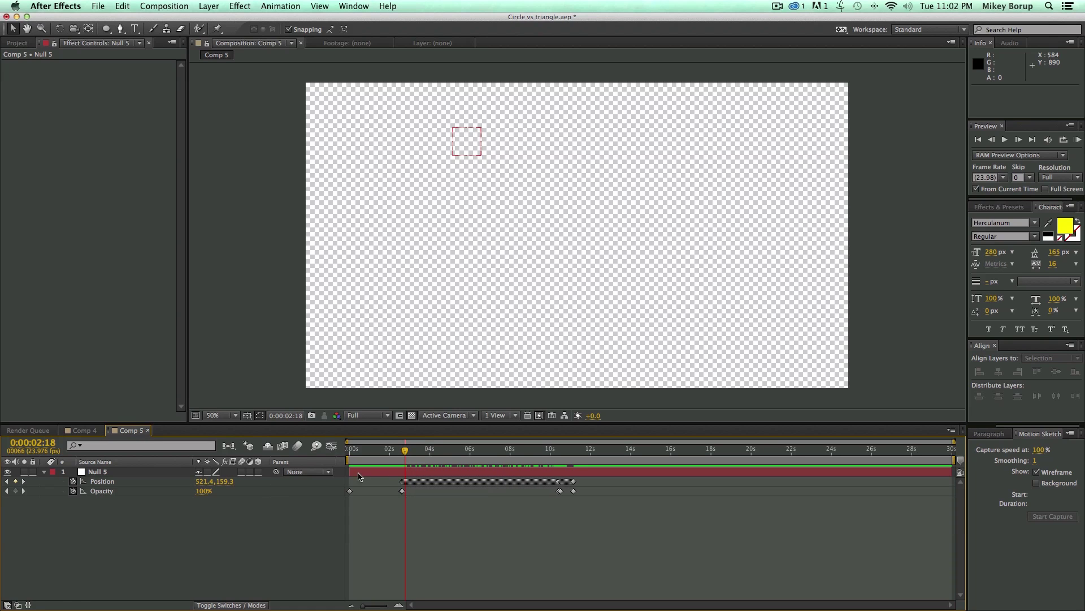
- In Comp 4, scrub through the animation and copy the two Null 4 layers
left_click(80, 430)
left_click(673, 465)
left_click_drag(673, 465, 412, 471)
left_click(114, 587)
scroll(113, 587, "down", 1)
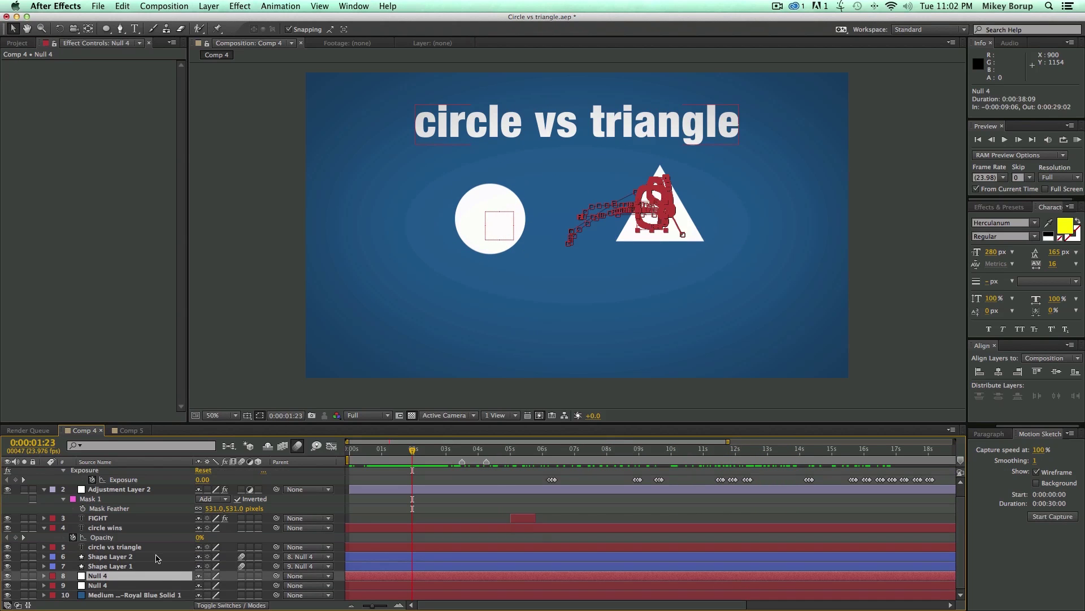
left_click(114, 587, "shift")
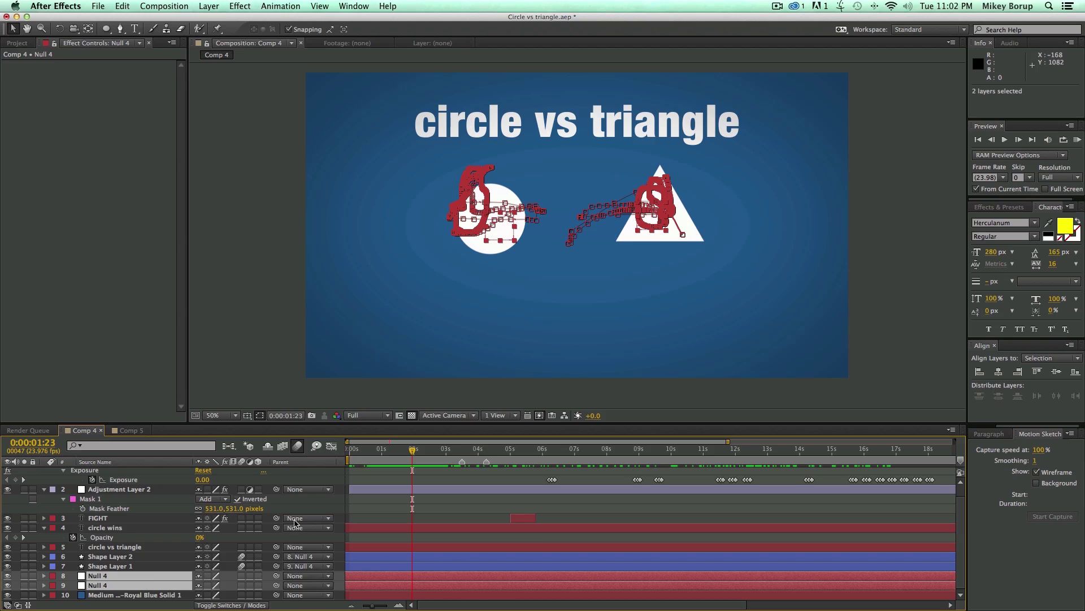
- Replace the null in Comp 5 with the two copied nulls, pasted at the start of the timeline, and preview their motion
left_click(128, 430)
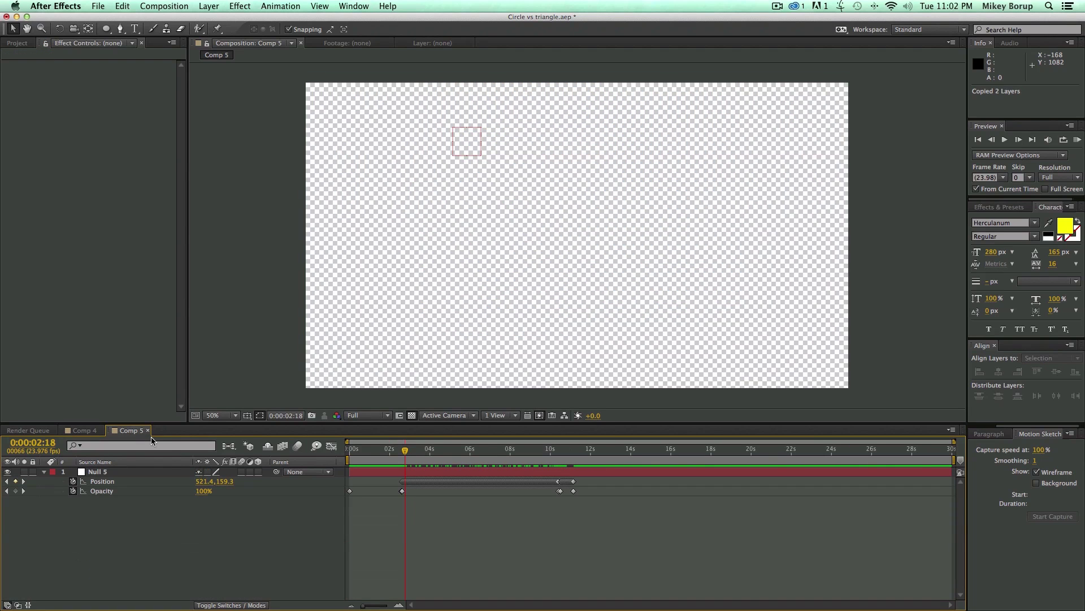
left_click(389, 477)
key("Delete")
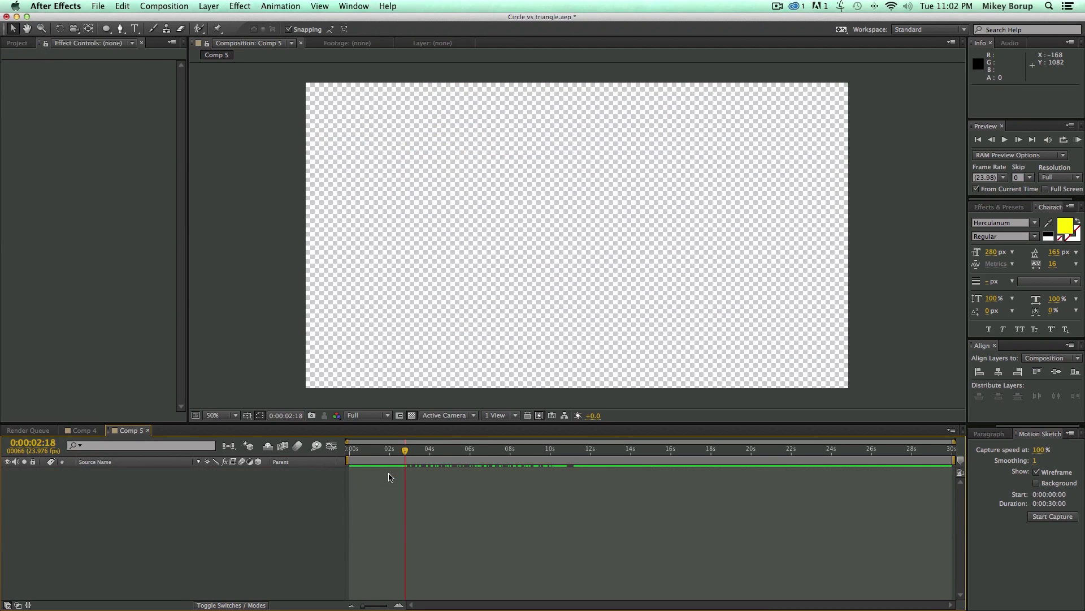
key("Home")
key("ctrl+v")
left_click(419, 555)
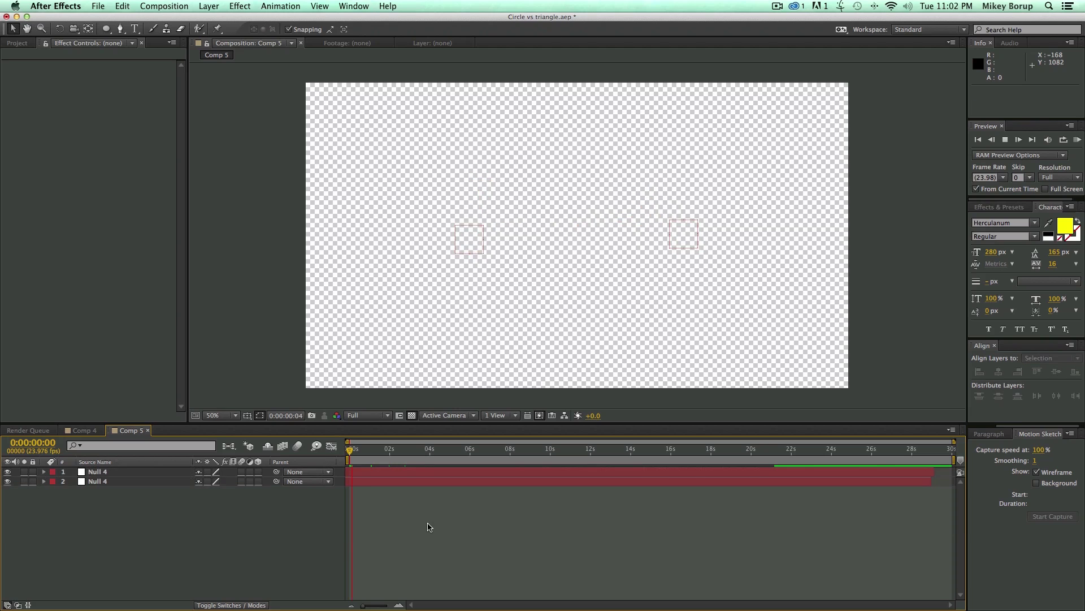
left_click_drag(350, 450, 708, 472)
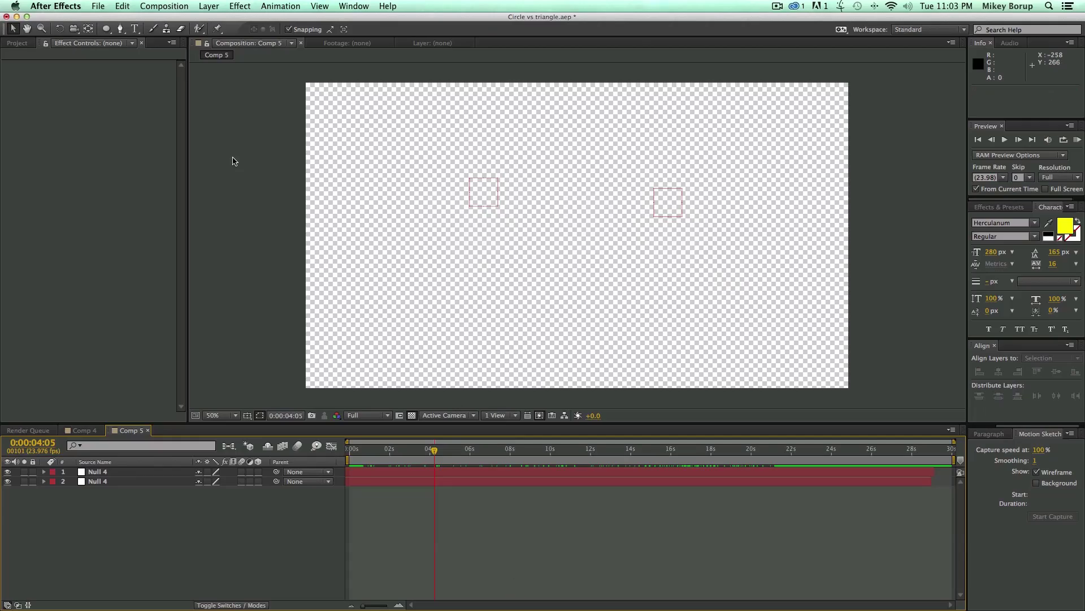
- Draw a white circle about 222 px across with the Ellipse tool and centre it on its layer's anchor point
key("q")
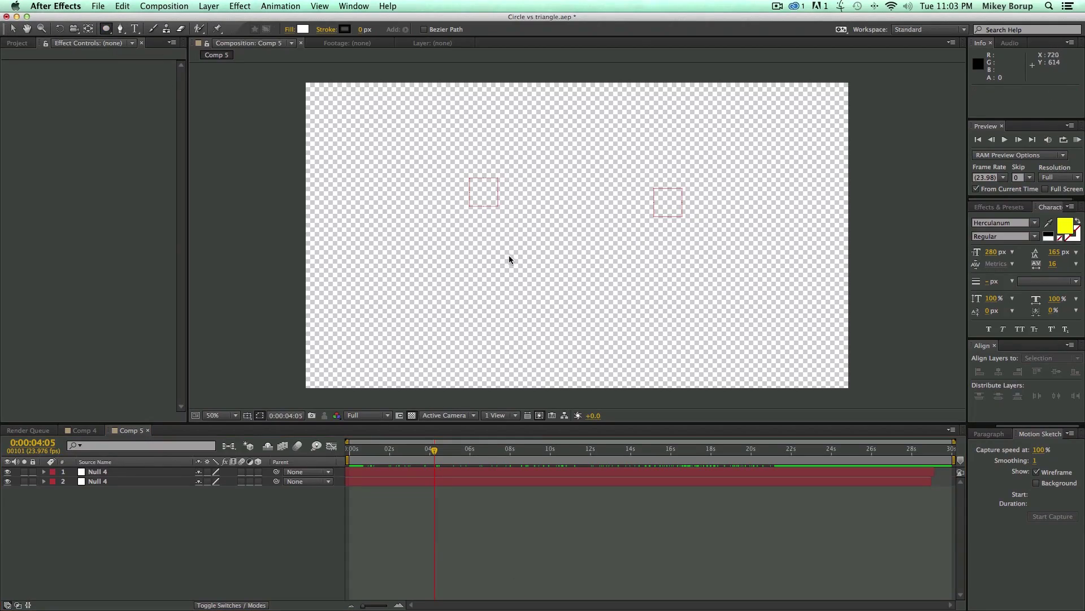
mouse_move(449, 170)
left_mouse_down()
mouse_move(504, 224)
mouse_move(602, 265)
left_mouse_up()
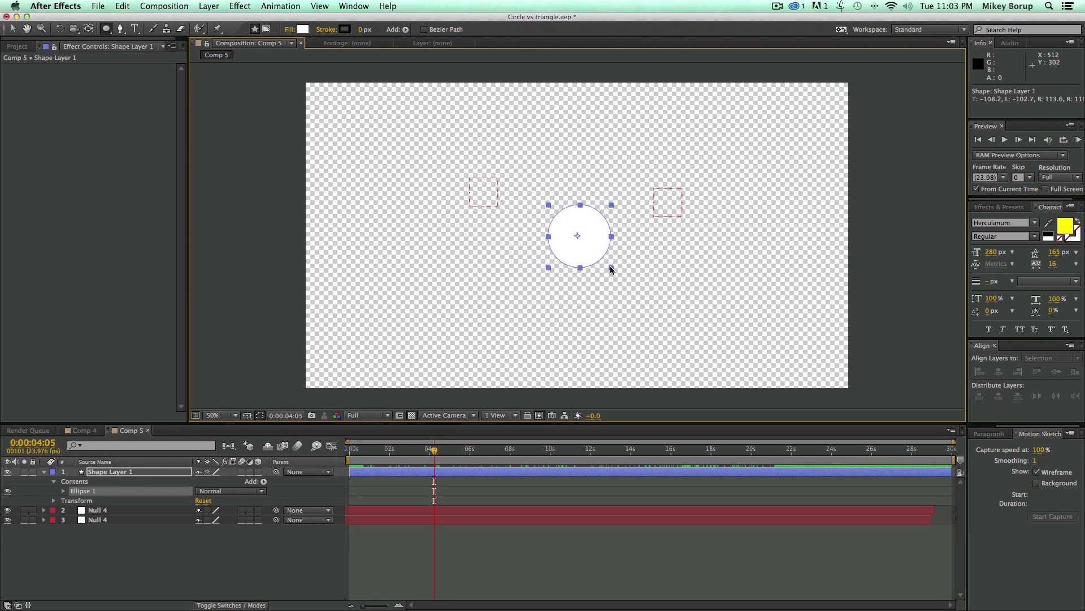
left_click(63, 492)
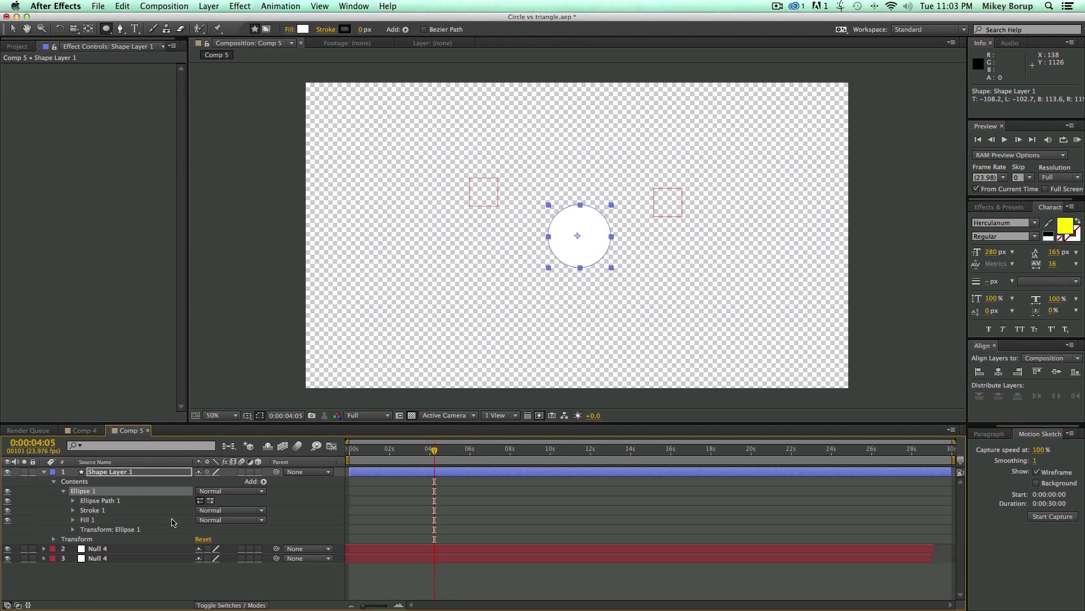
left_click(73, 527)
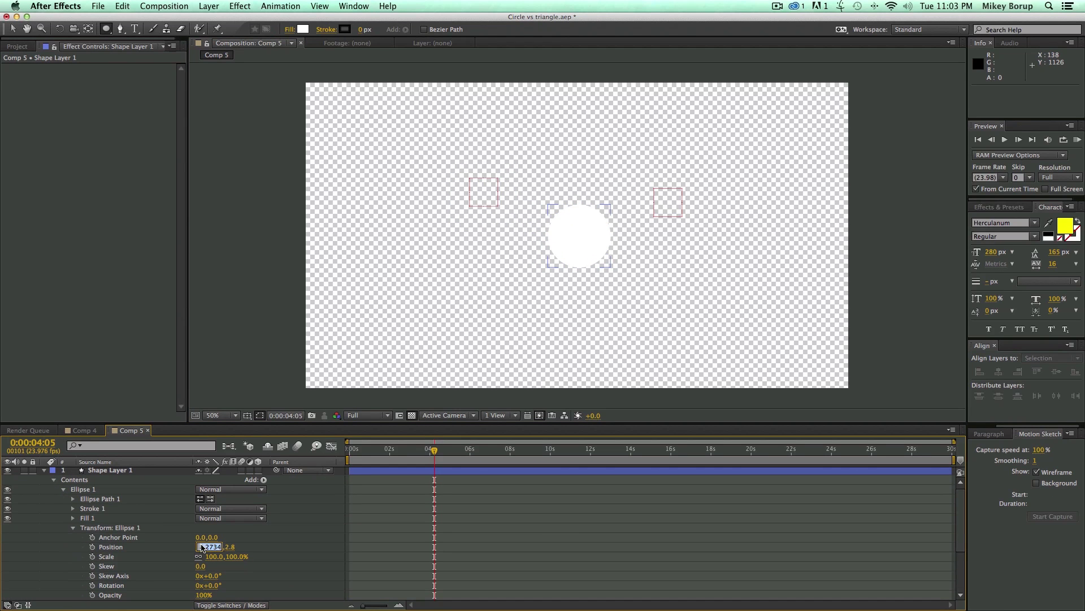
left_click(201, 546)
key("Return")
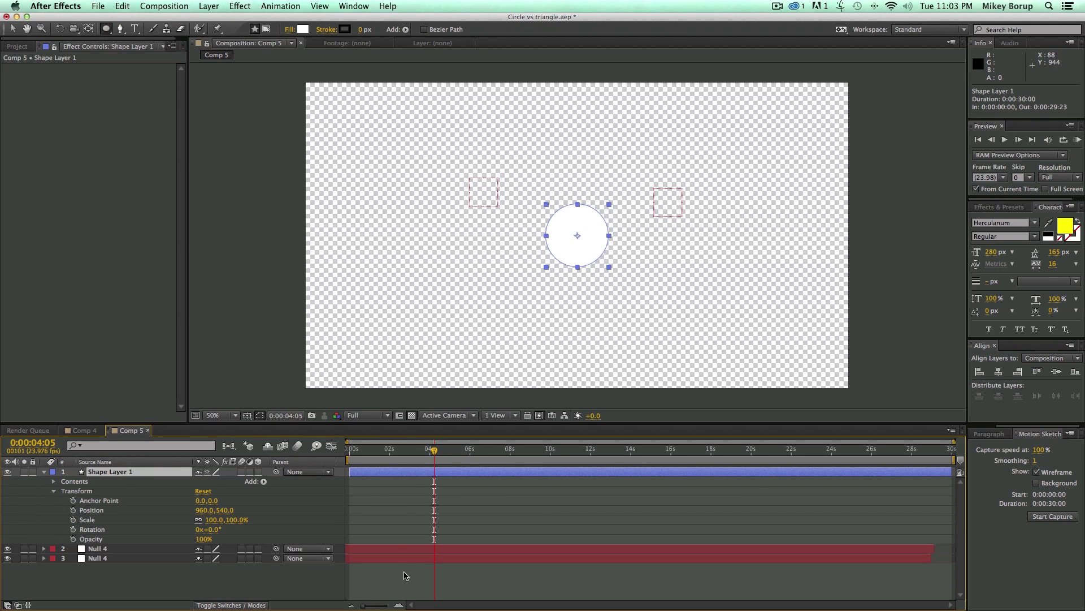
- Draw a white five-sided polygon with an outer radius of about 215 px around the comp's centre on a new shape layer
left_click(298, 283)
left_click(106, 29)
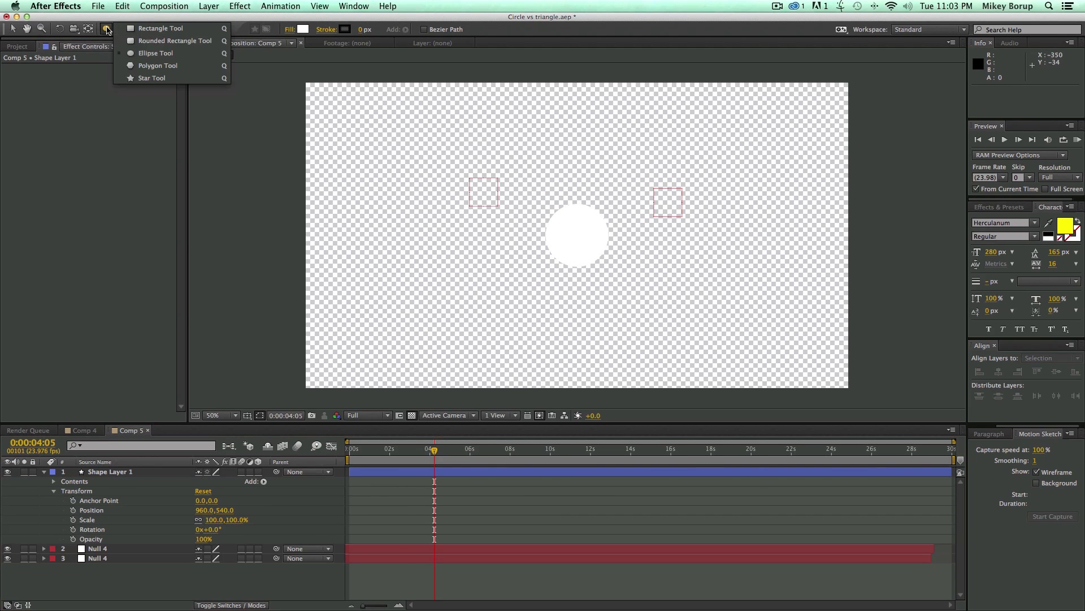
left_click(158, 66)
mouse_move(642, 185)
left_mouse_down()
mouse_move(678, 218)
mouse_move(619, 277)
left_mouse_up()
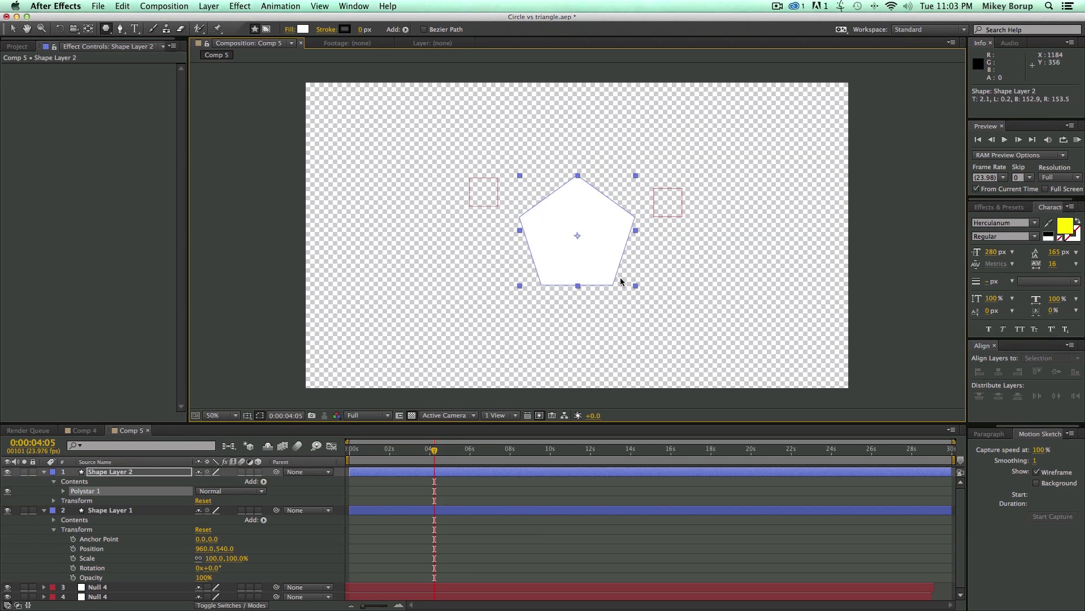
- Set the polygon's shape transform position to 0, 0
left_click(63, 491)
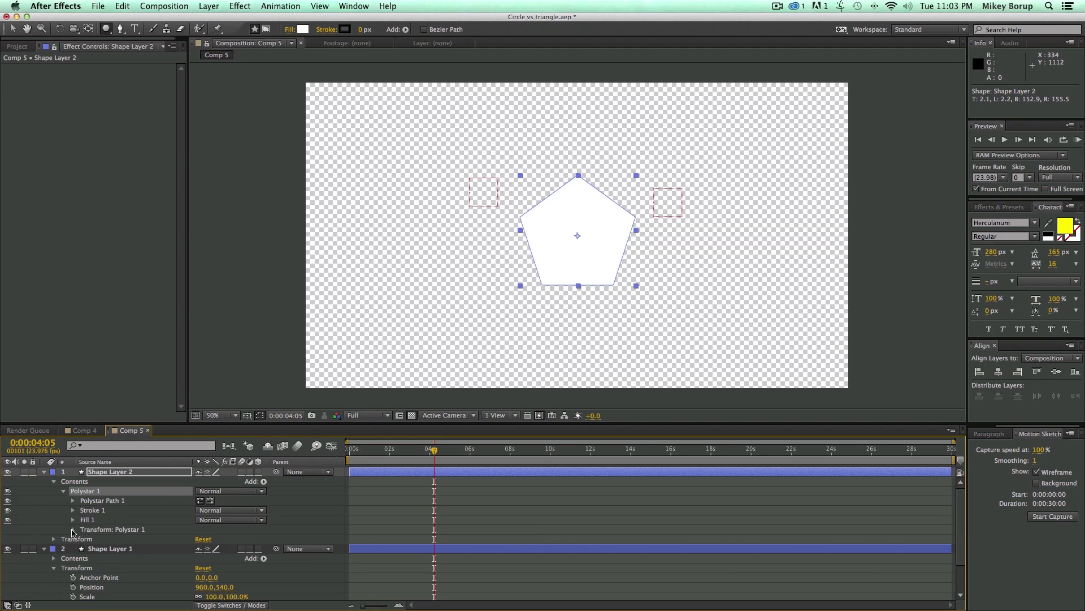
left_click(72, 529)
left_click(201, 546)
type("0")
key("Tab")
type("0")
key("Return")
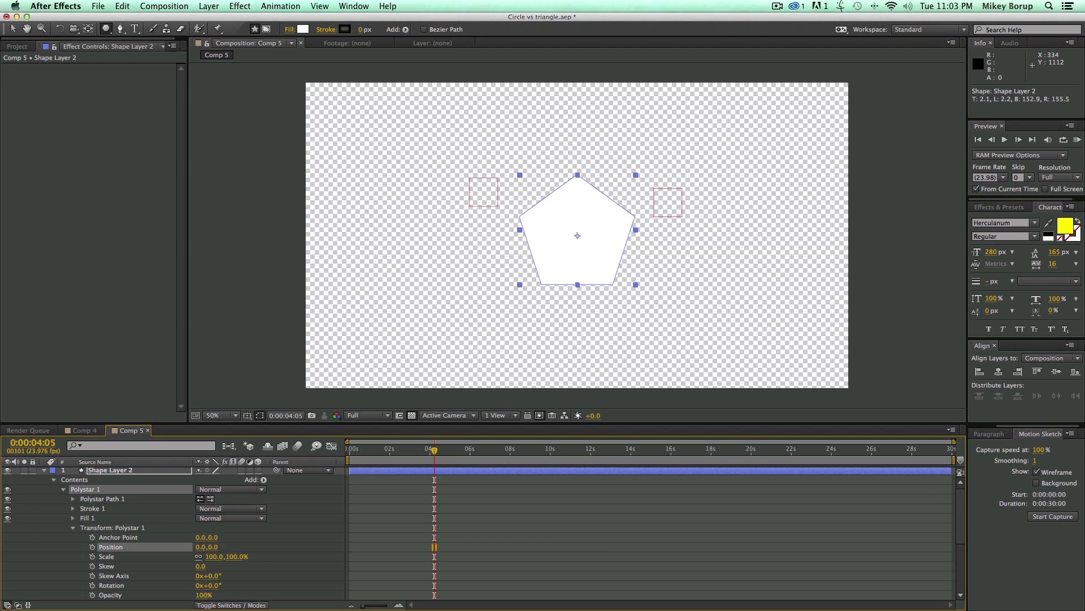
- Set the polygon's number of points to 3 so it forms a triangle
left_click(72, 500)
left_click(200, 519)
type("3")
key("Return")
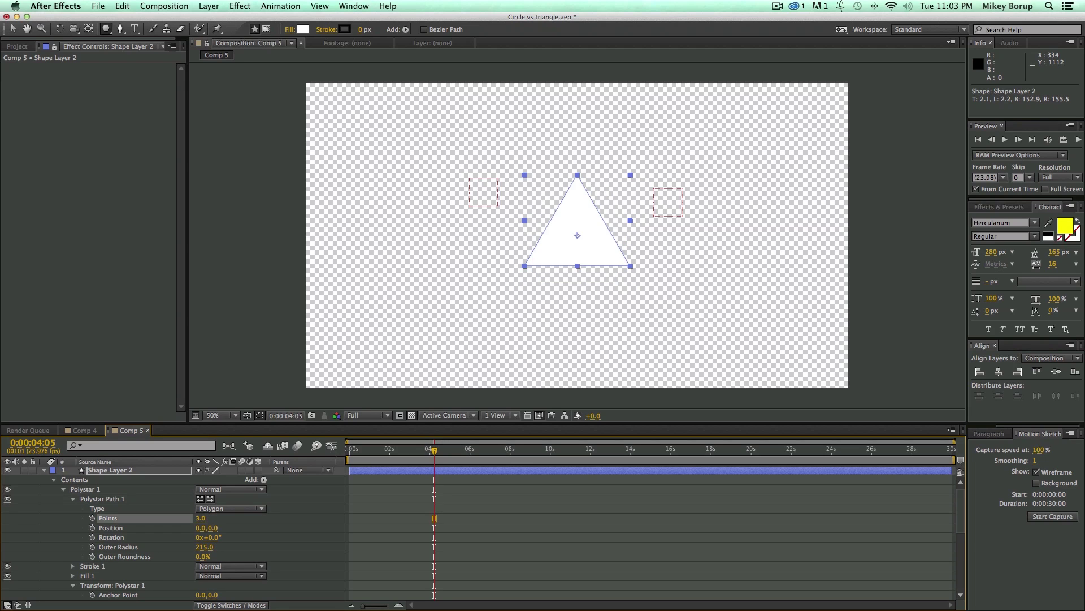
- Reduce the triangle's outer radius to 142 and collapse its layer properties
mouse_move(204, 548)
left_mouse_down()
mouse_move(138, 539)
mouse_move(156, 540)
left_mouse_up()
left_click(467, 546)
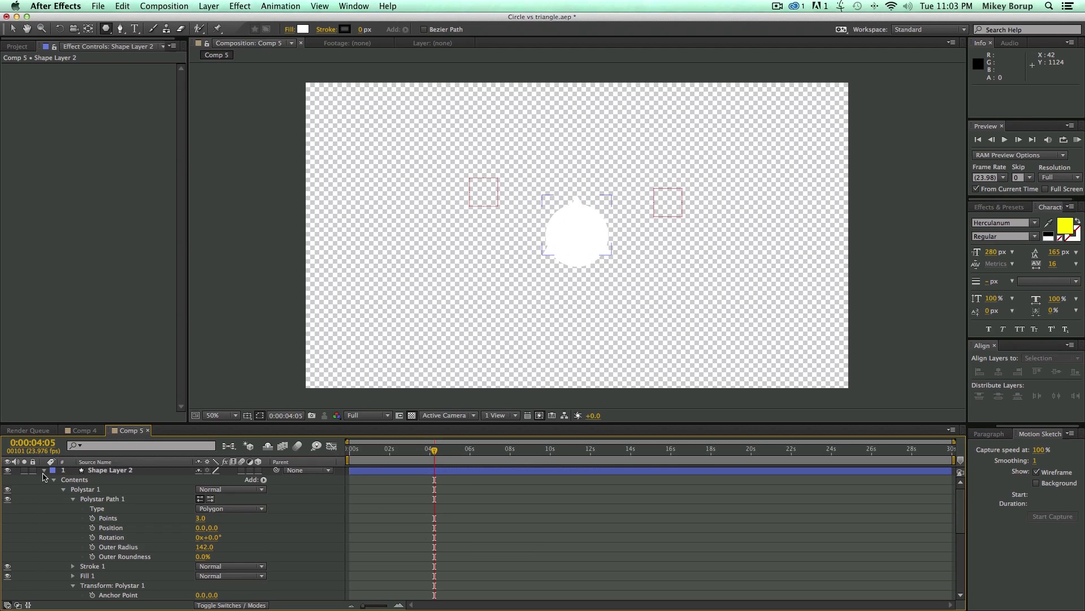
left_click(47, 473)
- Rename the triangle's shape layer as Triangle and the circle's shape layer as Circle
left_click(107, 472)
key("Return")
type("Triangle")
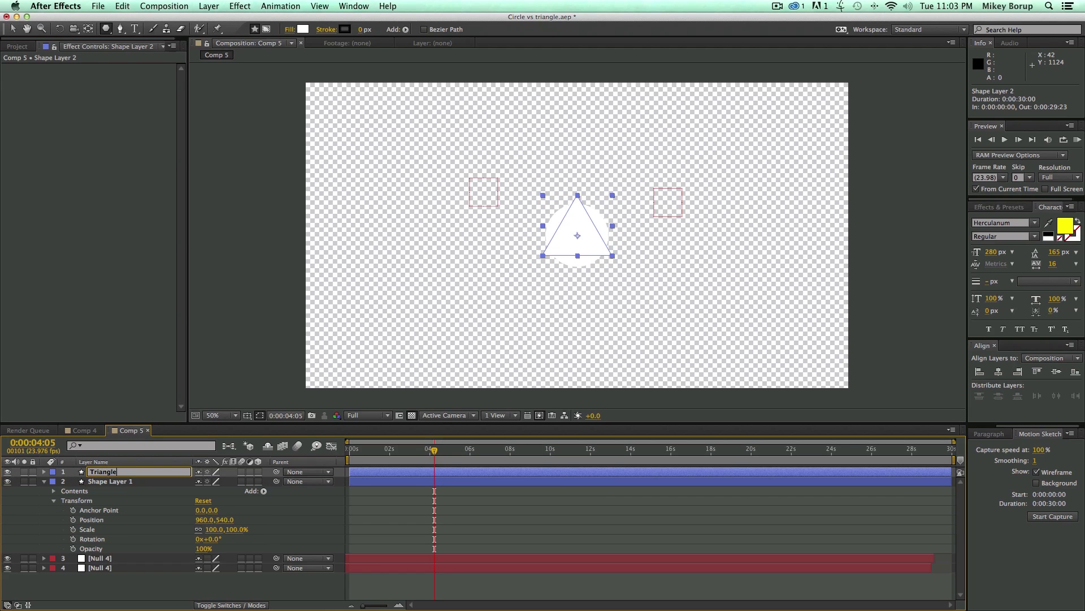
key("Return")
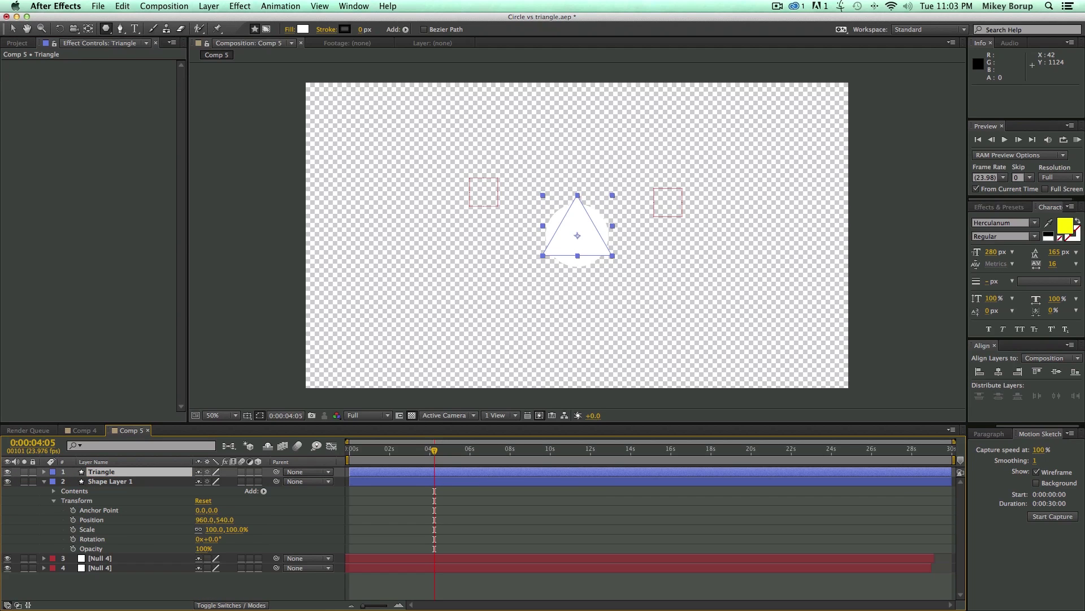
left_click(104, 482)
key("Return")
type("S")
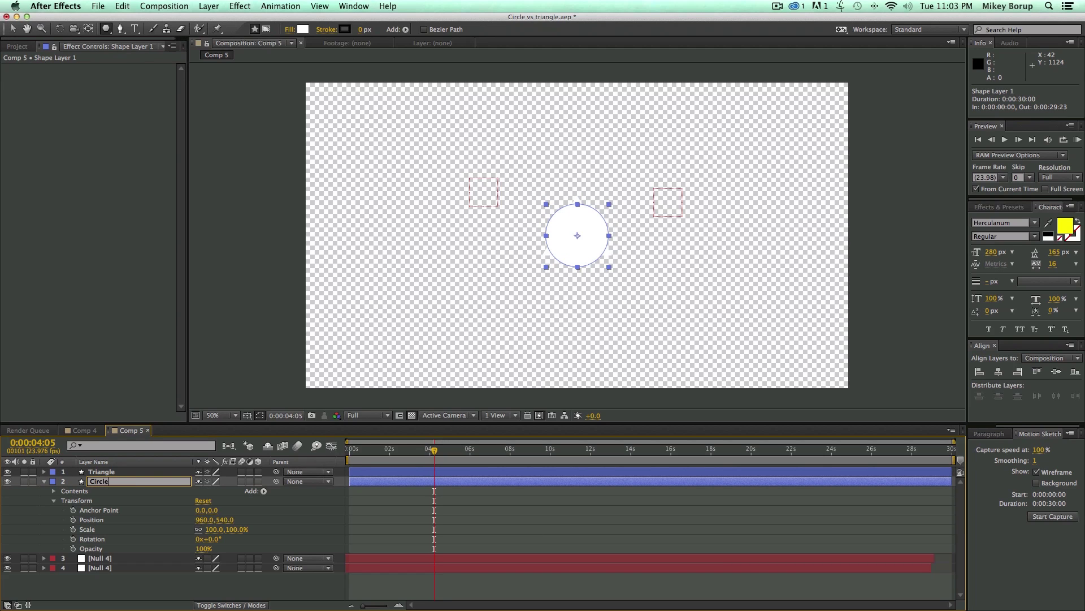
type("ircle")
key("Return")
- Move the triangle onto the right-hand null and the circle onto the left-hand null at about 630, 390
key("v")
left_click_drag(561, 240, 470, 202)
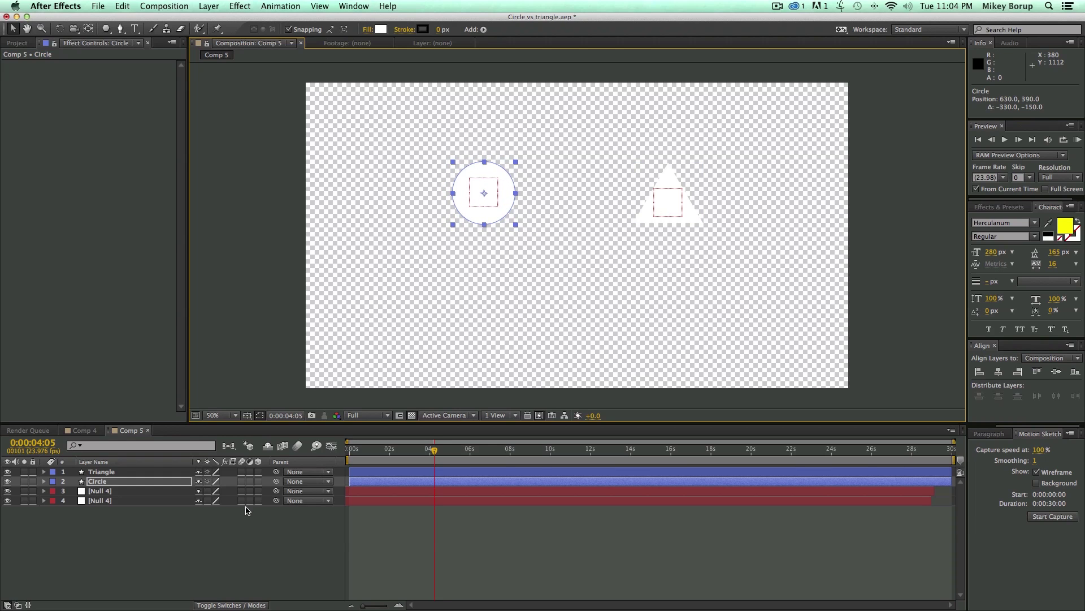
left_click(179, 537)
- Rename the null tracking the triangle's side as Triangle Null and the other null as Circle Null
left_click(112, 492)
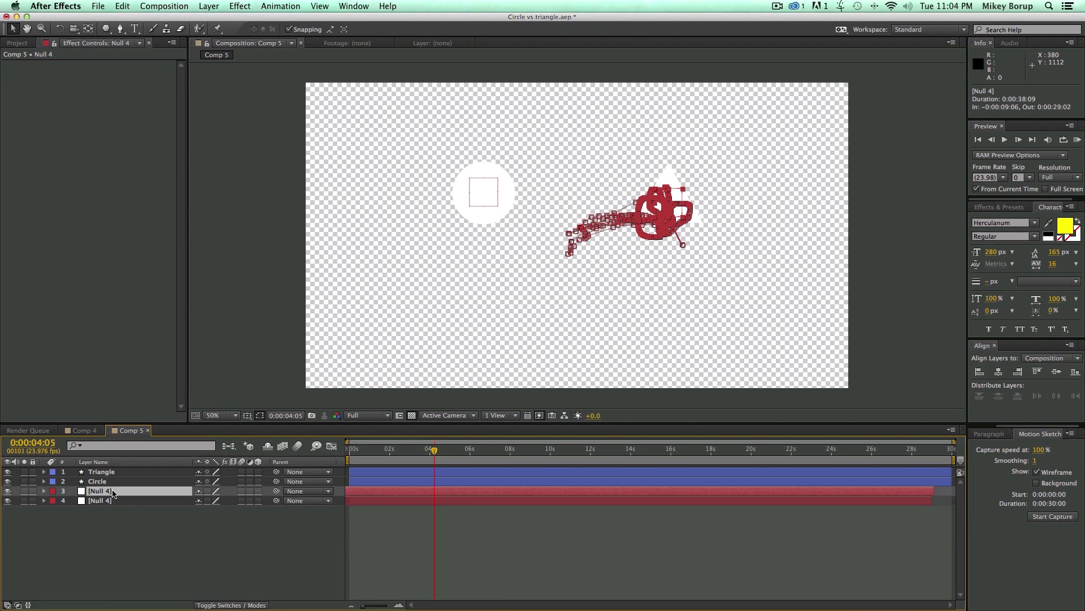
key("Return")
type("Triangle Nul")
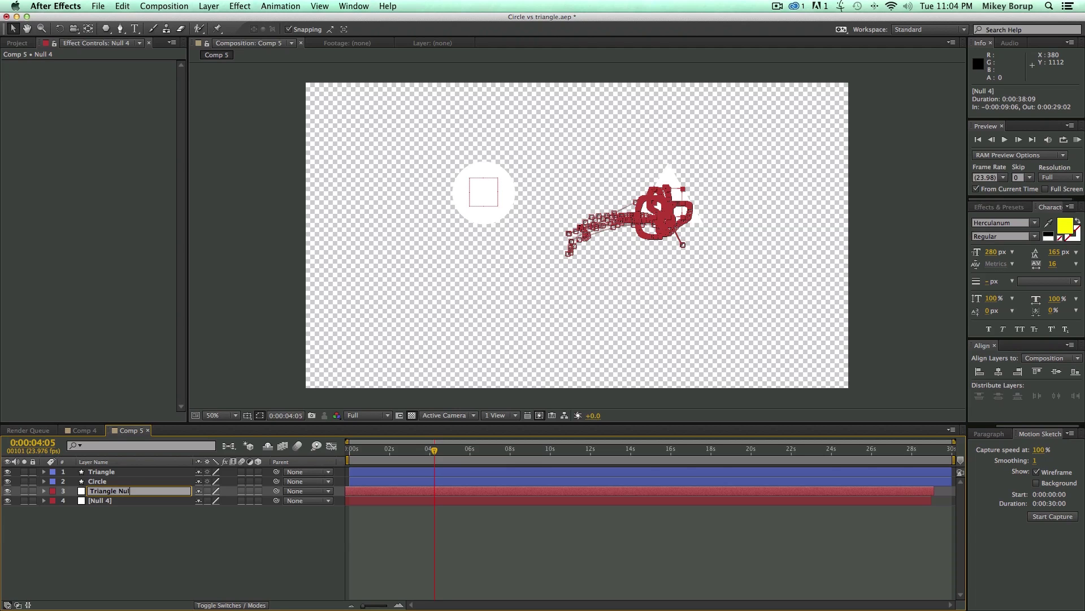
left_click(105, 502)
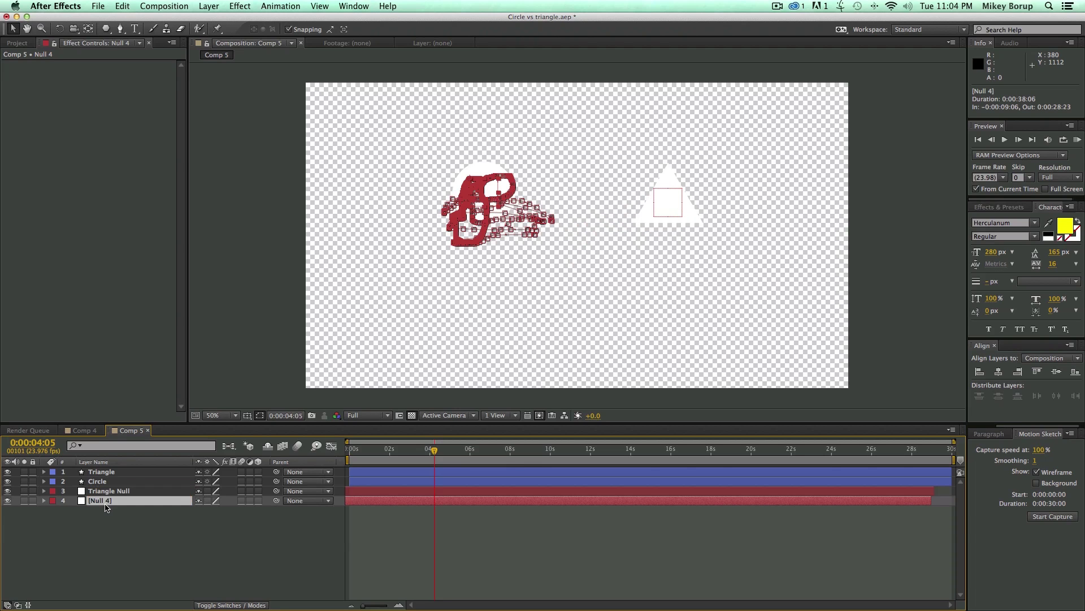
key("Return")
type("Circle")
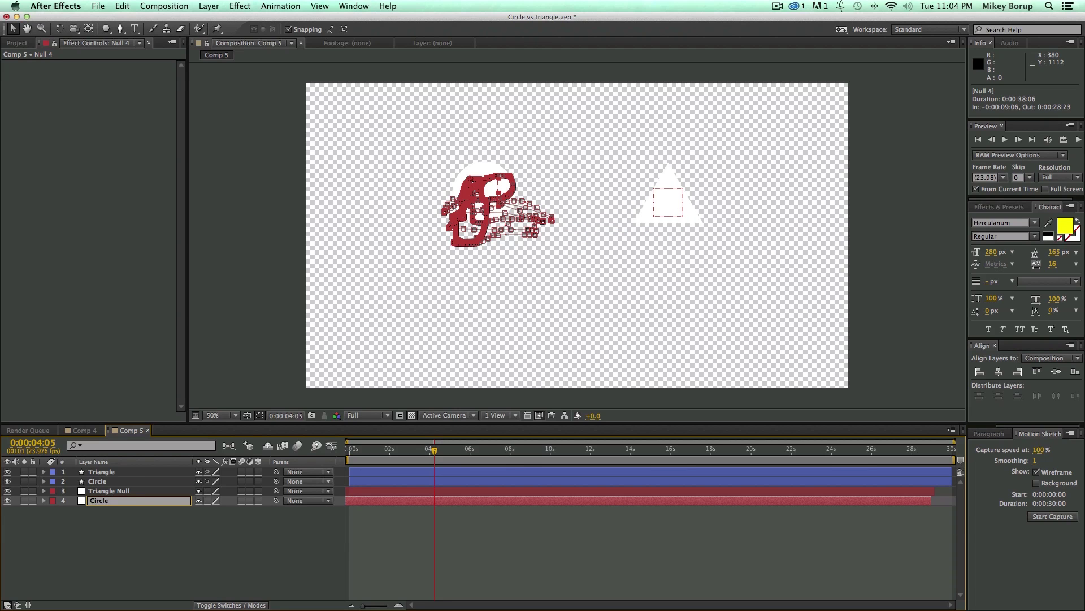
left_click(226, 517)
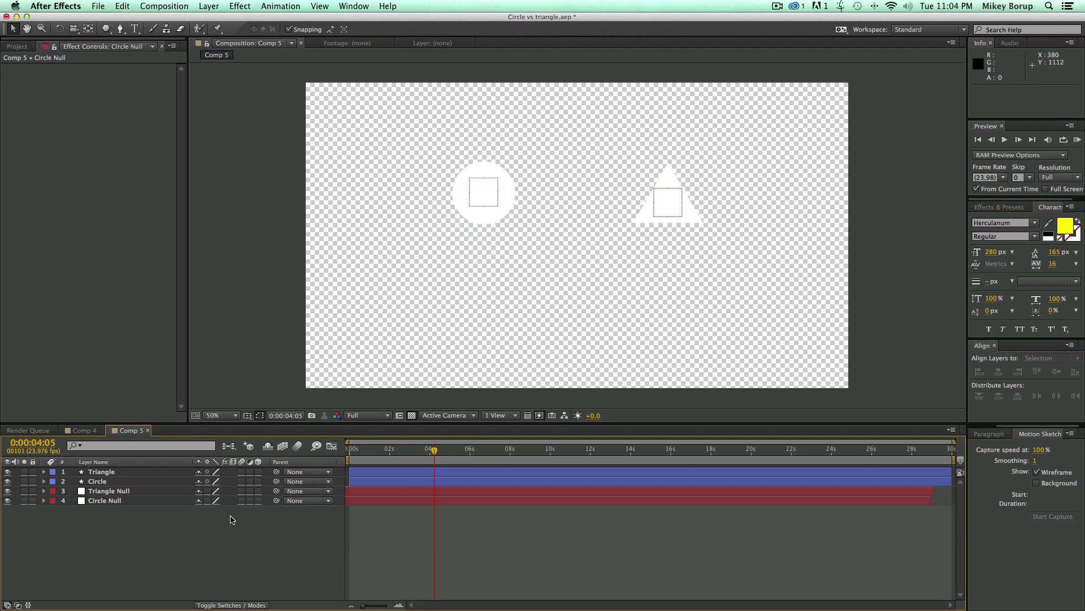
- At 0:00:08:22, move the triangle so its anchor point snaps to the centre of Triangle Null, at about 978, 649
left_click_drag(434, 452, 528, 467)
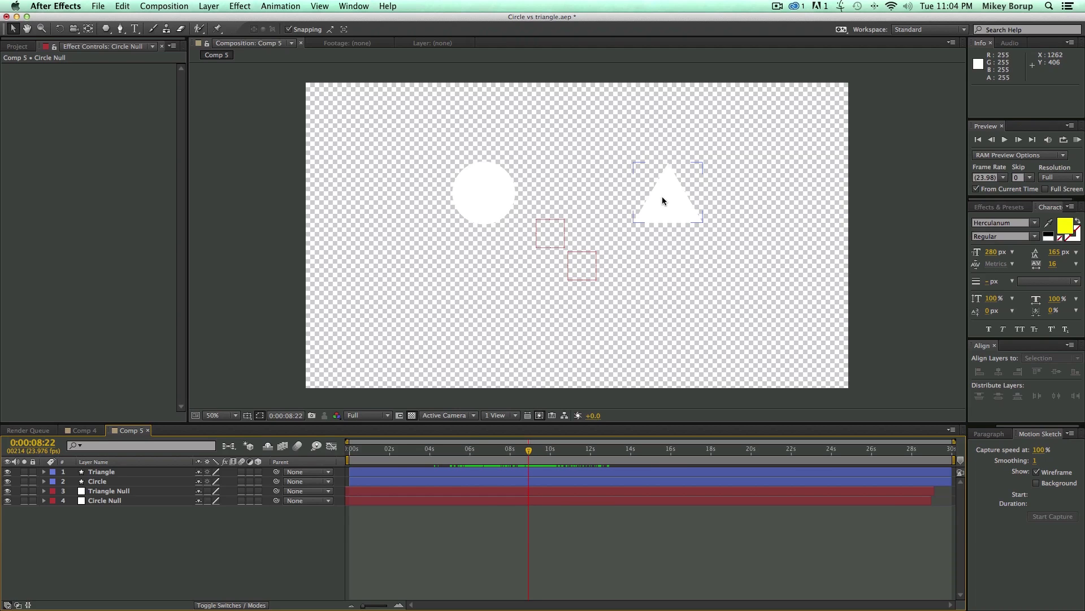
left_click_drag(659, 205, 572, 269)
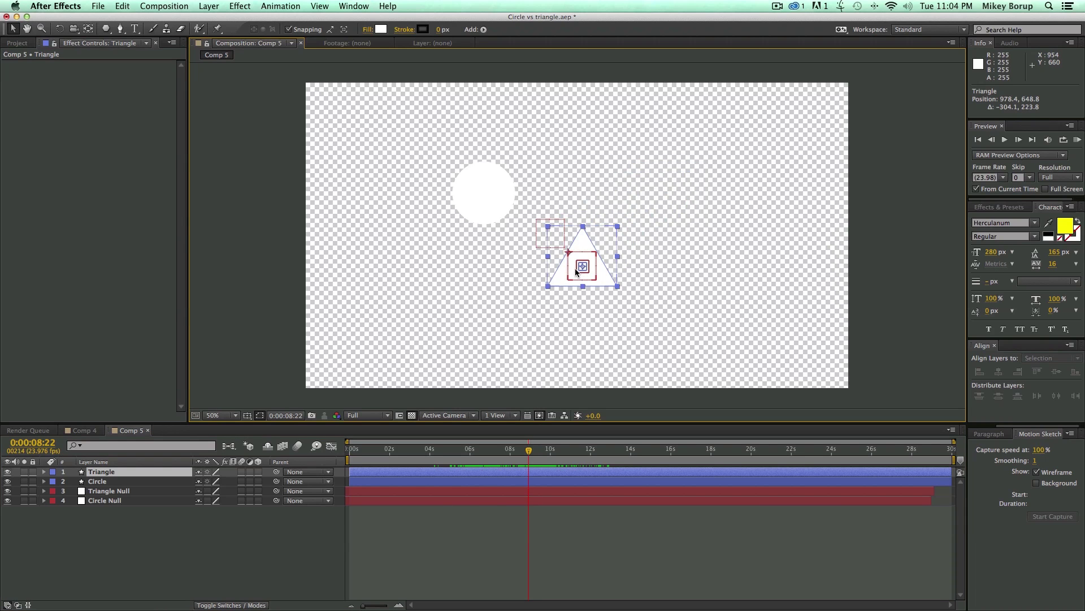
- Place the circle over Circle Null and nudge it against the triangle's upper edge, to about 832, 540
left_click_drag(489, 191, 534, 225)
key("Down")
key("Down")
key("Right")
key("Right")
key("Right")
key("Right")
key("Right")
key("Right")
key("Right")
key("Right")
key("Right")
key("Right")
key("Right")
key("Right")
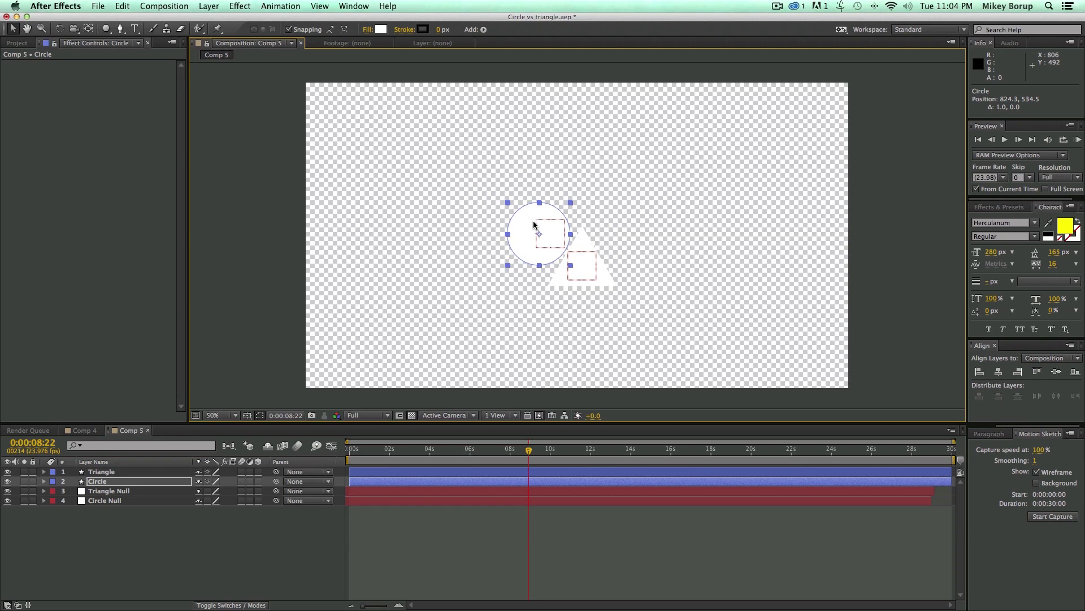
key("Right")
key("Right")
key("Right")
key("Right")
key("Down")
key("Down")
key("Down")
key("Down")
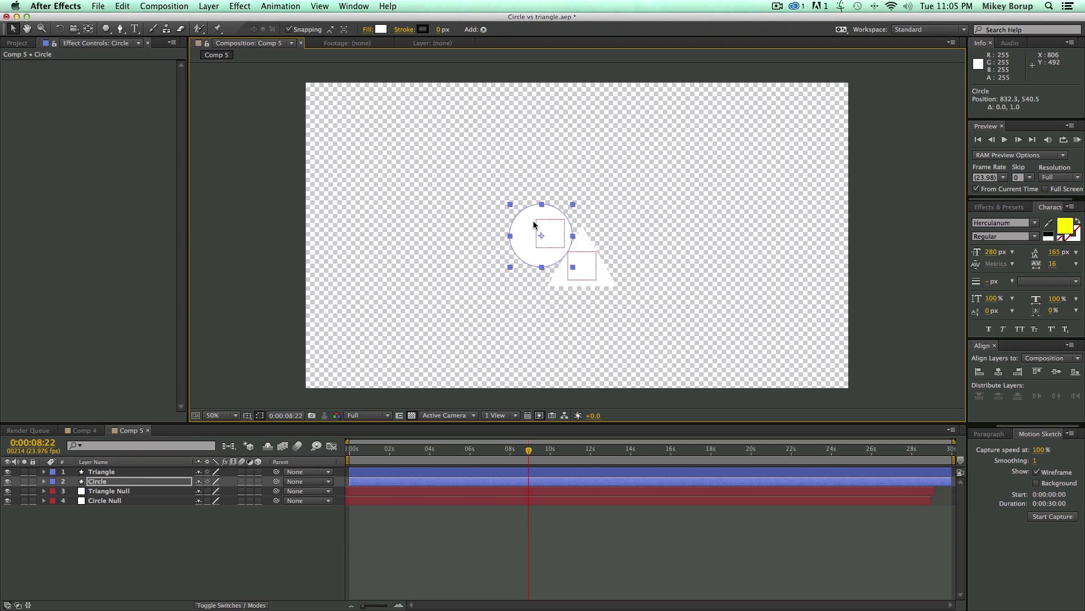
left_click(111, 555)
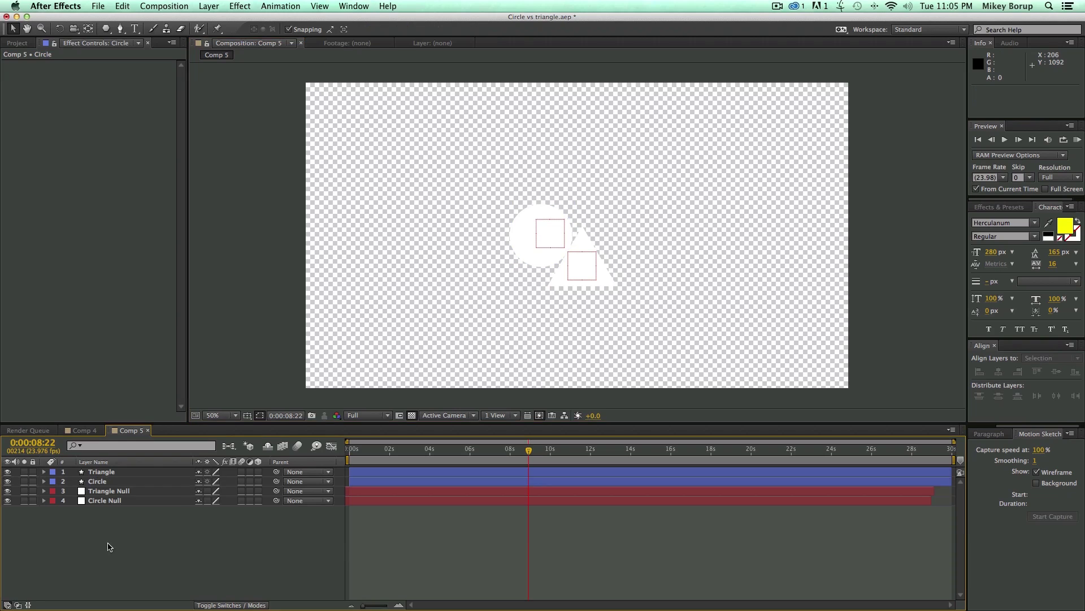
- Parent the Triangle layer to Triangle Null and the Circle layer to Circle Null
left_click(131, 474)
left_click_drag(276, 472, 143, 492)
left_click_drag(276, 484, 113, 501)
left_click(413, 557)
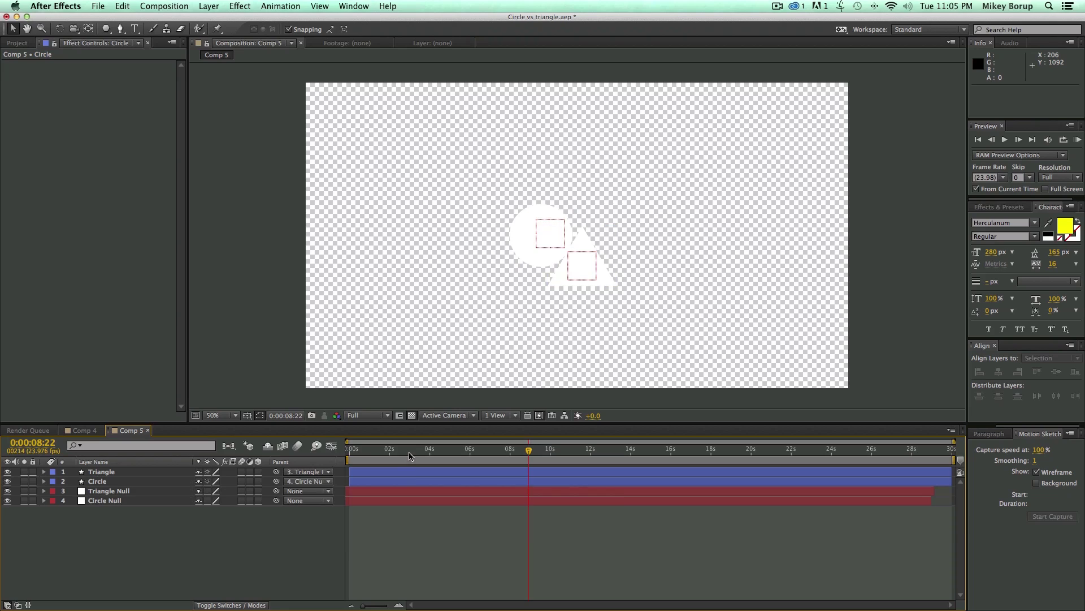
- Play the animation from the start to check that the shapes follow their nulls
key("Home")
key("space")
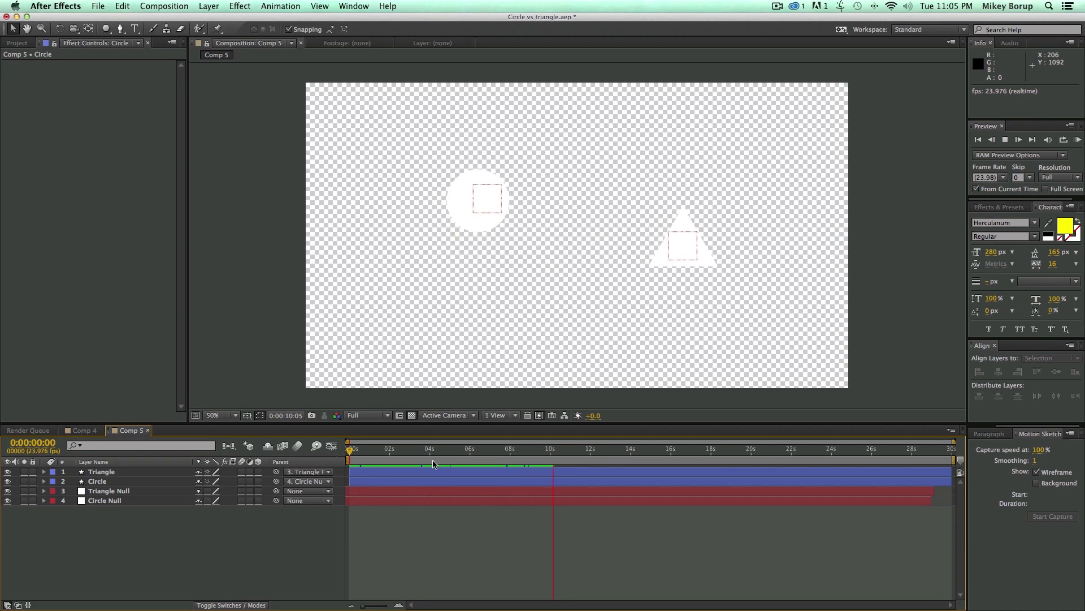
key("space")
- Create a 1920 x 1080 px blue solid and place it beneath all the other layers as the background
left_click(218, 4)
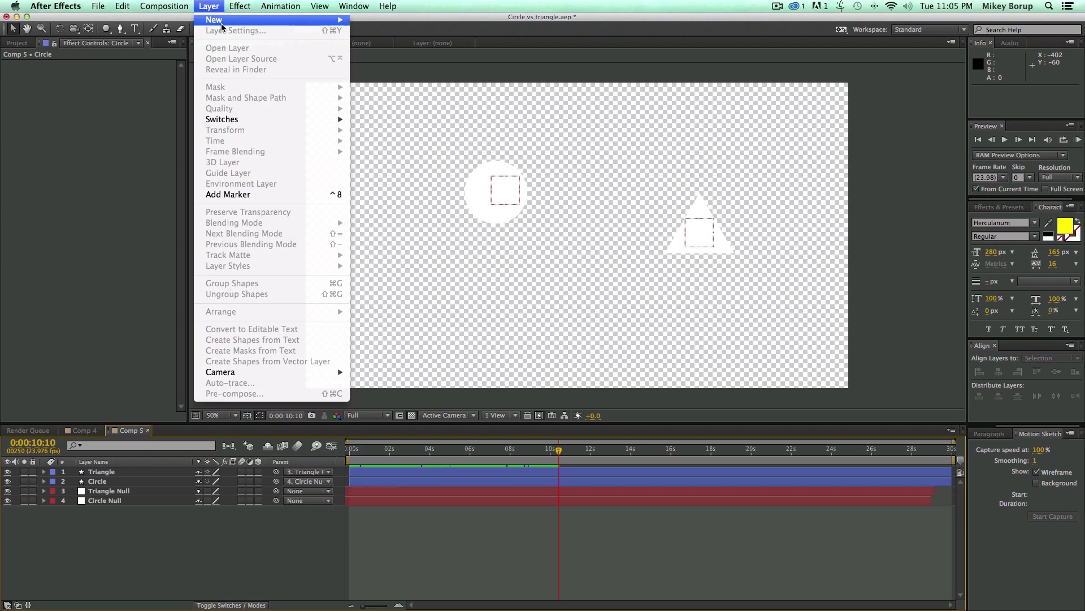
mouse_move(264, 21)
left_click(394, 35)
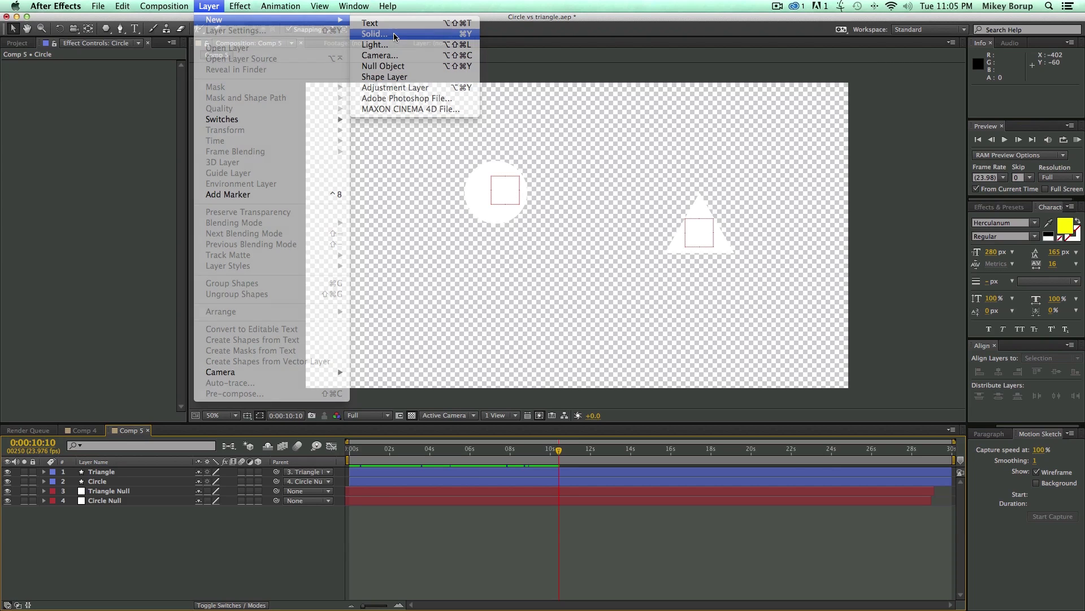
left_click(407, 385)
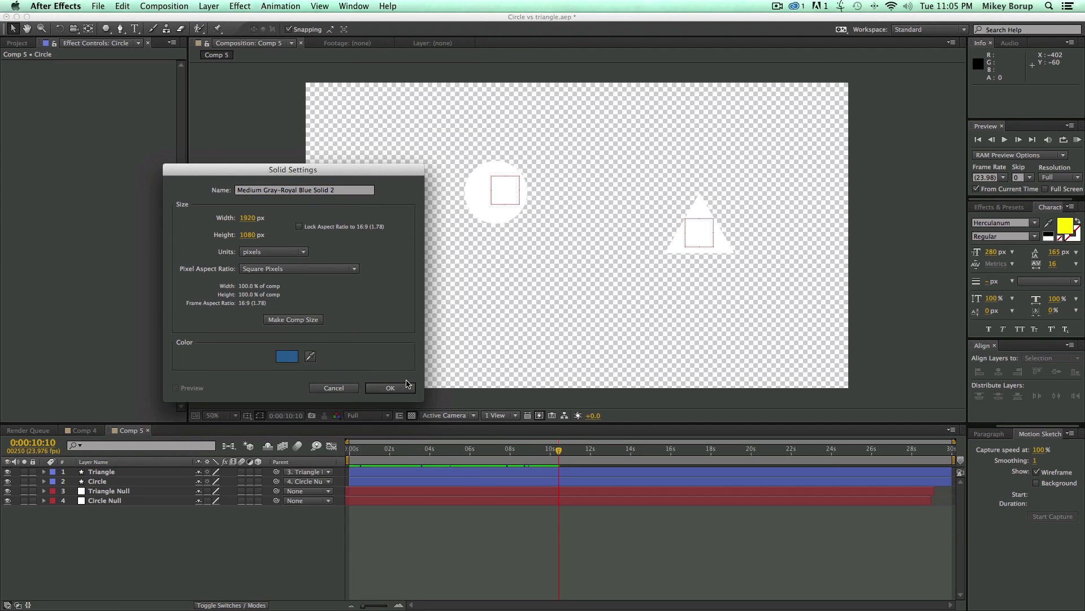
left_click(407, 386)
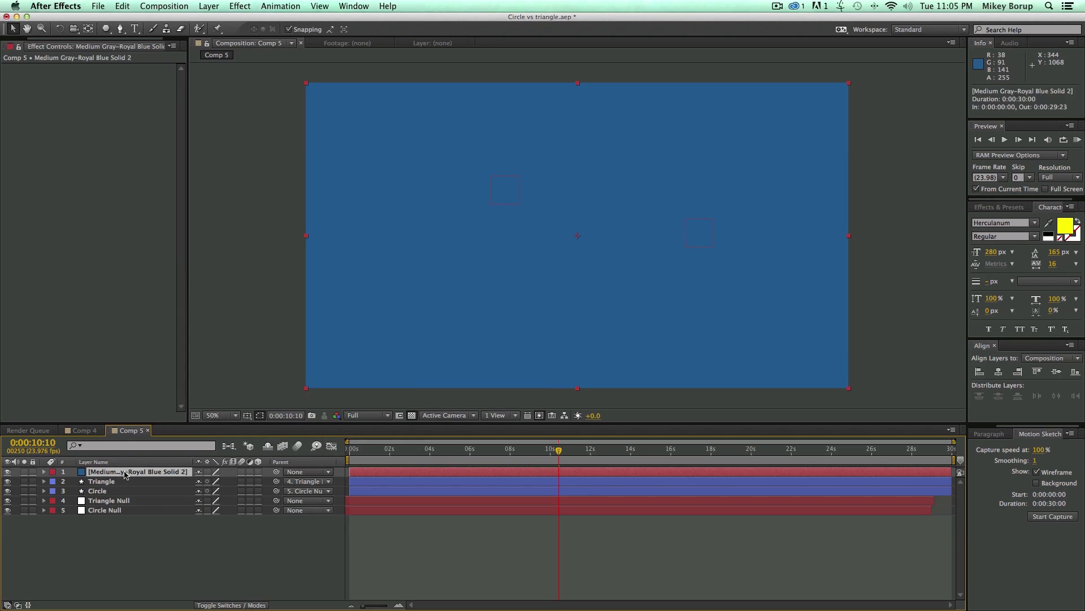
left_click_drag(125, 475, 66, 501)
- Hide Triangle Null and Circle Null, and preview the animation from 0:00:14:23
left_click(8, 492)
left_click(8, 500)
left_click_drag(473, 452, 650, 466)
key("space")
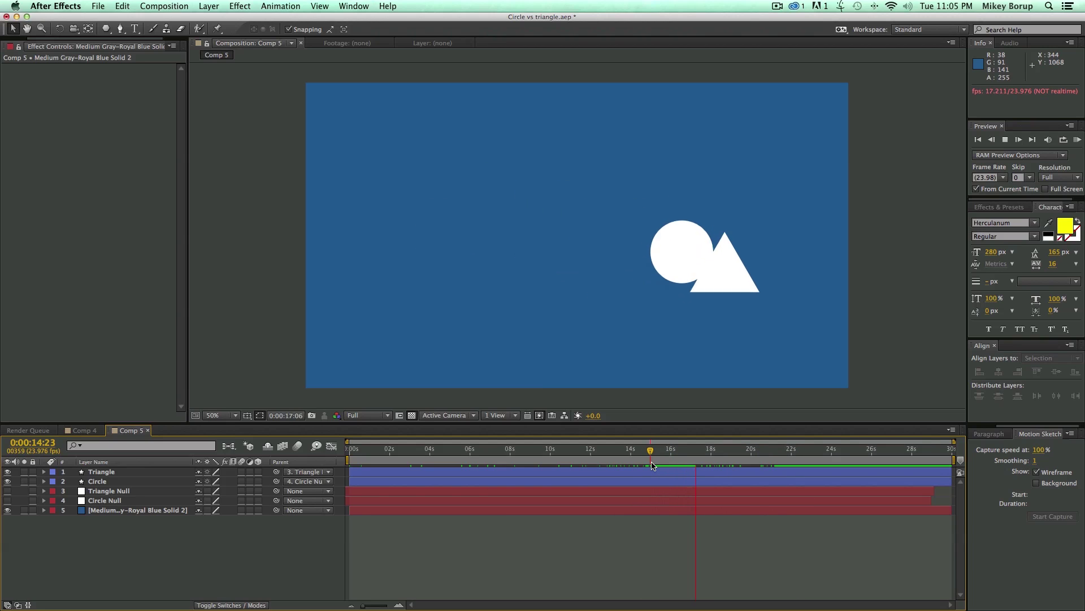
- Add a 100% scale keyframe to the Triangle layer where the shapes collide at 0:00:15:13
left_click(679, 452)
left_click_drag(678, 453, 661, 453)
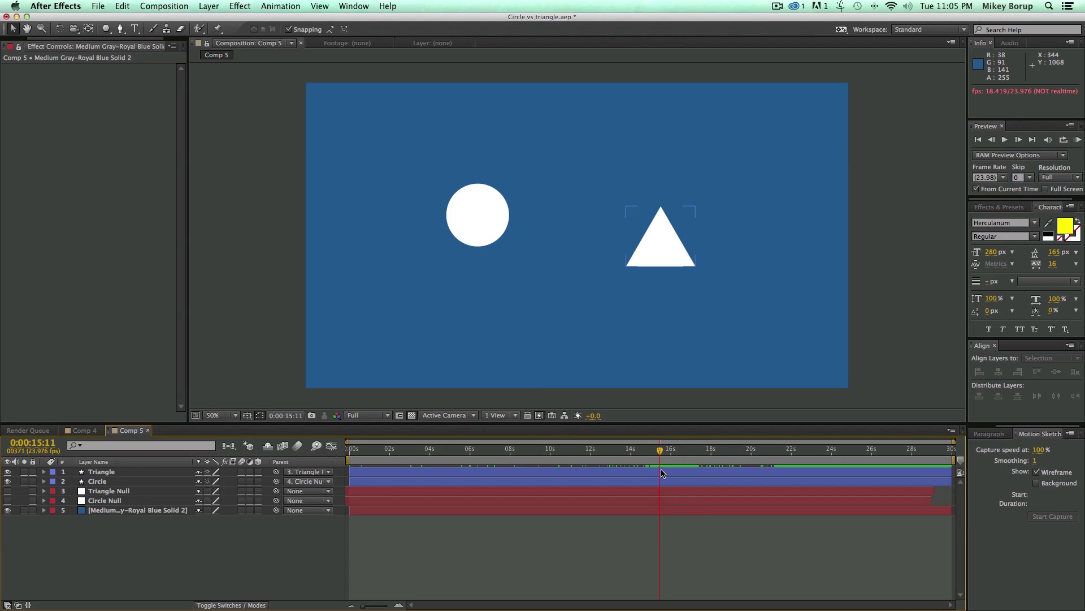
left_click(662, 471)
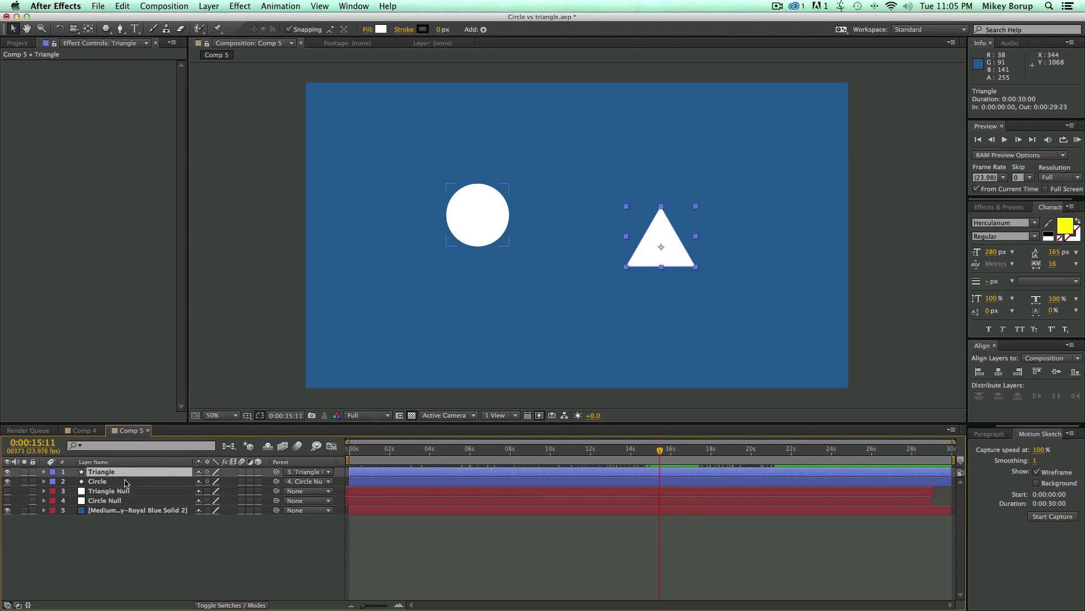
key("s")
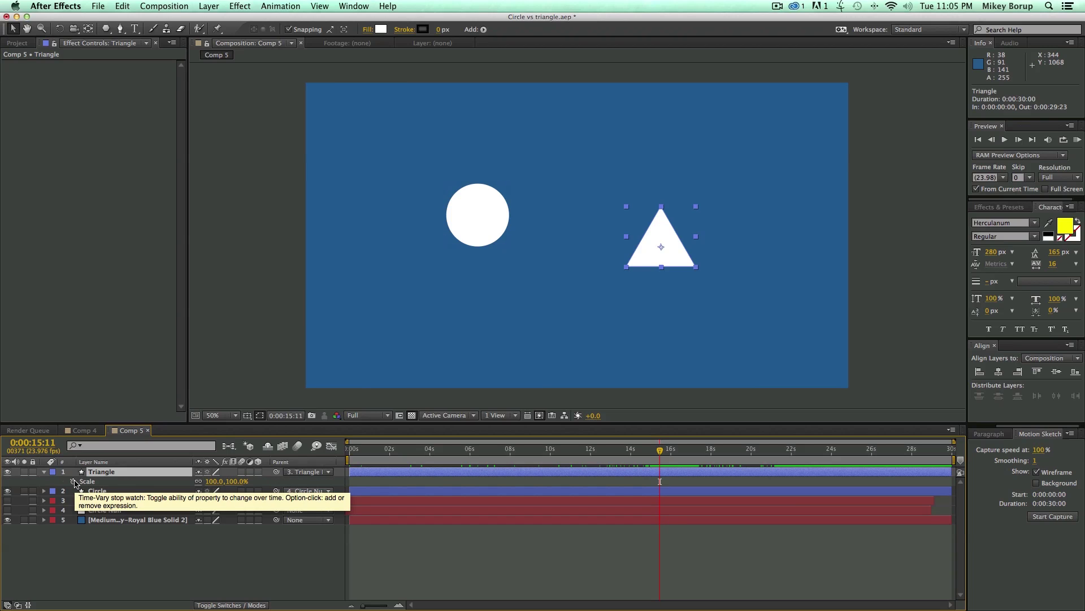
key("Page_Down")
key("Page_Down")
key("Page_Down")
key("Page_Up")
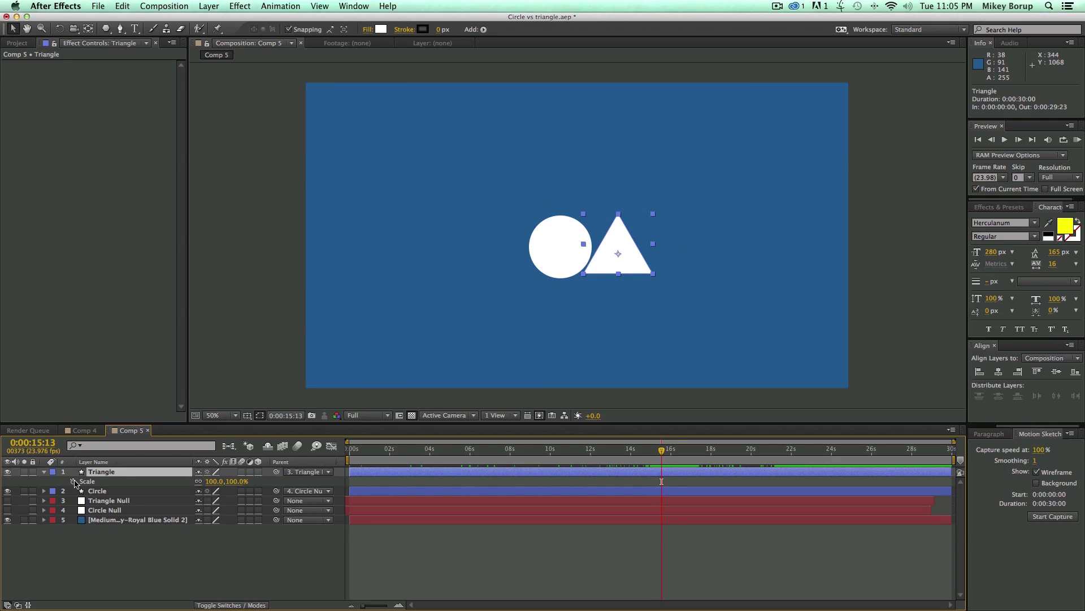
left_click(73, 482)
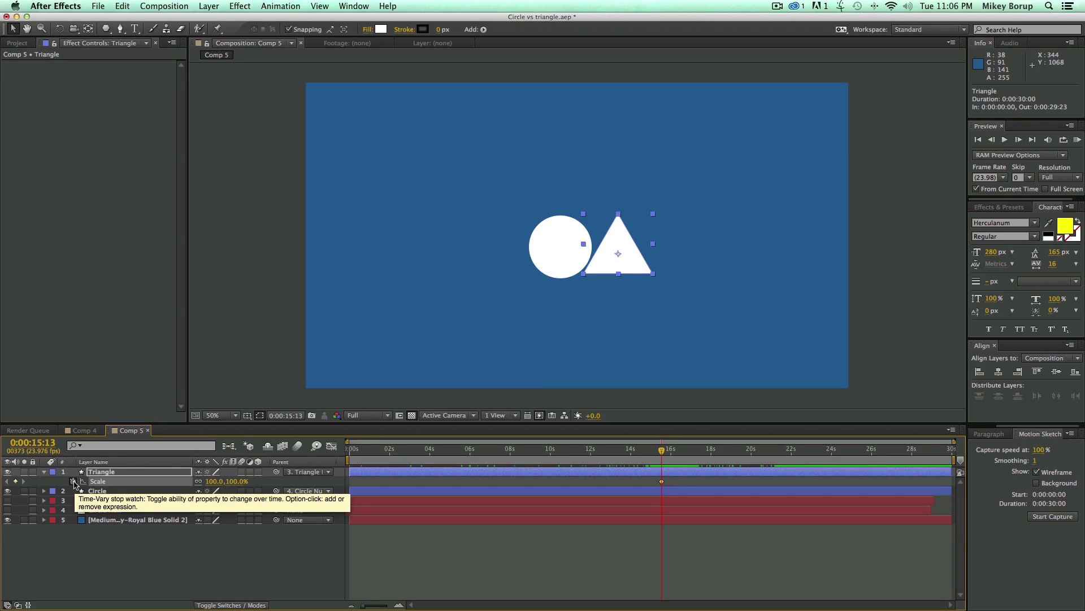
- Shrink the triangle's scale to 81% two frames further on, at 0:00:15:15
key("Page_Down")
key("Page_Down")
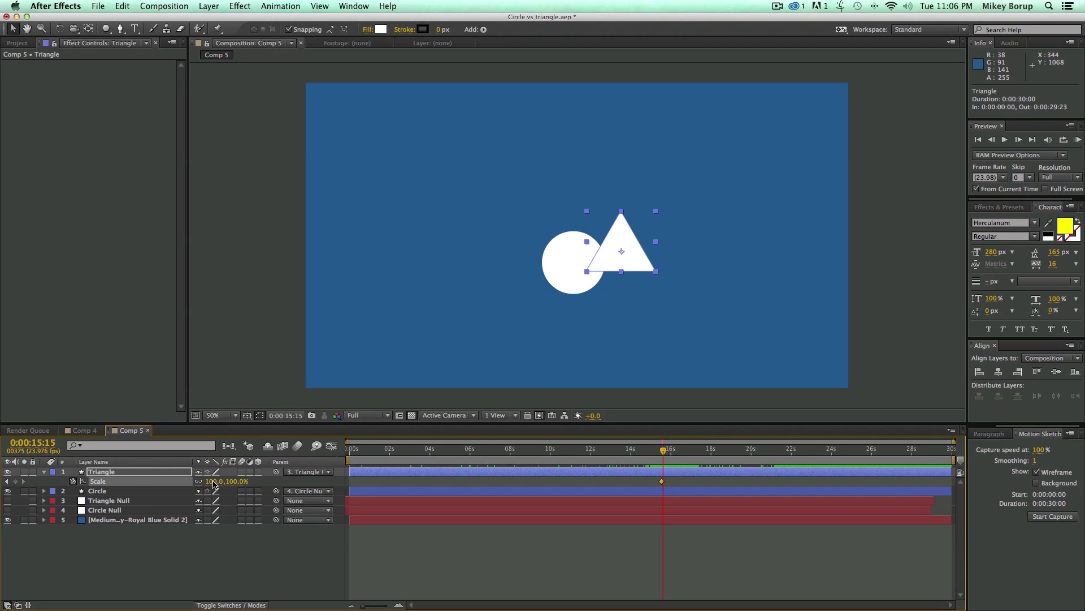
left_click_drag(213, 483, 202, 483)
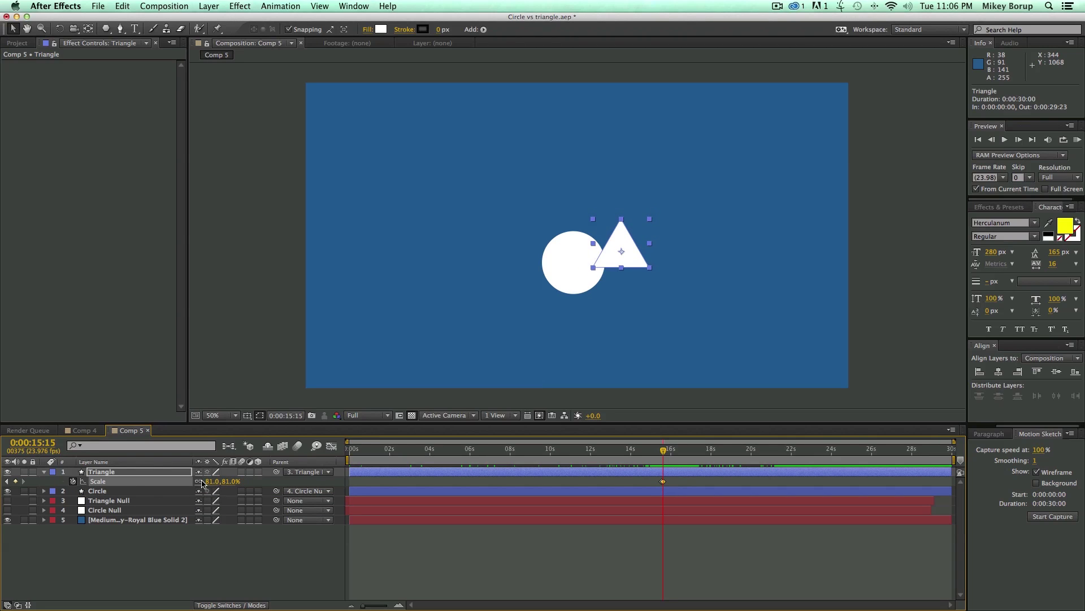
- At the next collision, around 0:00:16:00, keyframe the triangle's scale down to 61%
key("Page_Down")
key("Page_Down")
key("Page_Down")
key("Page_Down")
key("Page_Down")
key("Page_Down")
key("Page_Down")
key("Page_Down")
key("Page_Down")
key("Page_Down")
key("Page_Down")
key("Page_Down")
key("Page_Down")
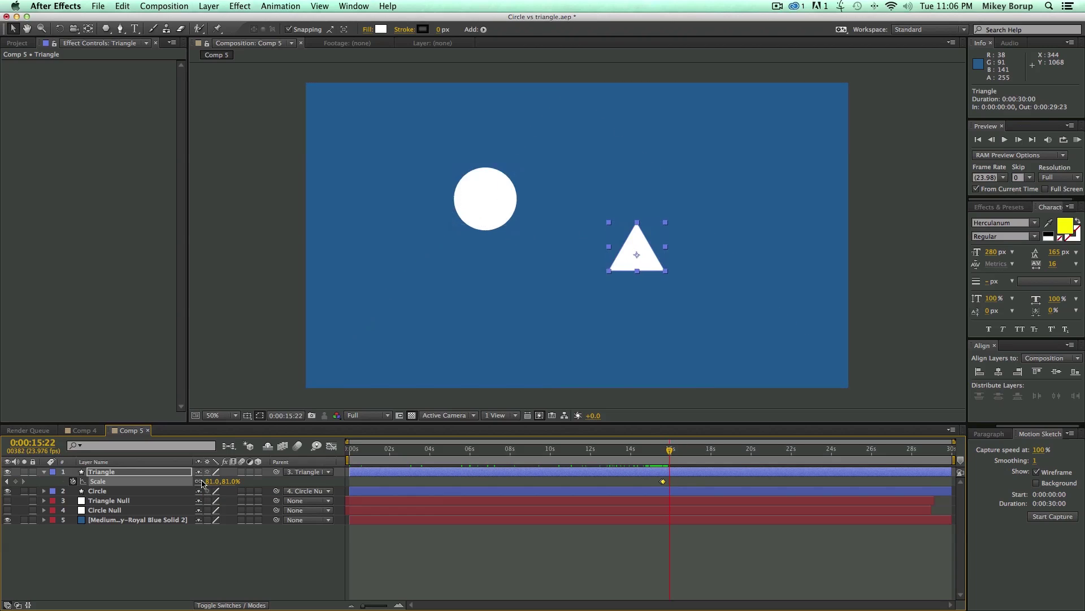
key("Page_Up")
key("Page_Up")
key("Page_Up")
key("Page_Up")
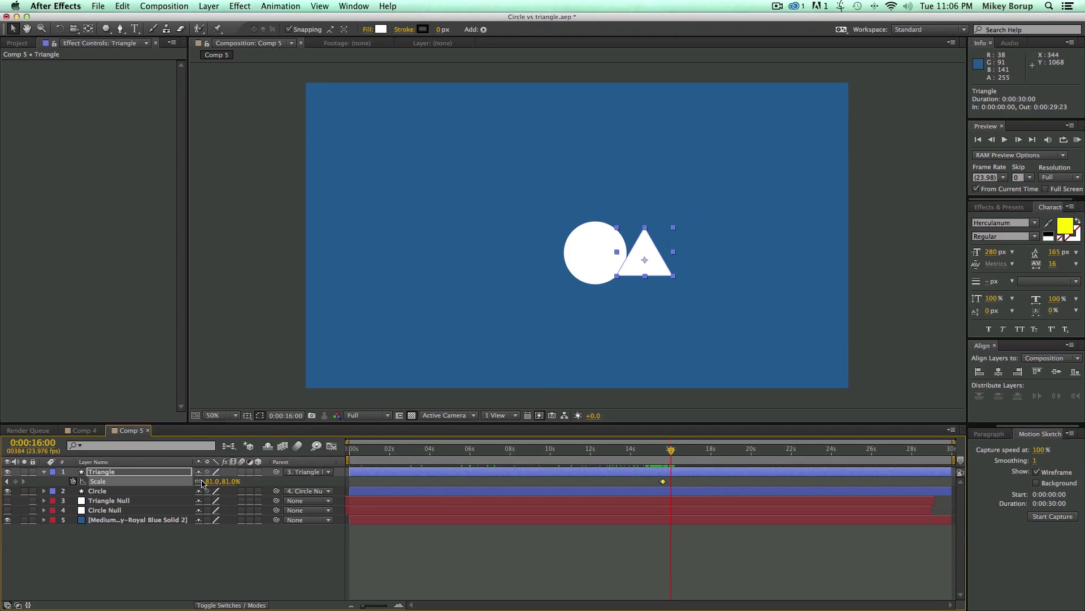
key("Page_Down")
key("Page_Down")
key("Page_Down")
key("Page_Down")
key("Page_Up")
key("Page_Up")
key("Page_Up")
key("Page_Up")
key("Page_Down")
key("Page_Down")
left_click_drag(210, 485, 198, 485)
- Keyframe the triangle's scale from 61% at 0:00:16:10 down to 41% at 0:00:16:12, and preview the animation from 0:00:14:15
key("Page_Down")
key("Page_Down")
key("Page_Down")
key("Page_Down")
key("Page_Down")
key("Page_Down")
key("Page_Down")
key("Page_Down")
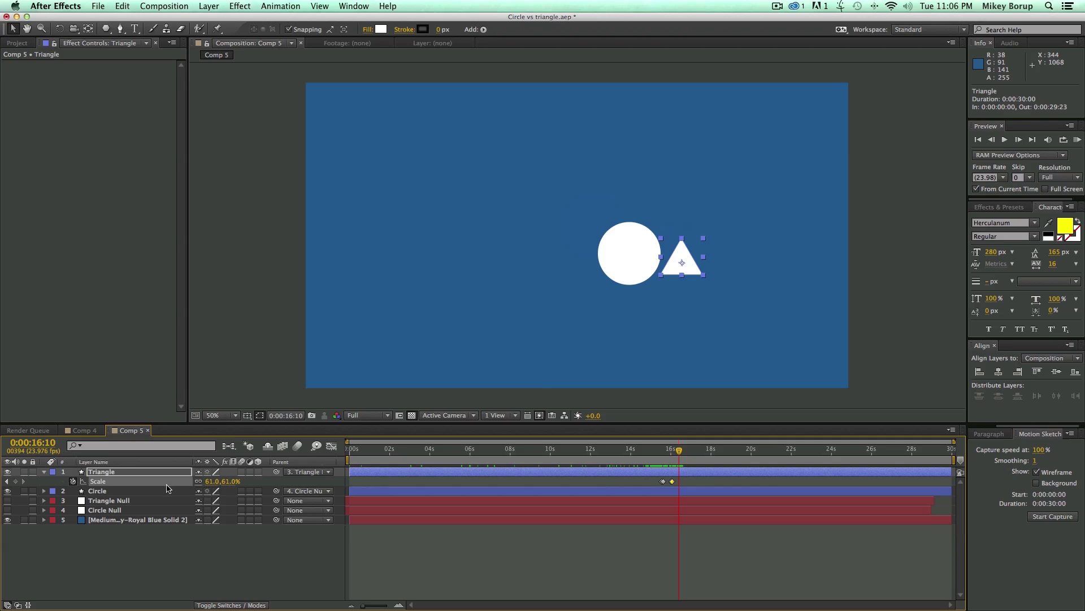
key("Page_Down")
key("Page_Down")
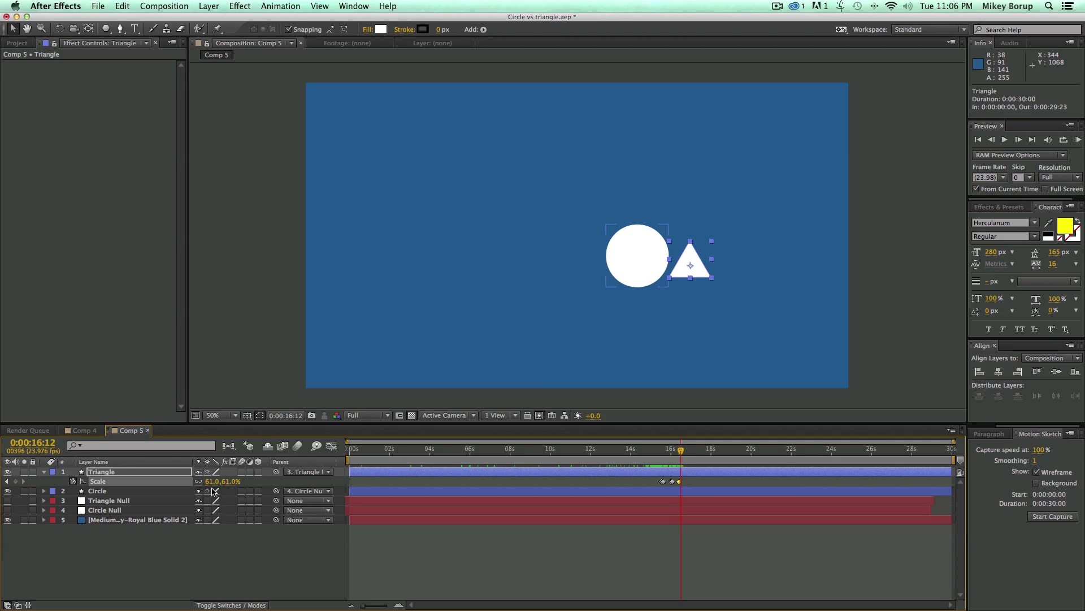
left_click_drag(213, 485, 201, 484)
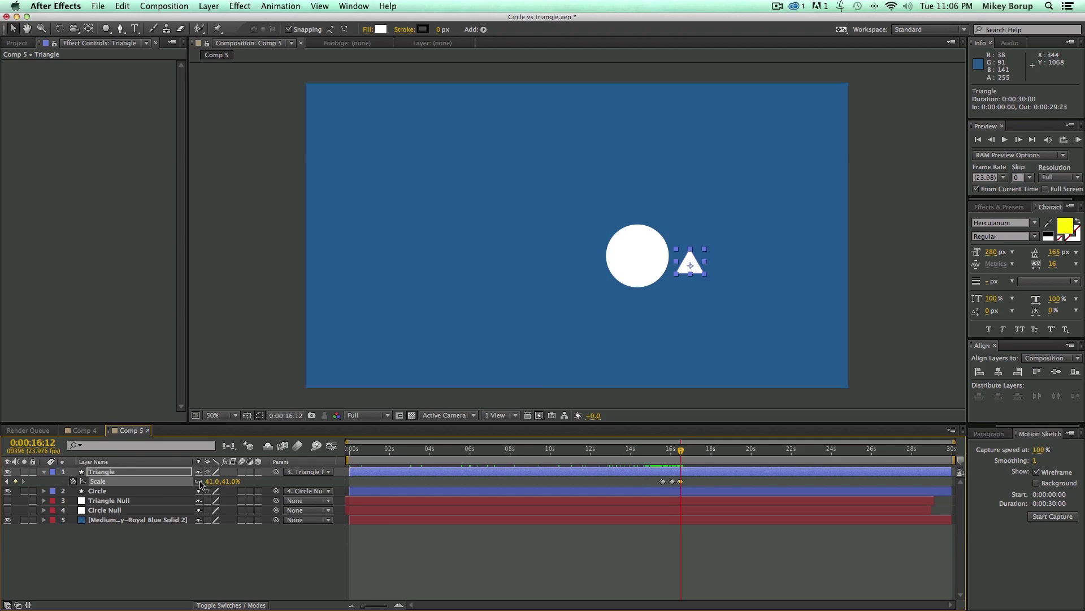
key("KP_0")
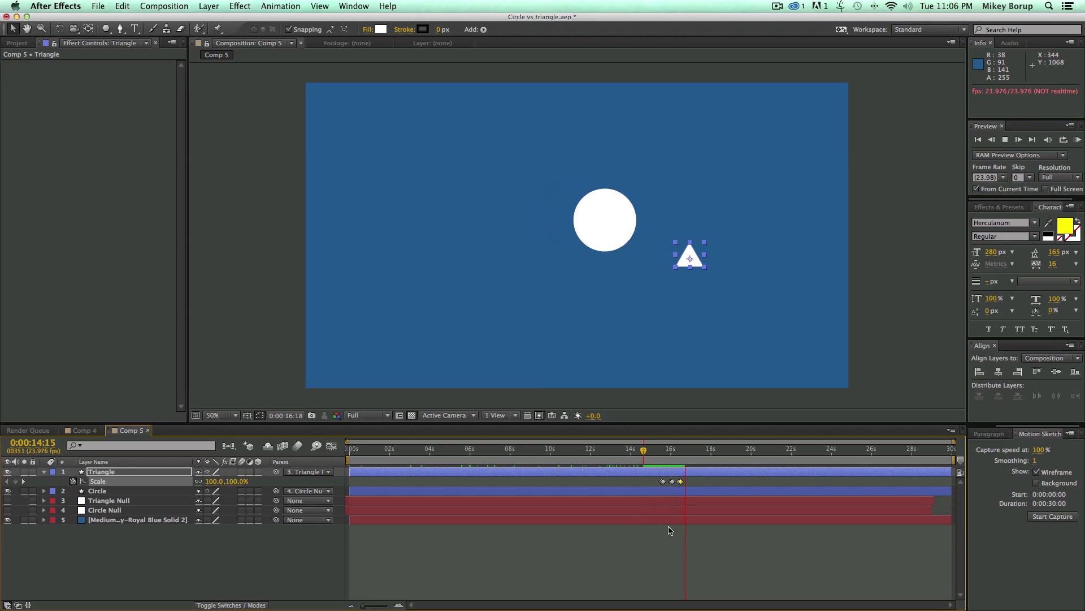
- At the collision at 0:00:17:14, keyframe the triangle's scale at 41%, and shrink it to 28% at 0:00:17:17
key("space")
key("space")
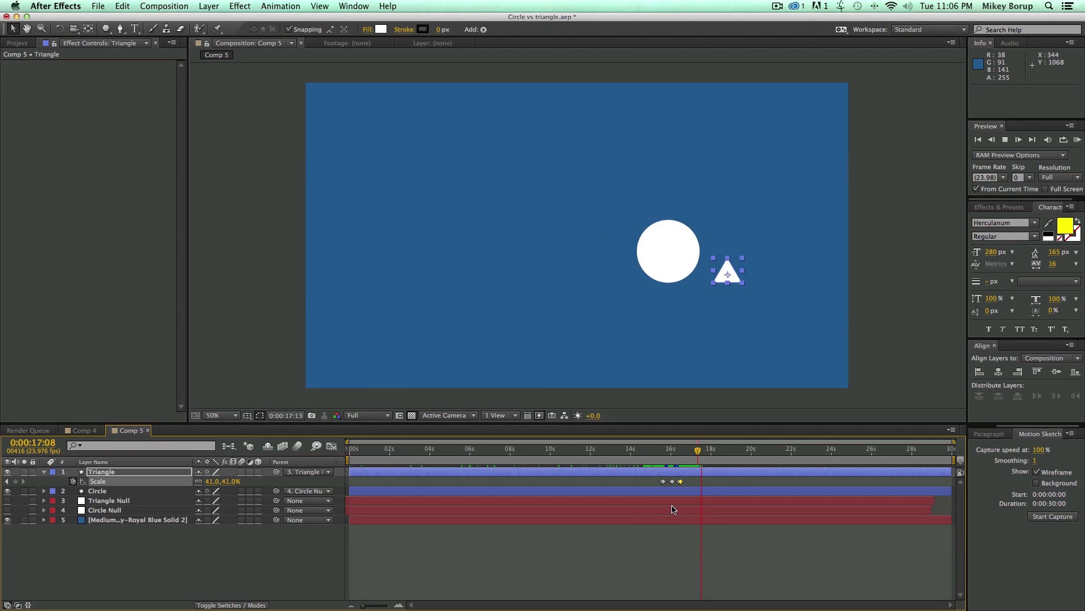
key("space")
left_click(699, 452)
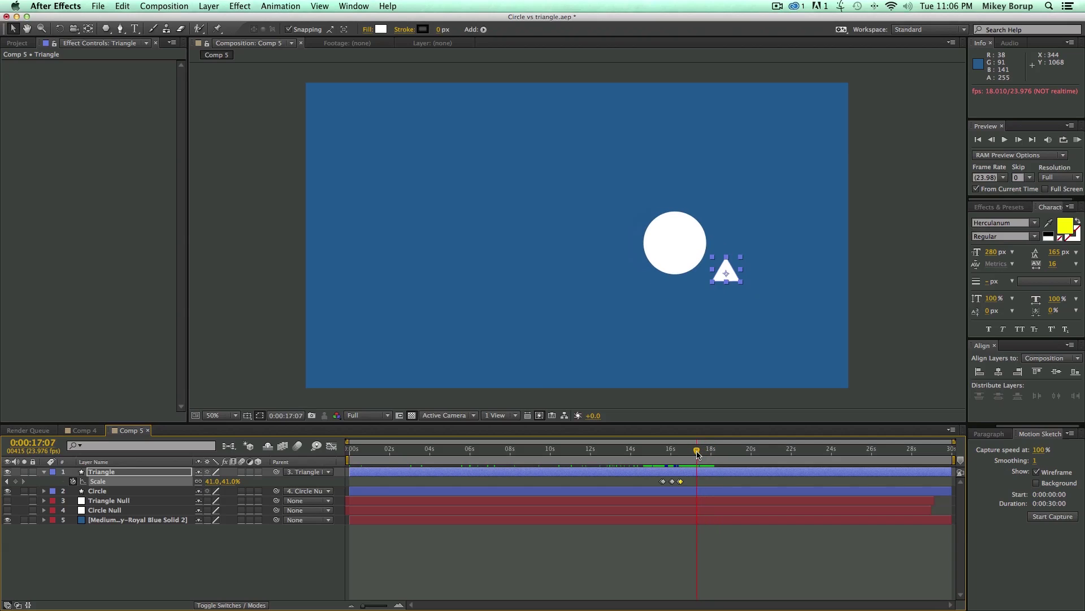
left_click_drag(698, 452, 696, 453)
key("Page_Down")
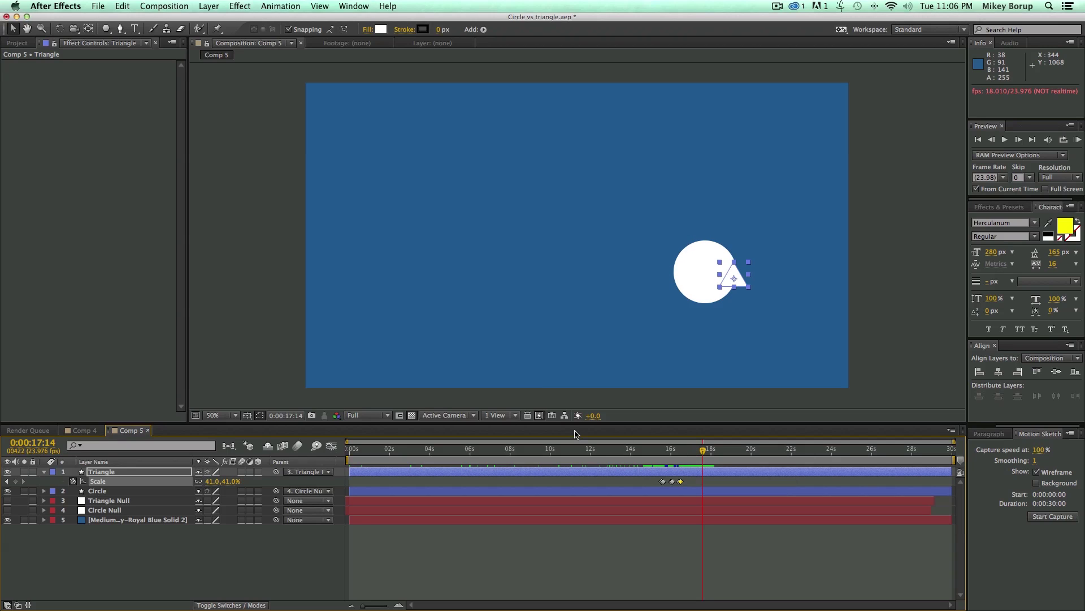
key("Page_Down")
key("Page_Down")
key("Page_Down")
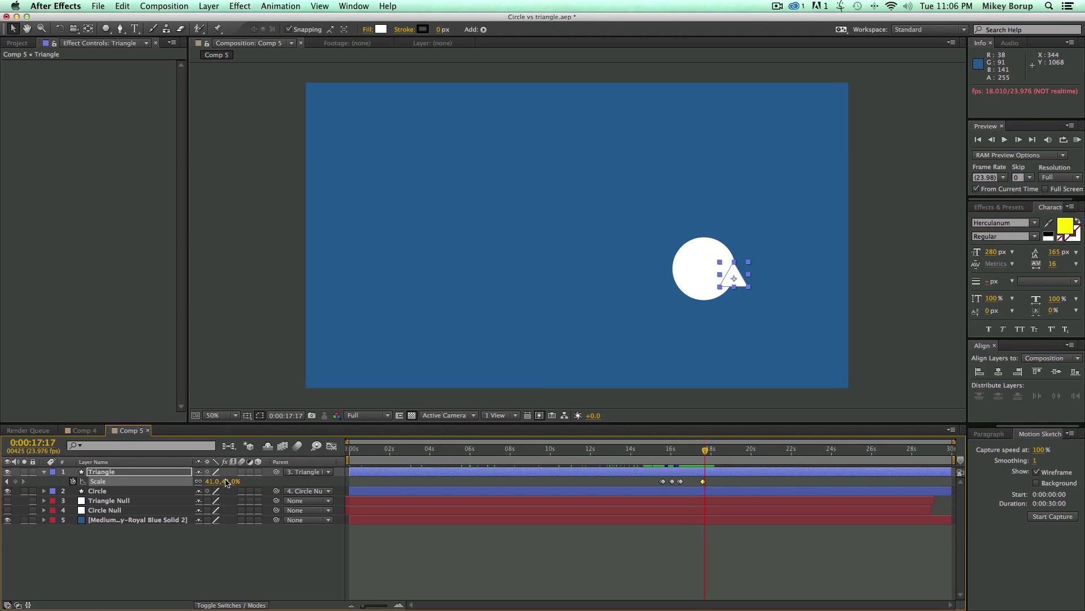
left_click_drag(214, 481, 208, 482)
- Advance to 0:00:17:23 and reveal the Triangle Null layer's keyframes to check where its tracked motion ends
key("Page_Down")
key("Page_Down")
key("Page_Down")
key("Page_Down")
key("Page_Down")
key("Page_Down")
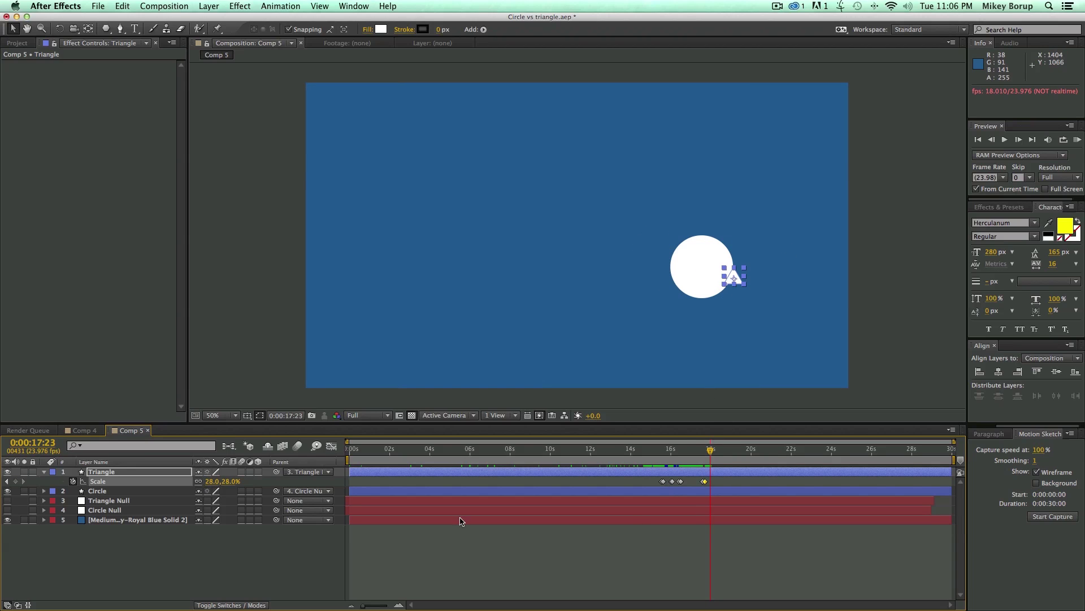
left_click(117, 501)
key("u")
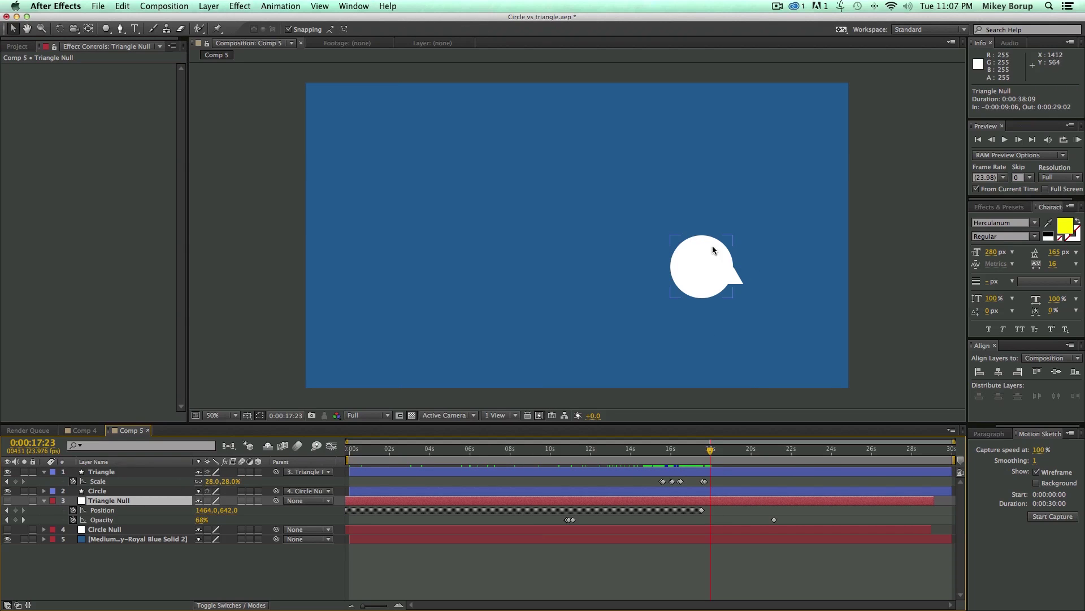
- Keyframe the Triangle layer's position at 0:00:17:23, and push it away from the circle to 123.4, 84.0 at 0:00:18:02
left_click(120, 474)
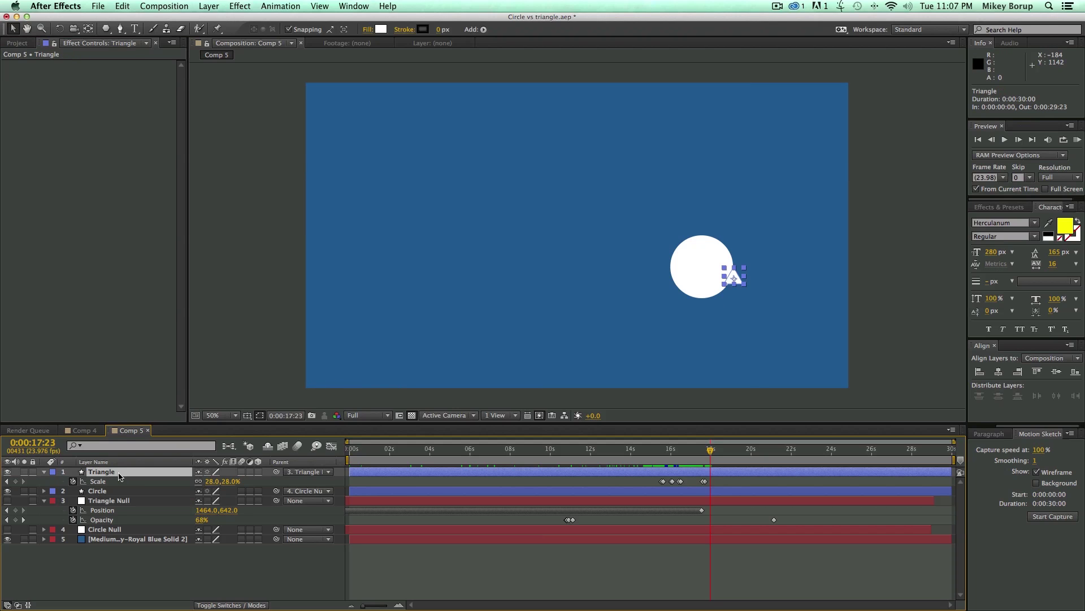
key("p")
left_click(73, 482)
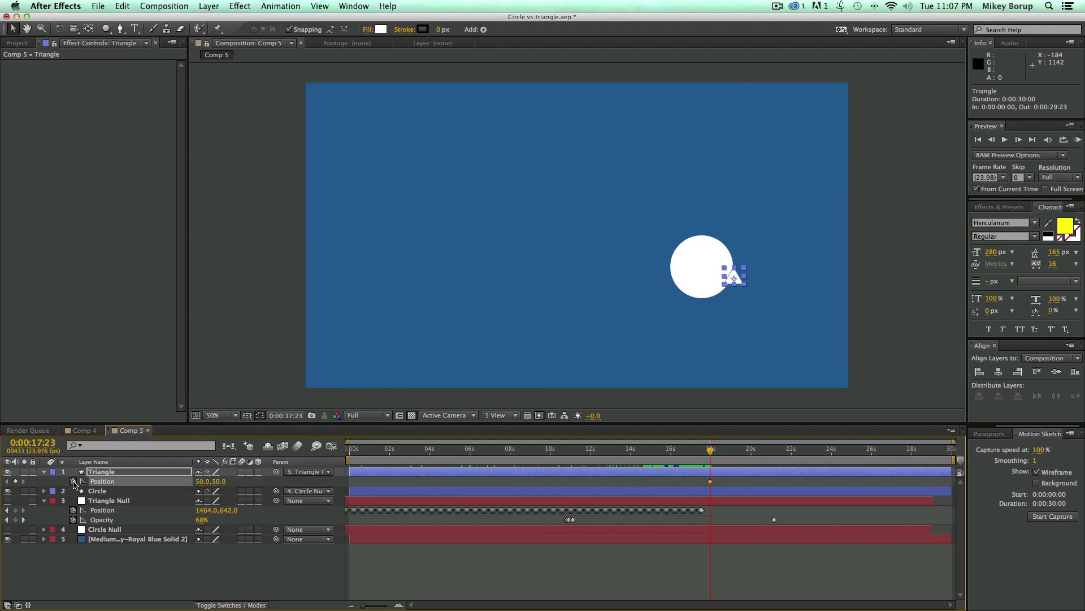
key("Page_Down")
key("Page_Down")
key("Page_Down")
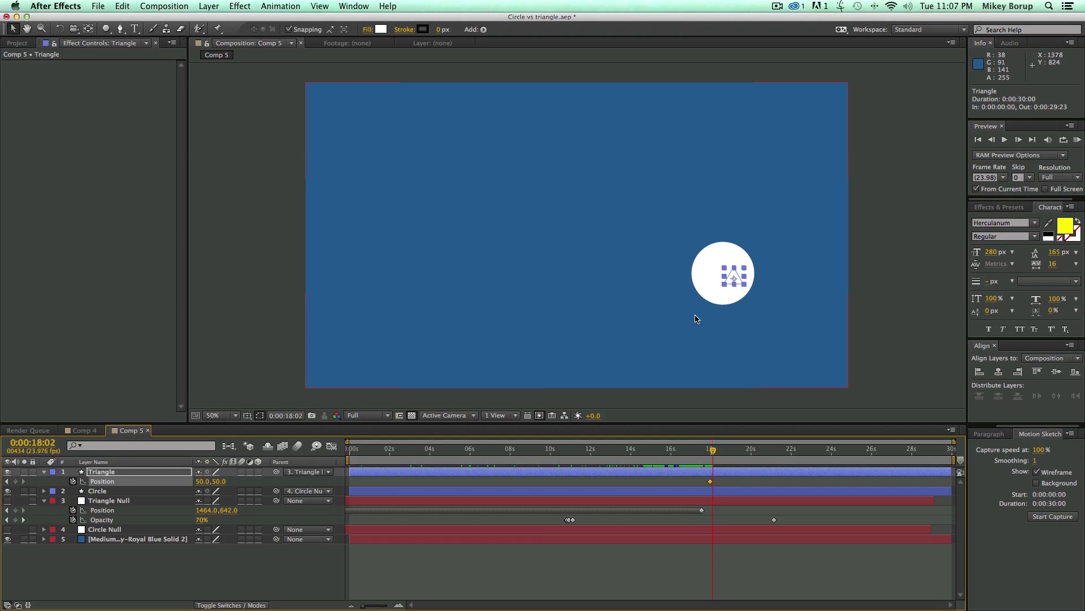
left_click_drag(742, 279, 753, 289)
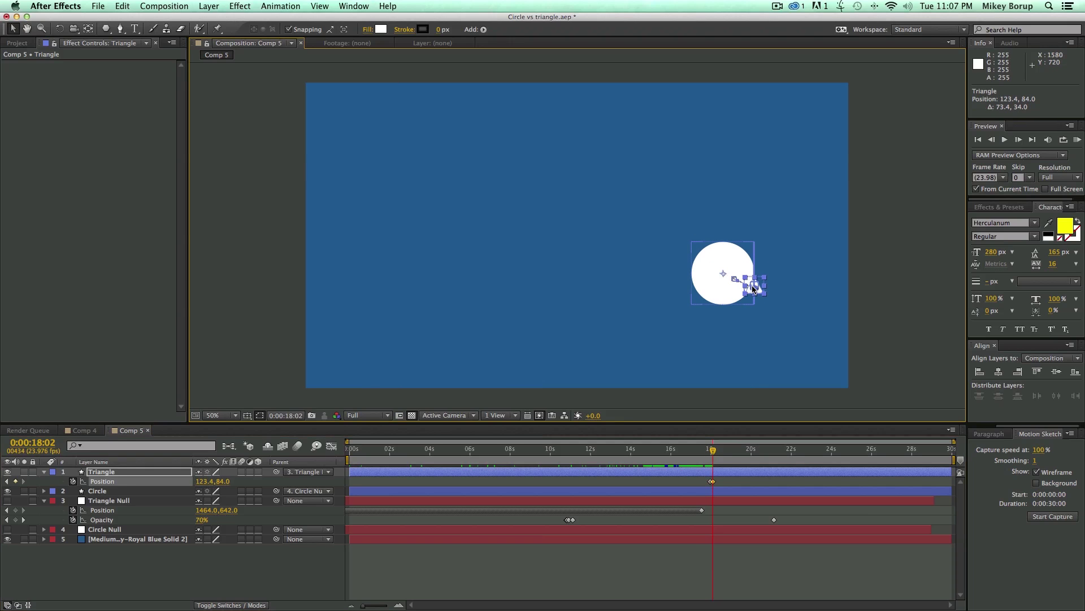
- Step through the frames following the triangle's push, and preview the motion from 0:00:17:13
key("Page_Down")
key("Page_Down")
key("Page_Down")
key("Page_Down")
key("Page_Down")
key("Page_Down")
key("Page_Down")
key("Page_Down")
key("Page_Down")
key("Page_Down")
key("Page_Down")
key("Page_Down")
key("Page_Down")
key("Page_Down")
key("Page_Down")
key("Page_Down")
key("Page_Down")
key("Page_Down")
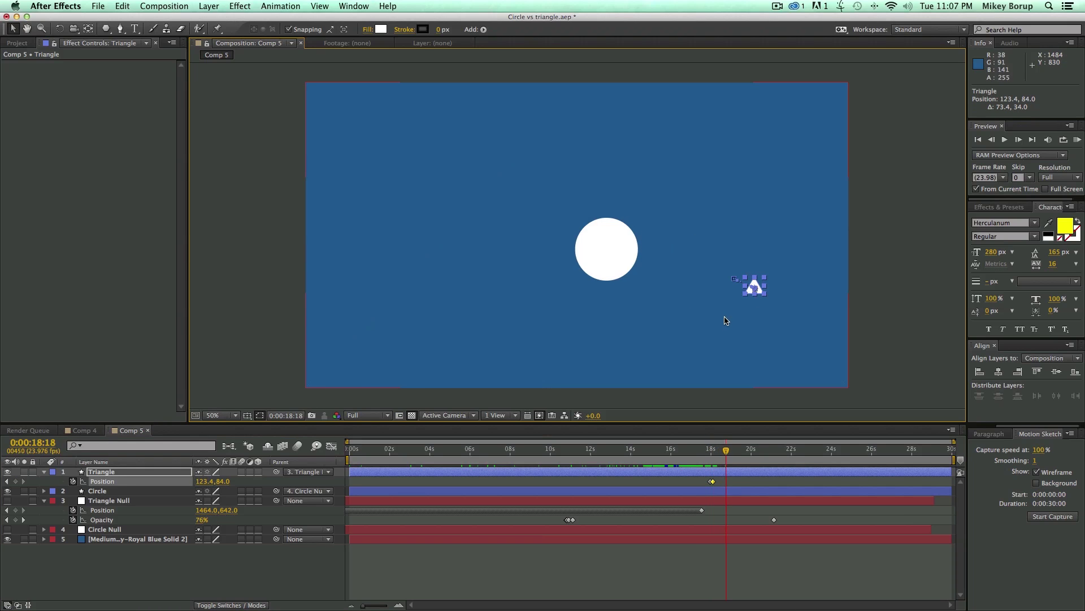
key("Page_Down")
key("Page_Down")
key("Page_Down")
key("Page_Down")
key("Page_Down")
key("Page_Down")
key("Page_Down")
key("Page_Down")
key("Page_Down")
key("Page_Down")
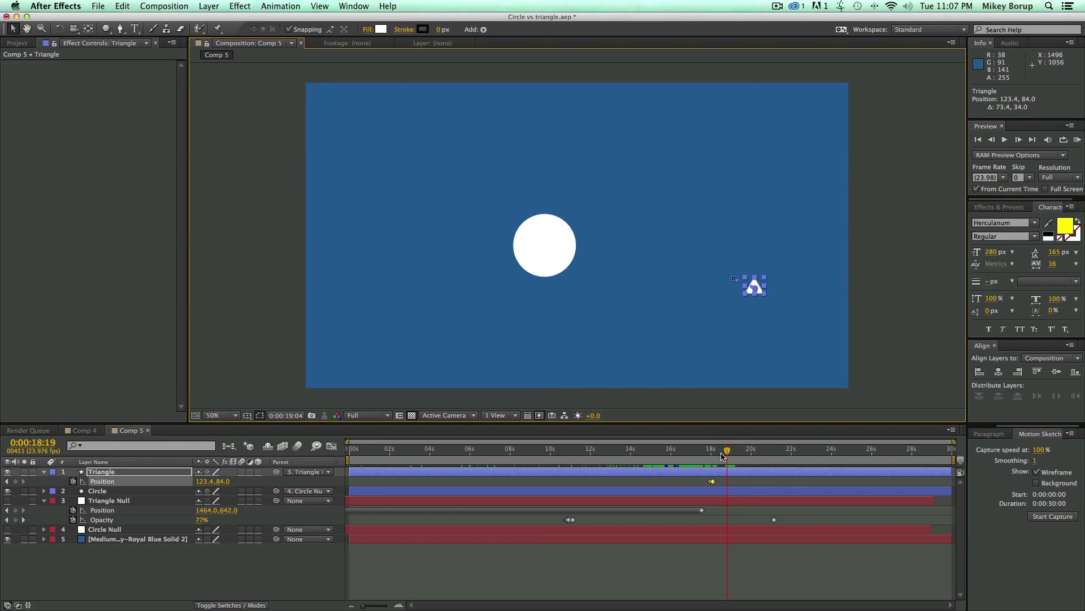
left_click_drag(735, 451, 706, 492)
key("space")
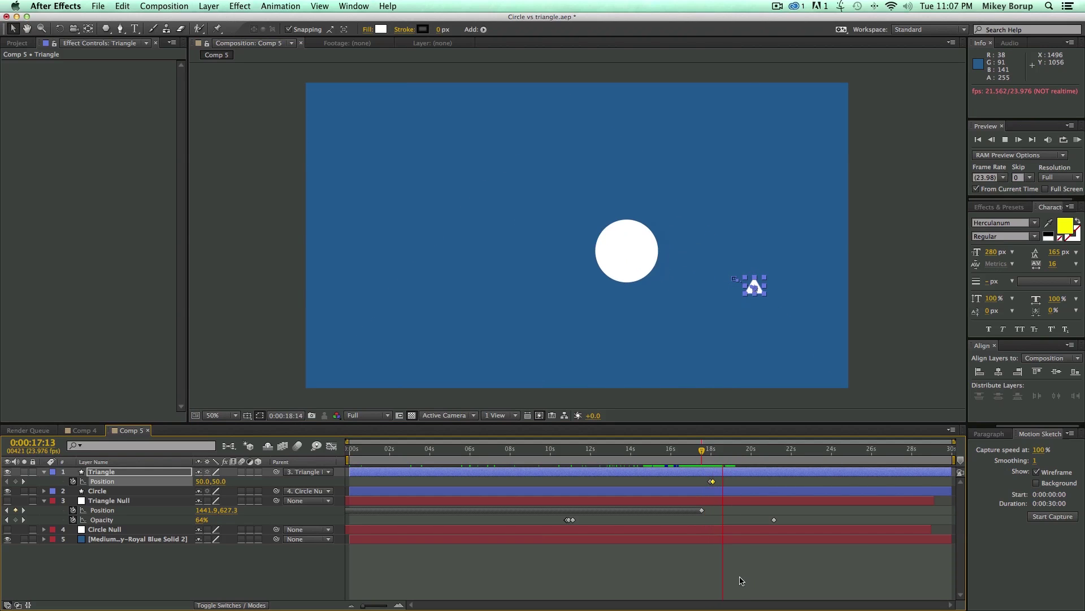
left_click(462, 244)
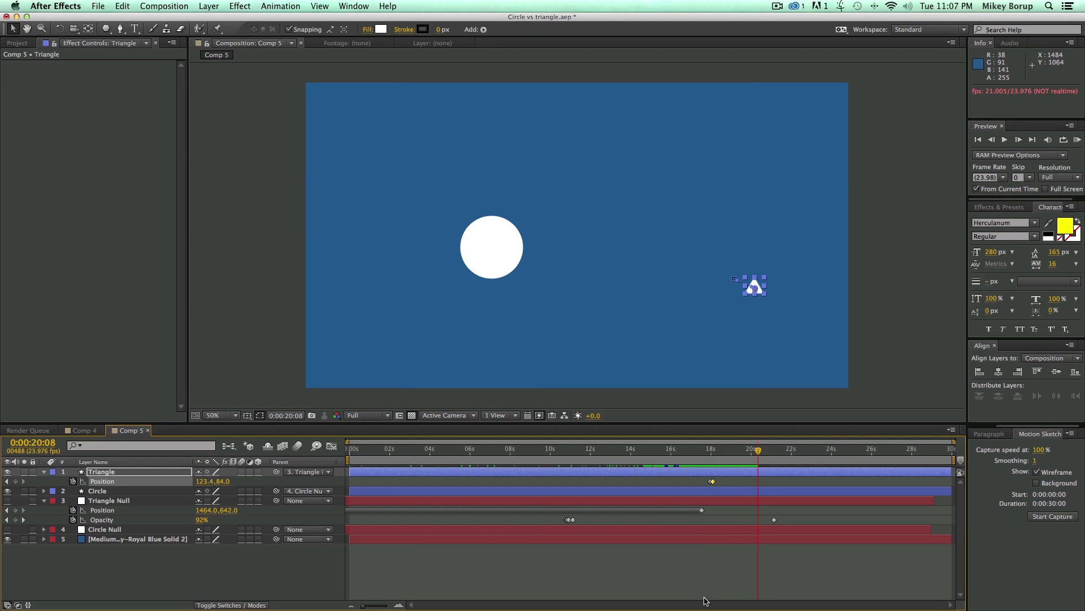
left_click(706, 575)
- Make the Circle layer lunge at the triangle with position keyframes from 0:00:19:10, reaching 814.0, 150.0 at 0:00:19:15 and returning to 14.0, 64.0
left_click(730, 490)
left_click_drag(758, 451, 740, 453)
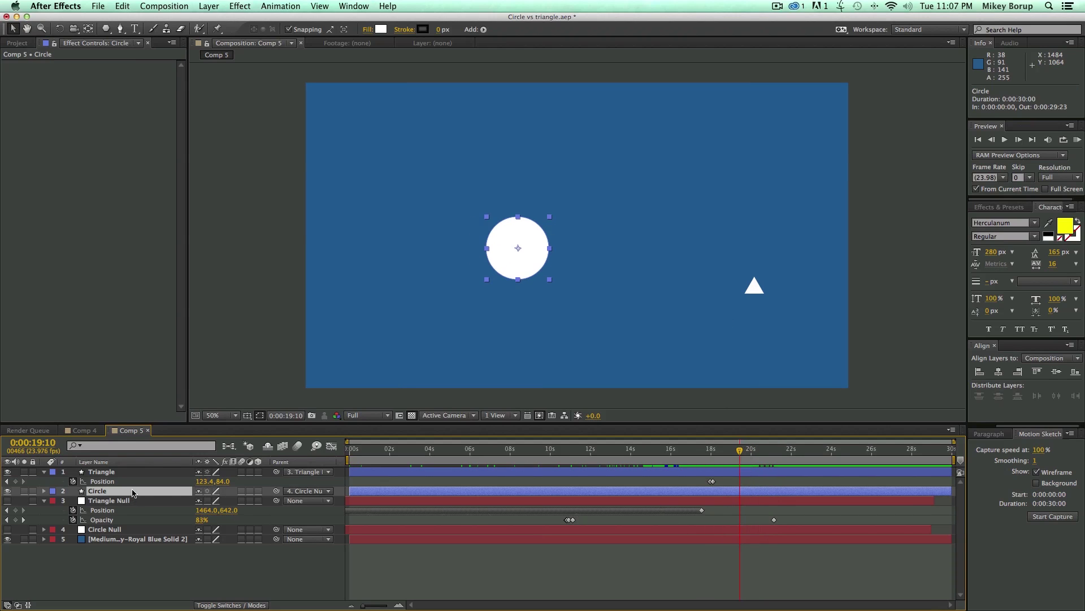
key("p")
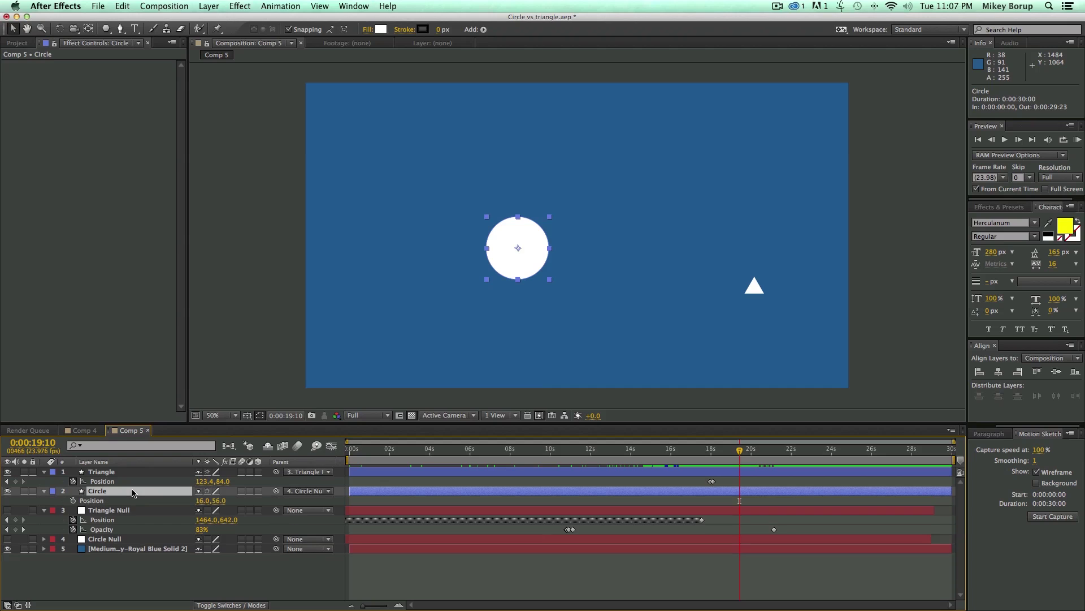
left_click(73, 501)
key("space")
mouse_move(504, 270)
left_mouse_down()
mouse_move(730, 297)
mouse_move(519, 286)
mouse_move(490, 272)
left_mouse_up()
key("Page_Down")
key("Page_Down")
key("Page_Down")
key("Page_Down")
key("Page_Down")
- Preview the circle's lunge from 0:00:18:18
left_click_drag(748, 453, 725, 458)
left_click(711, 573)
key("space")
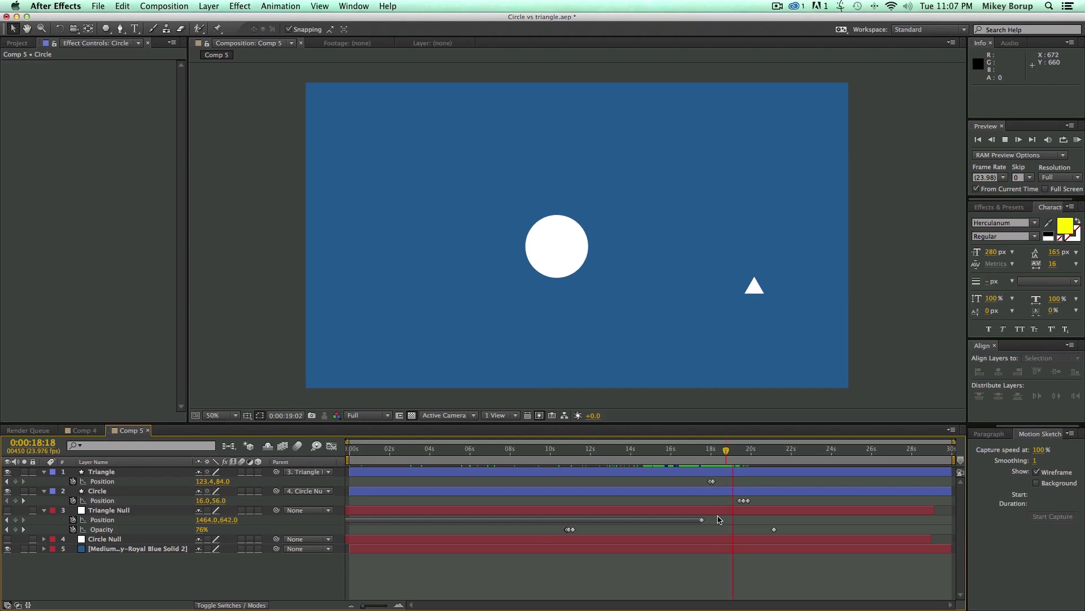
- Hold the triangle's position with a keyframe at 0:00:19:14, and knock it out of frame to 556.1, 102.2 by 0:00:19:18
left_click_drag(725, 450, 744, 458)
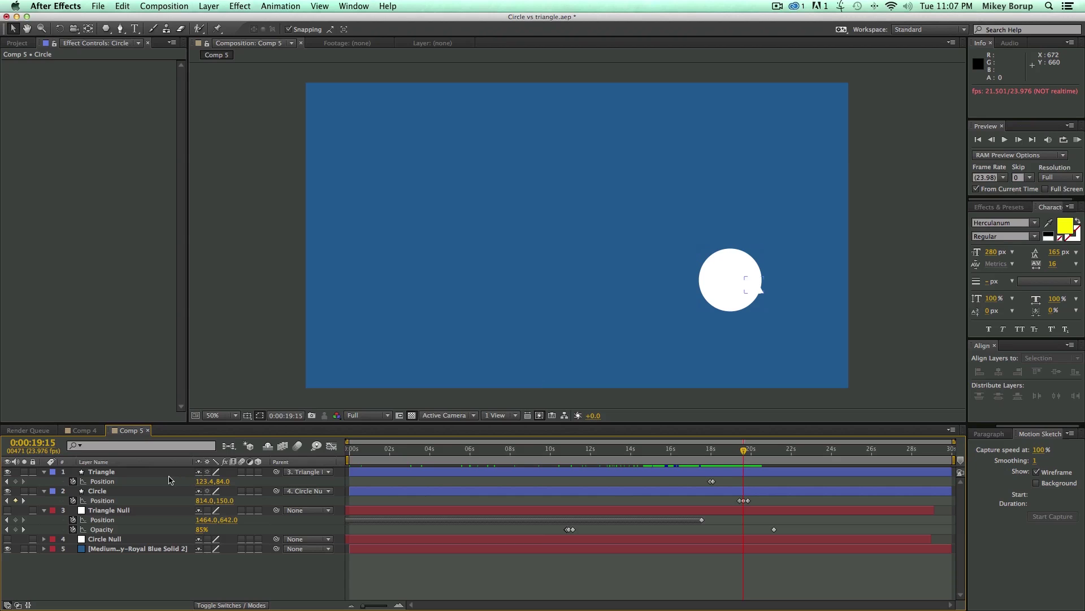
key("Page_Up")
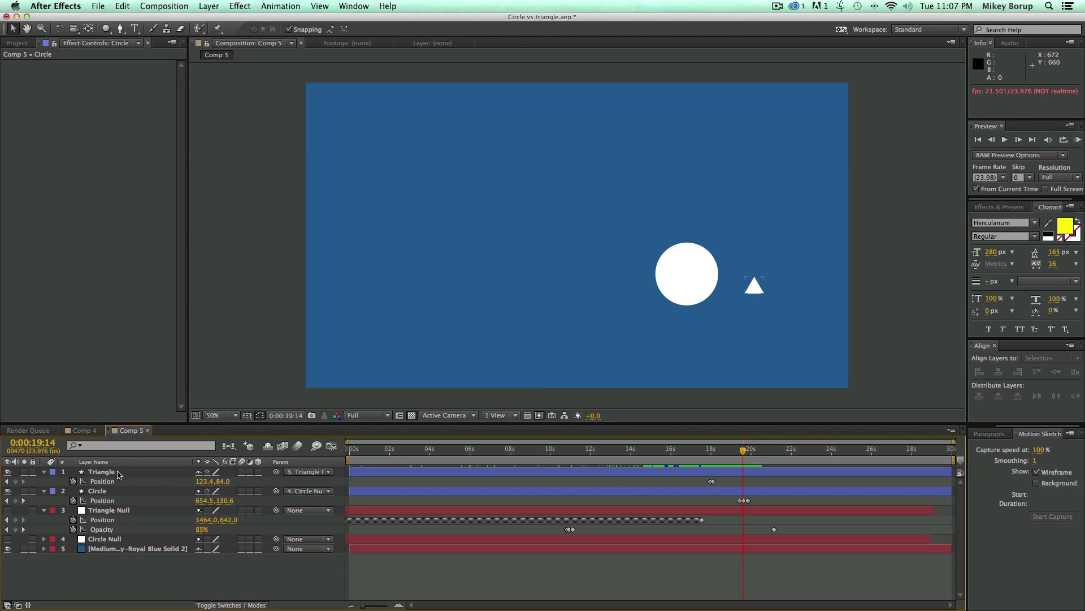
left_click(15, 481)
key("Page_Down")
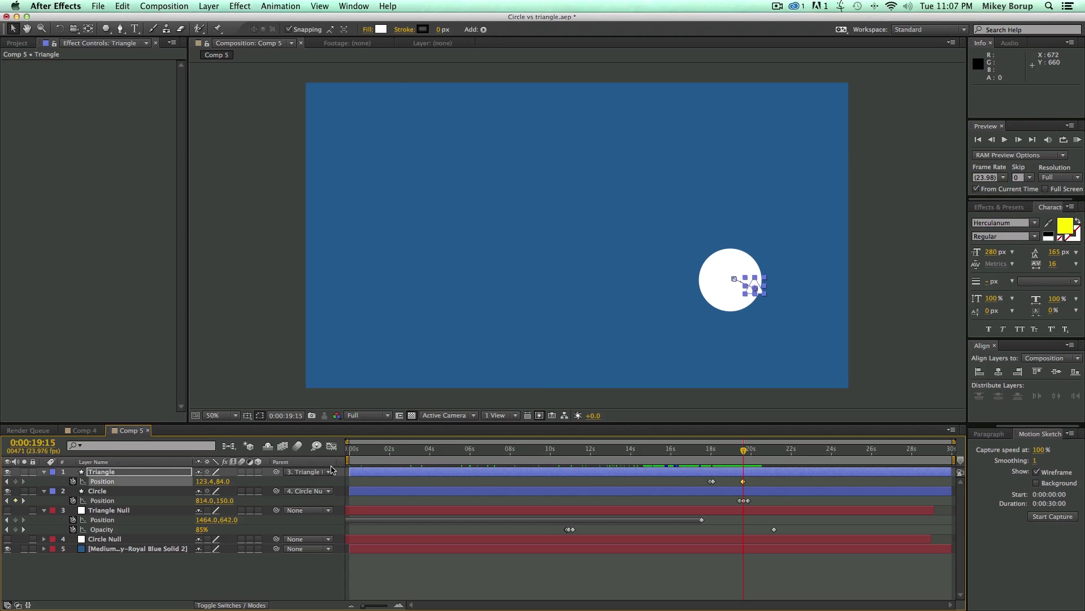
left_click_drag(757, 286, 879, 297)
key("Page_Down")
key("Page_Down")
key("Page_Down")
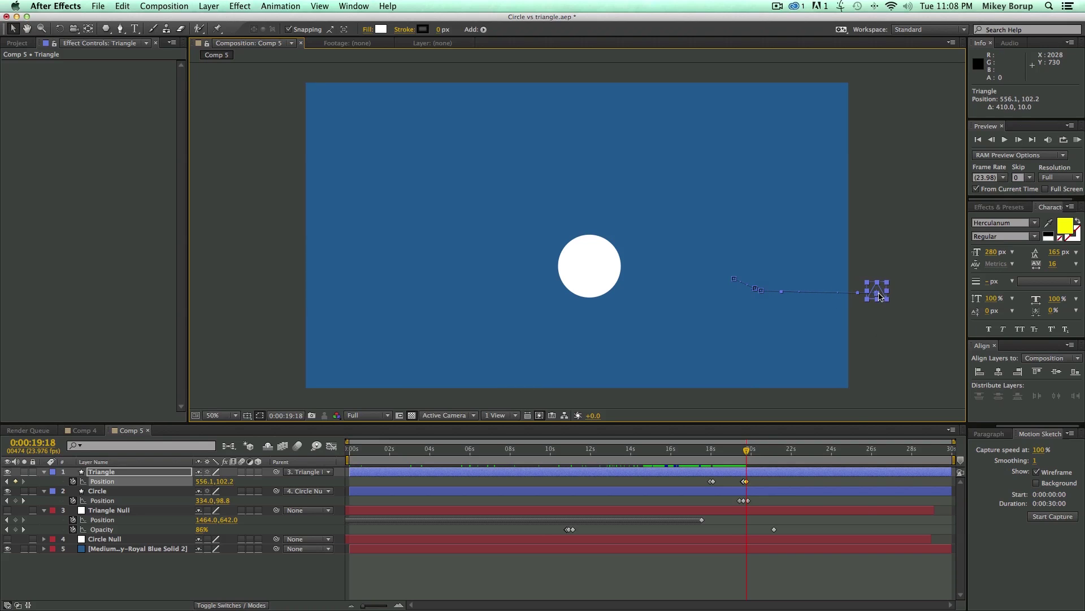
- Preview the full collision sequence from 0:00:15:08
left_click(747, 552)
key("space")
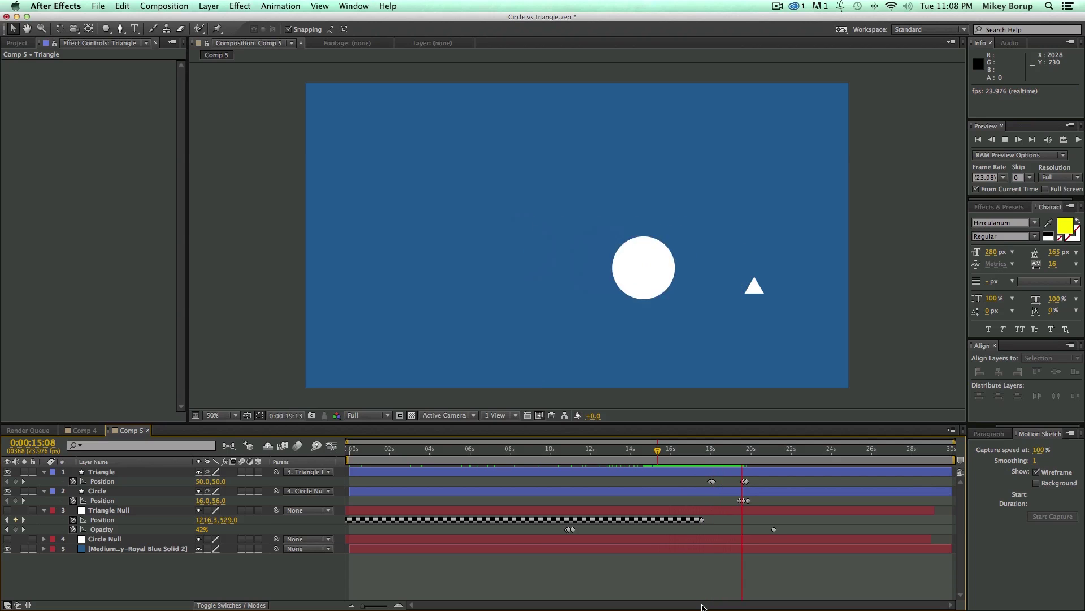
key("space")
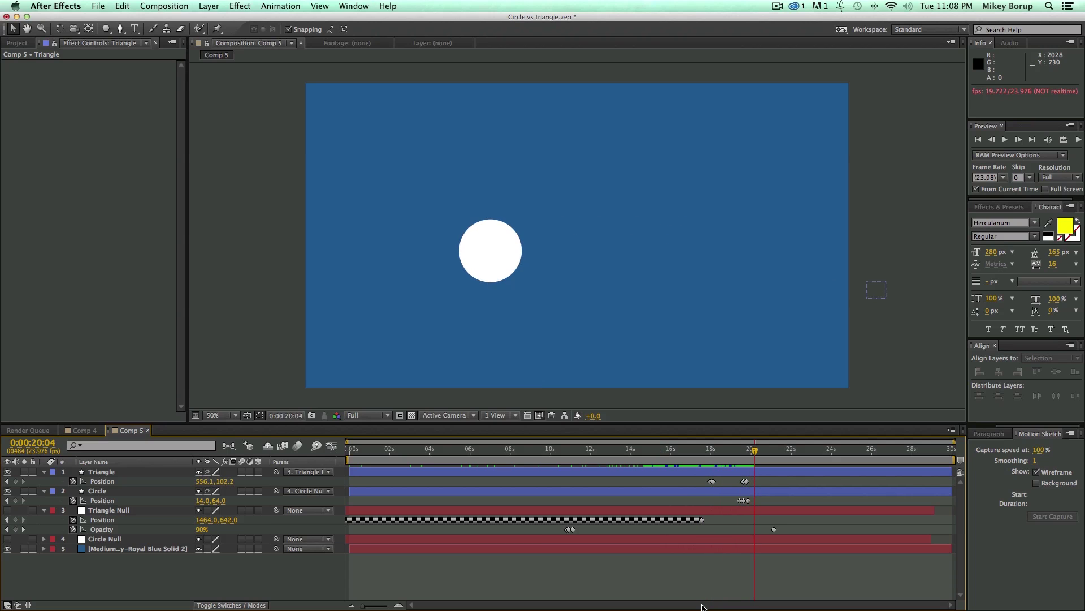
- Enable motion blur for the Triangle and Circle layers and the composition, and preview it from 0:00:10:21
left_click_drag(724, 460, 672, 455)
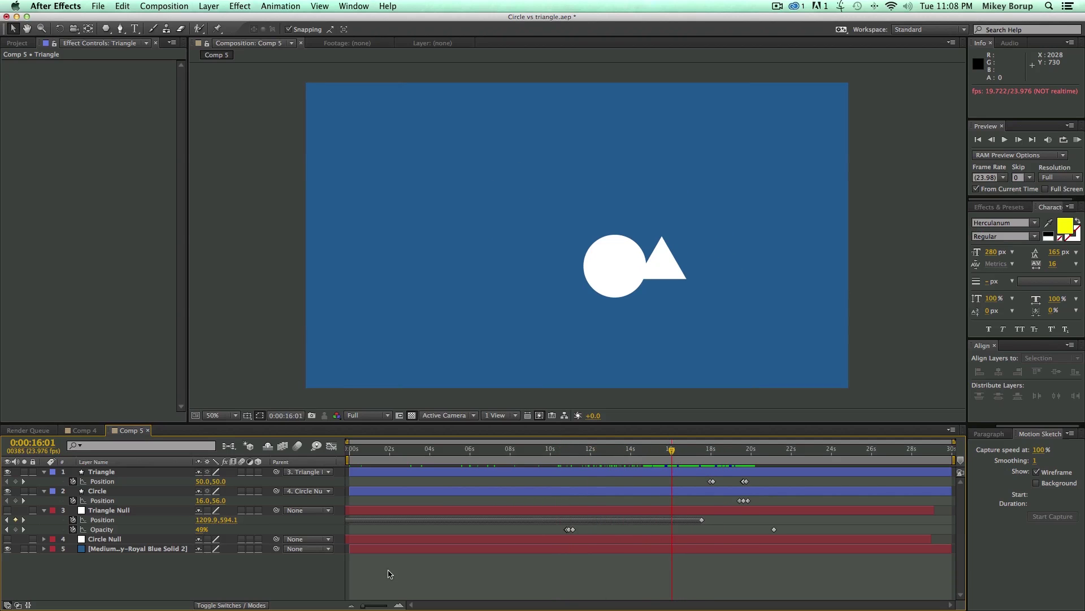
left_click_drag(242, 472, 242, 491)
left_click(298, 446)
left_click(569, 448)
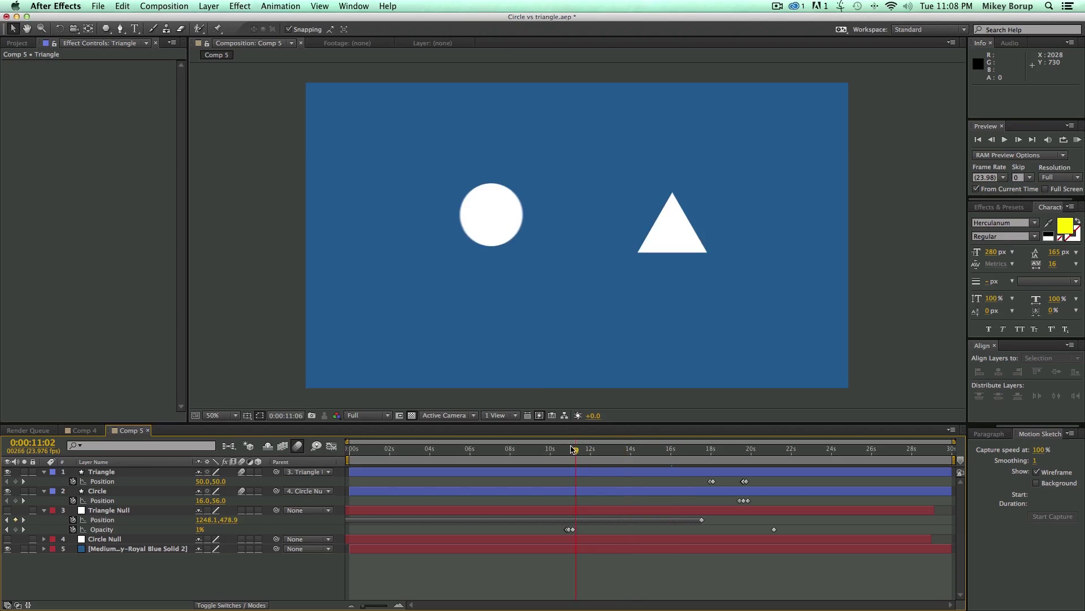
key("KP_0")
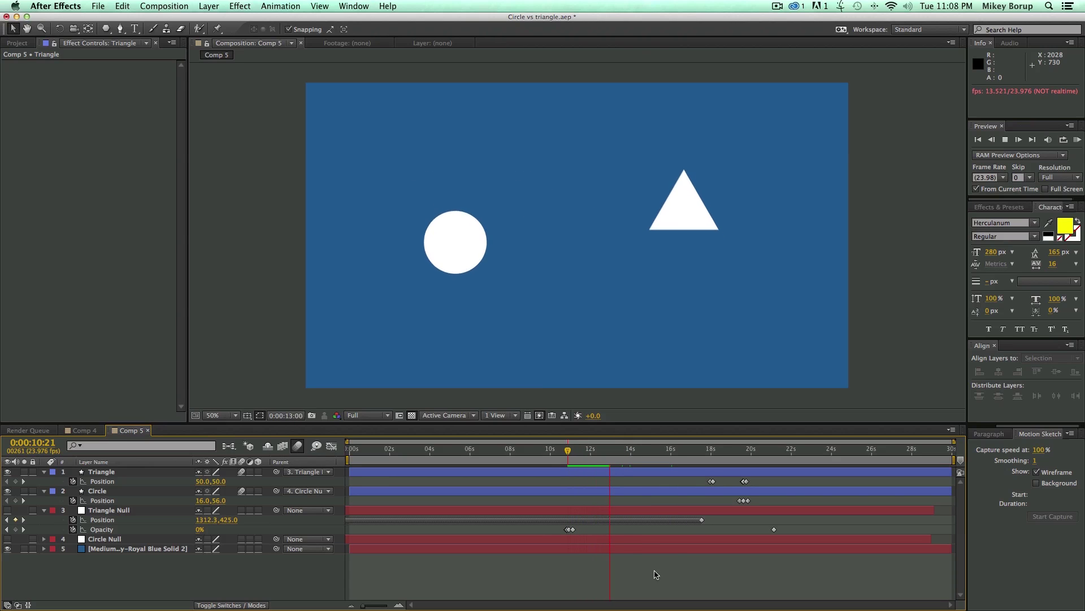
key("space")
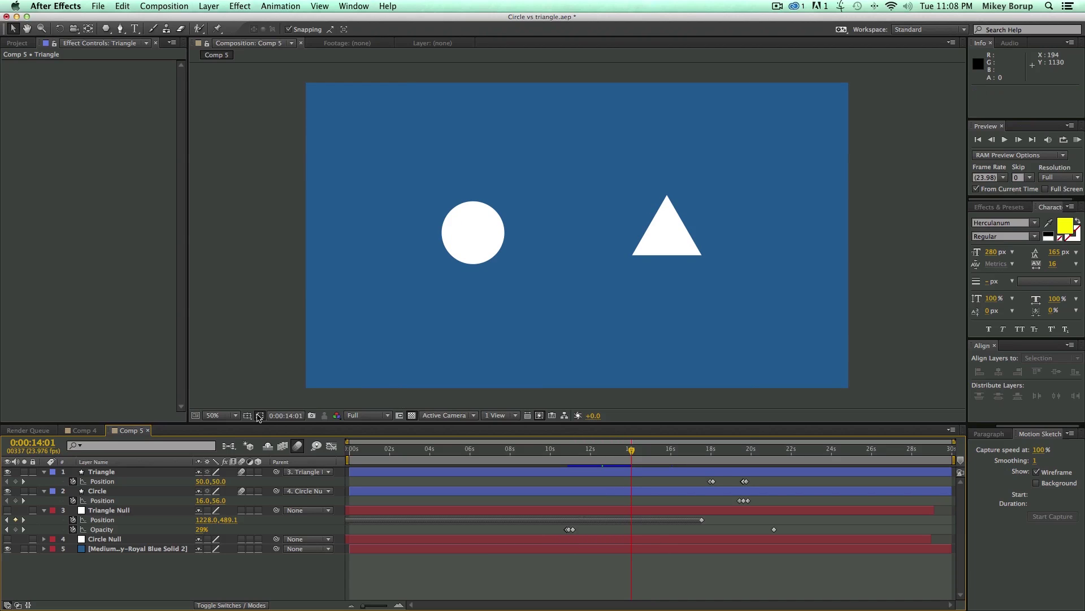
- Collapse the layer properties and add an adjustment layer on top with an Exposure effect set to 5.82
left_click(44, 473)
left_click(44, 500)
key("j")
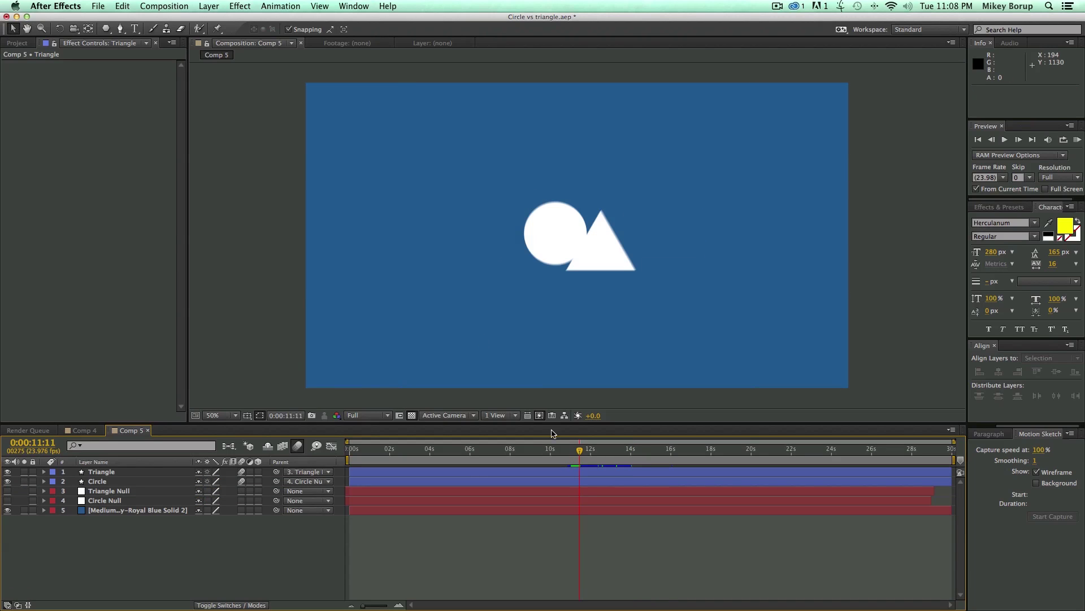
left_click(206, 6)
mouse_move(217, 20)
left_click(419, 88)
left_click(240, 6)
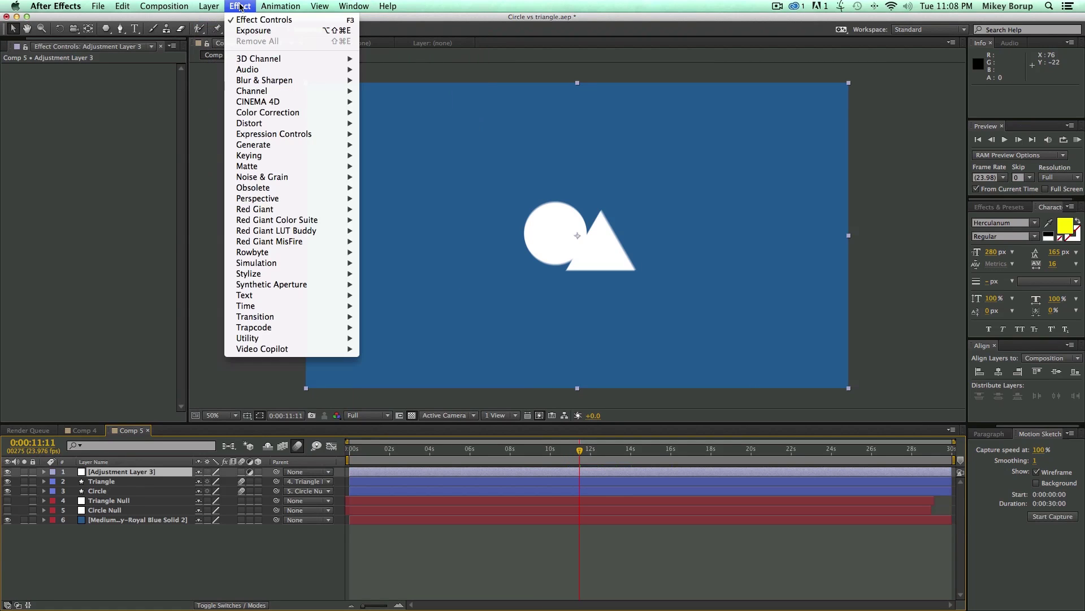
mouse_move(300, 113)
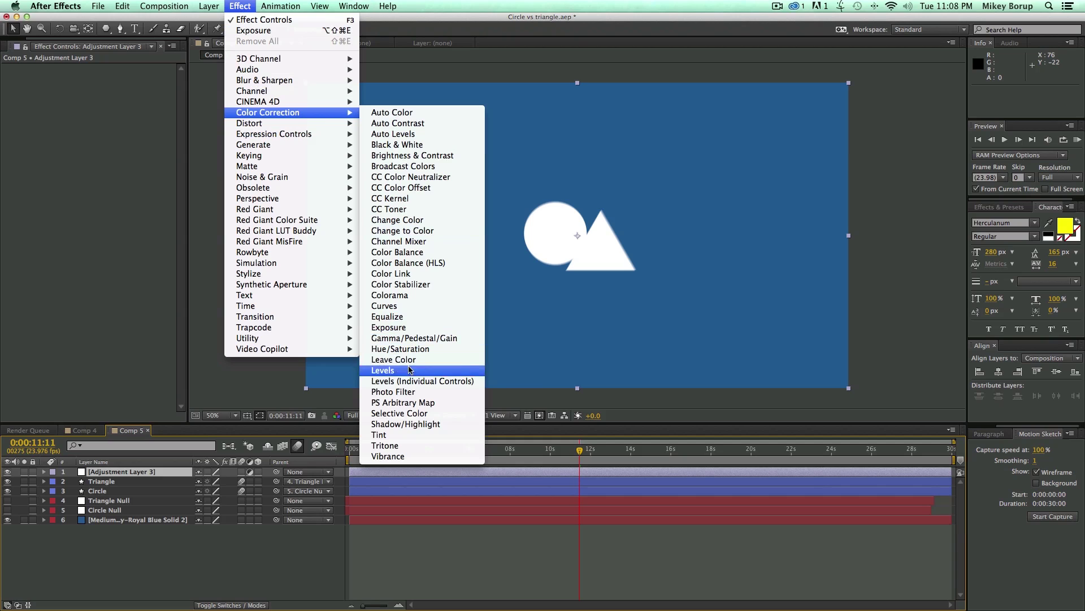
left_click(404, 327)
left_click_drag(115, 99, 408, 112)
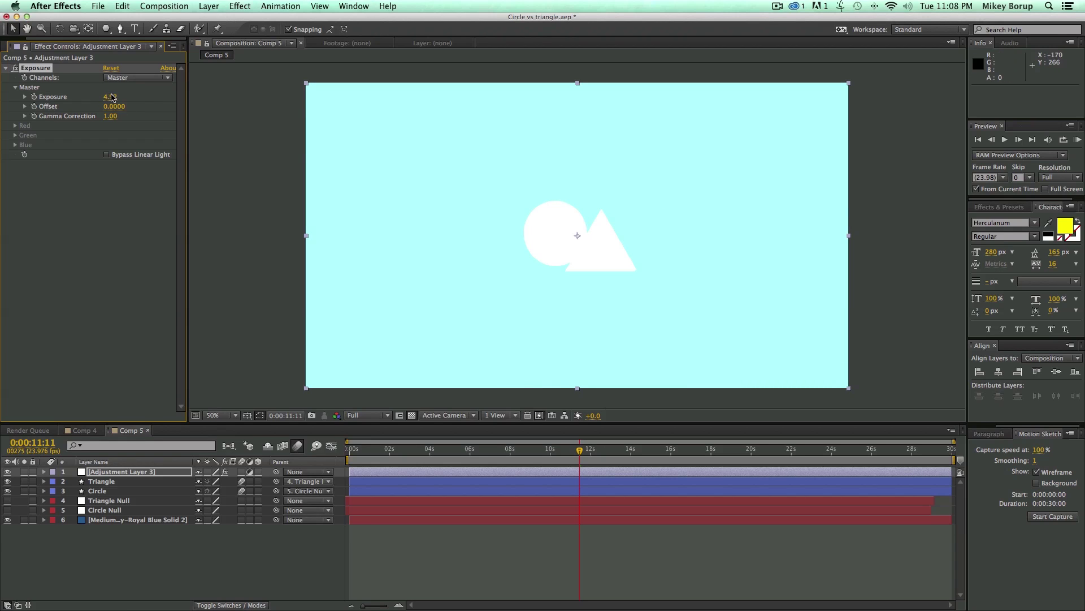
left_click_drag(112, 98, 229, 104)
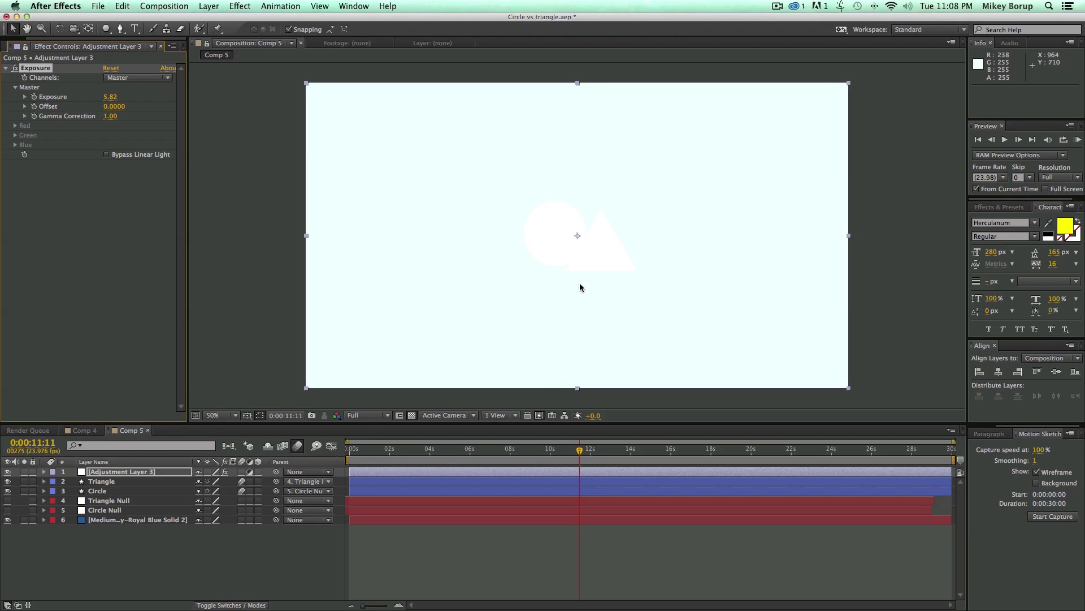
- Turn on keyframing for the adjustment layer's Exposure around the earlier collision, with 0 at 0:00:08:20 and 5.82 by 0:00:08:22
left_click(493, 485)
left_click_drag(560, 455, 529, 453)
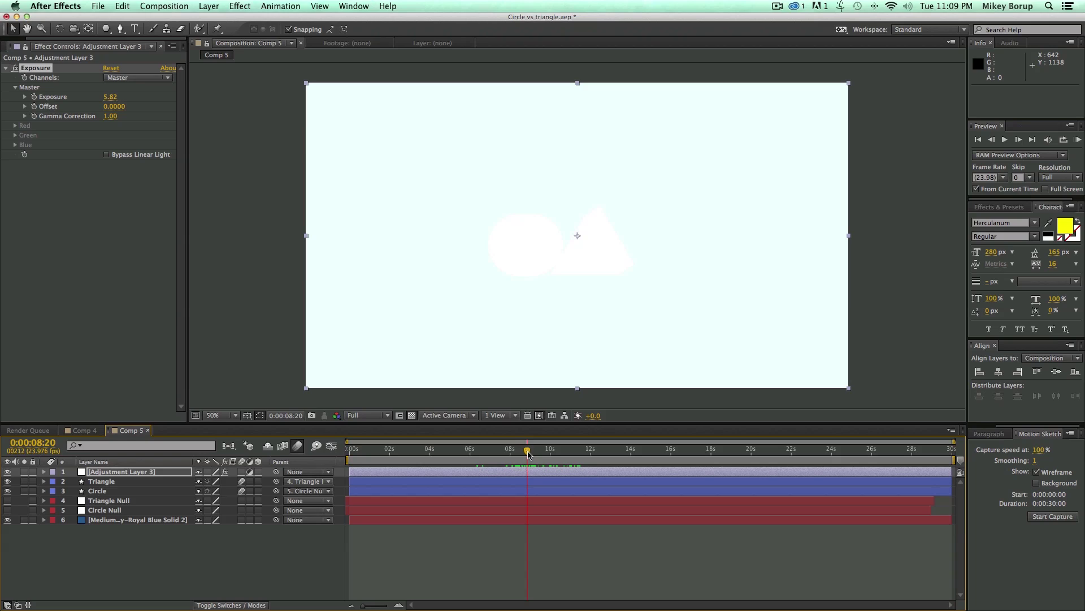
left_click(91, 482)
left_click(97, 481, "ctrl")
key("Page_Up")
left_click(40, 98)
left_click_drag(112, 101, 120, 100)
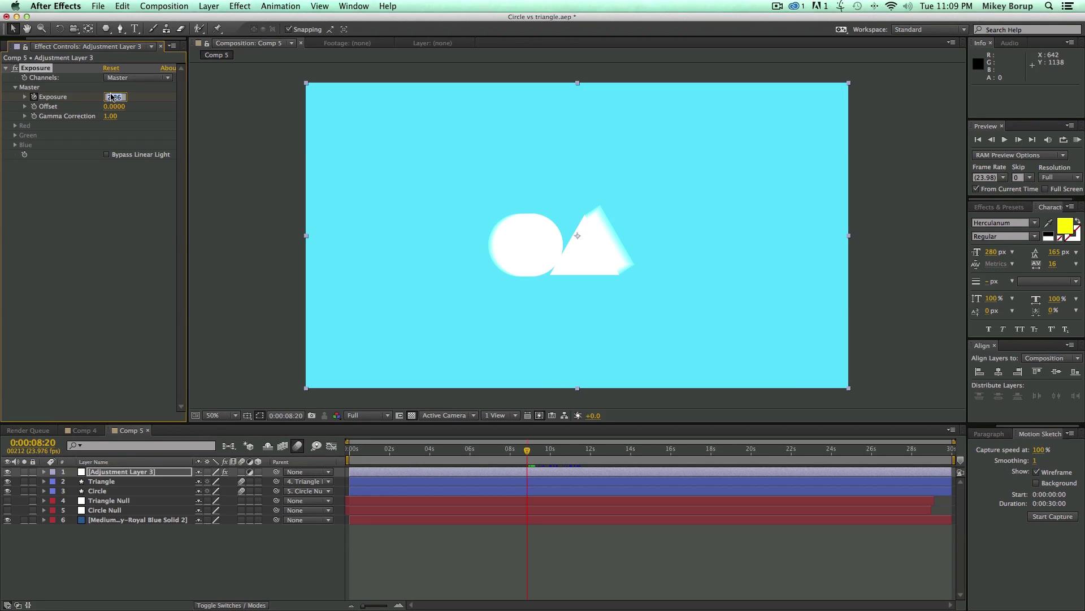
type("0")
key("Return")
key("Page_Down")
key("Page_Down")
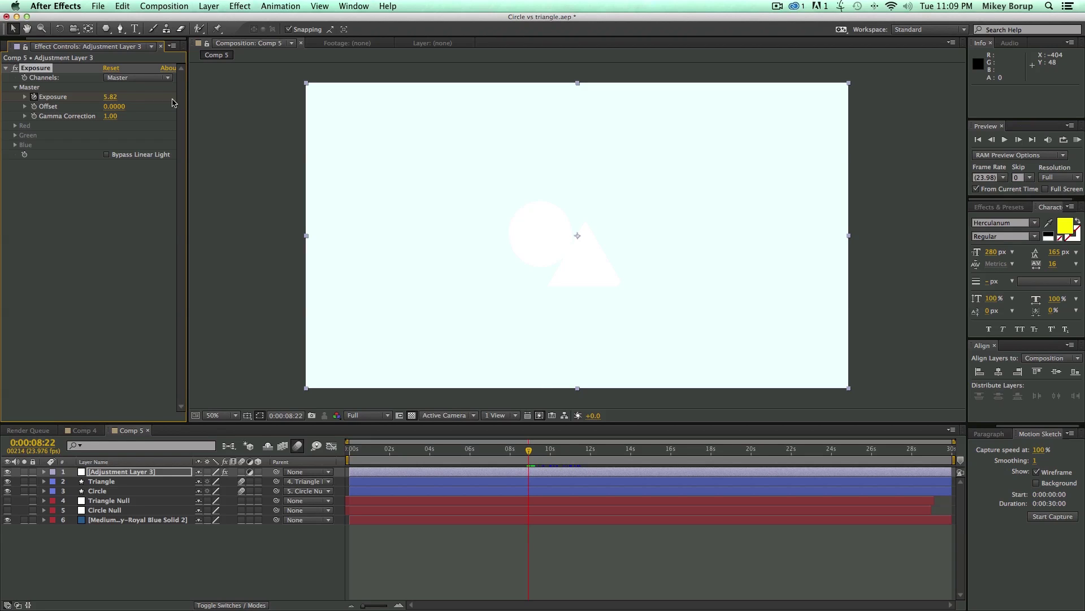
- Set the adjustment layer's Exposure back to 0 with a keyframe at 0:00:09:00
key("Page_Down")
type("0")
key("Return")
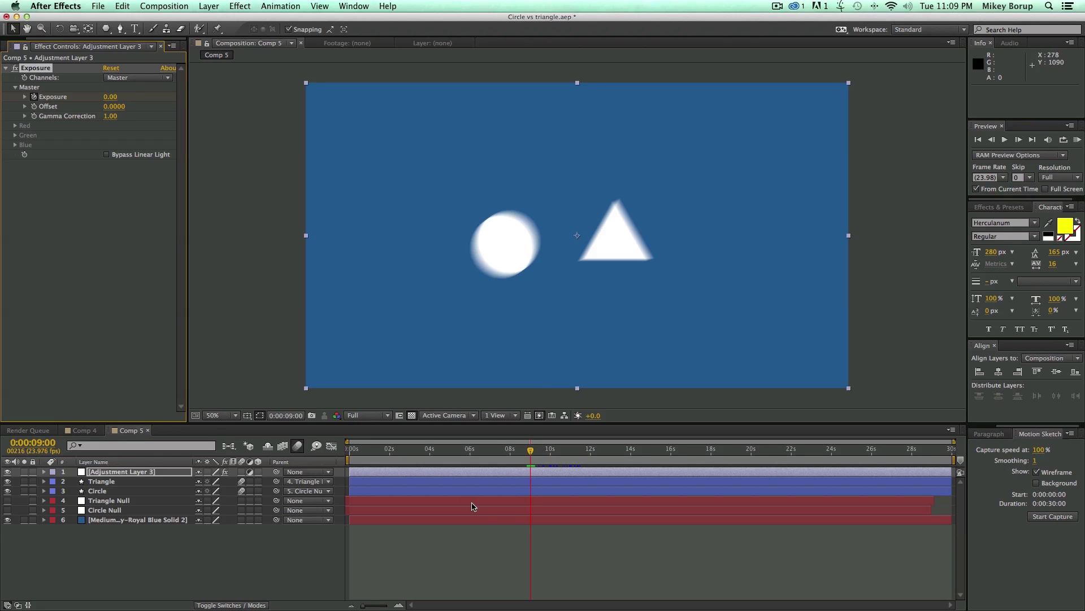
- Reveal the adjustment layer's Exposure keyframes on the timeline and copy all three flash keyframes
left_click(490, 473)
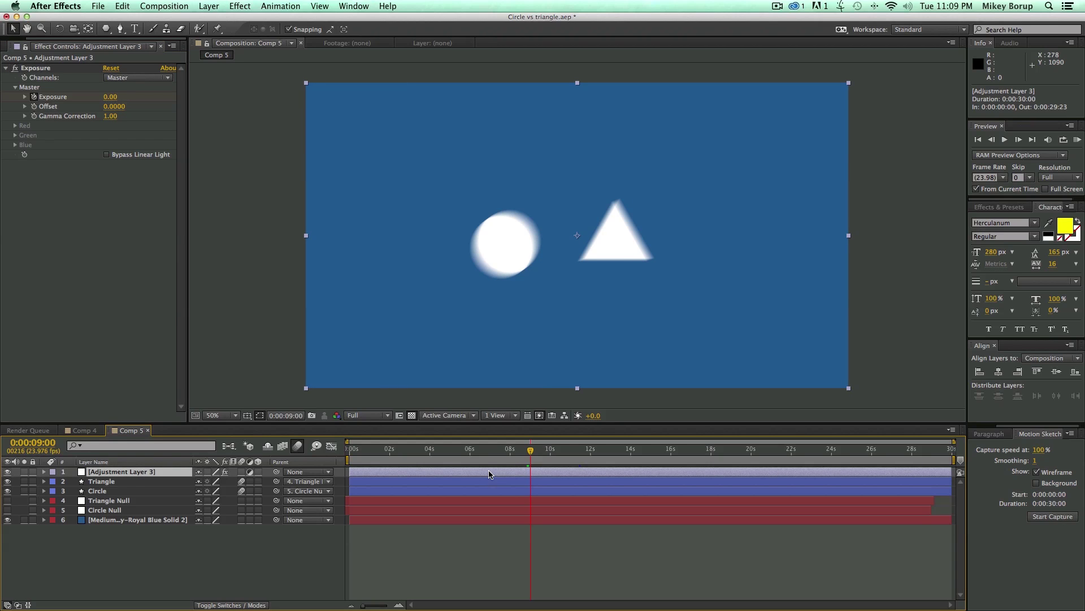
key("u")
left_click_drag(409, 606, 399, 606)
left_click(453, 451)
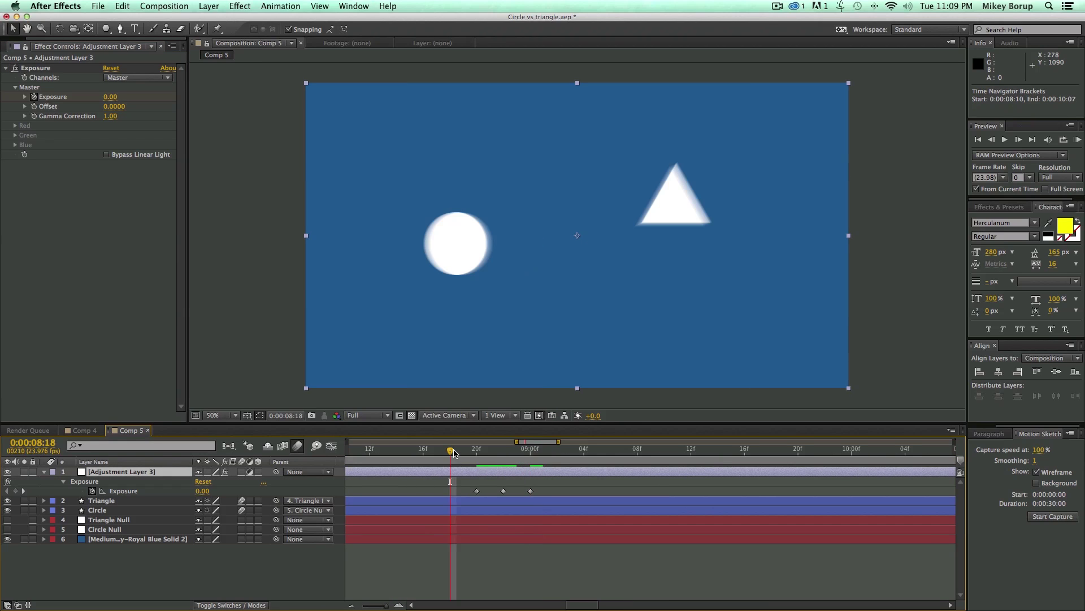
left_click_drag(452, 450, 474, 489)
key("super+c")
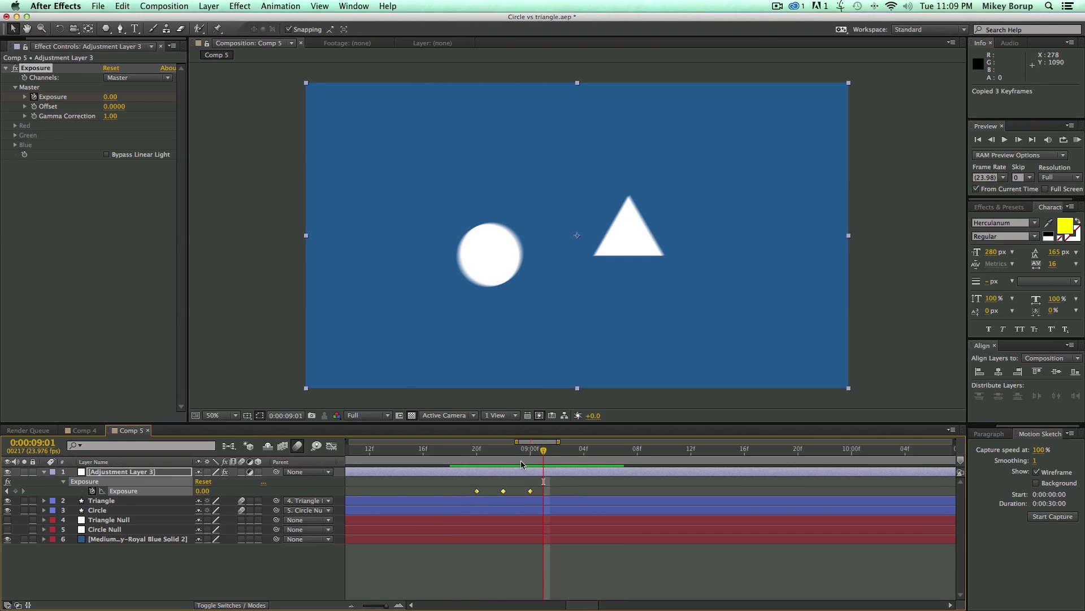
- Paste the copied Exposure keyframes at the following collisions, including 0:00:09:13, 0:00:11:20 and 0:00:18:00
key("space")
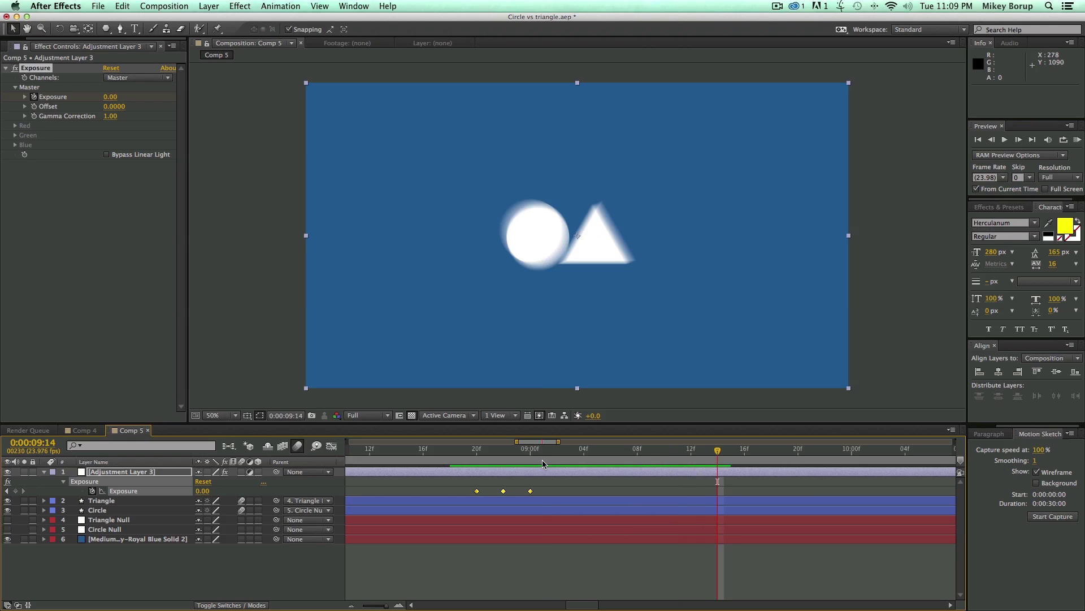
left_click_drag(717, 450, 704, 451)
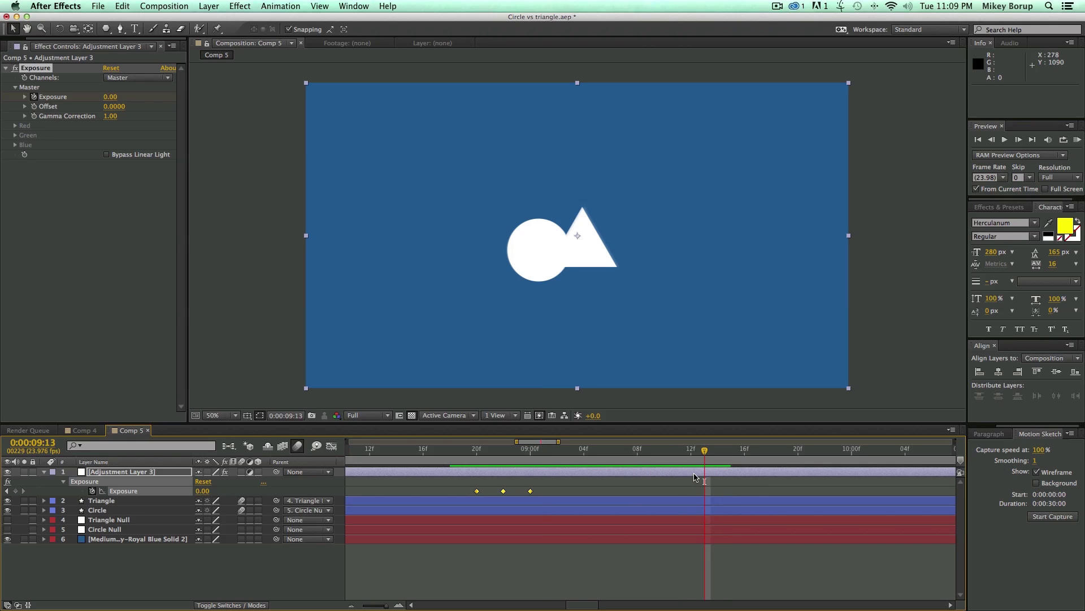
left_click(650, 451)
key("space")
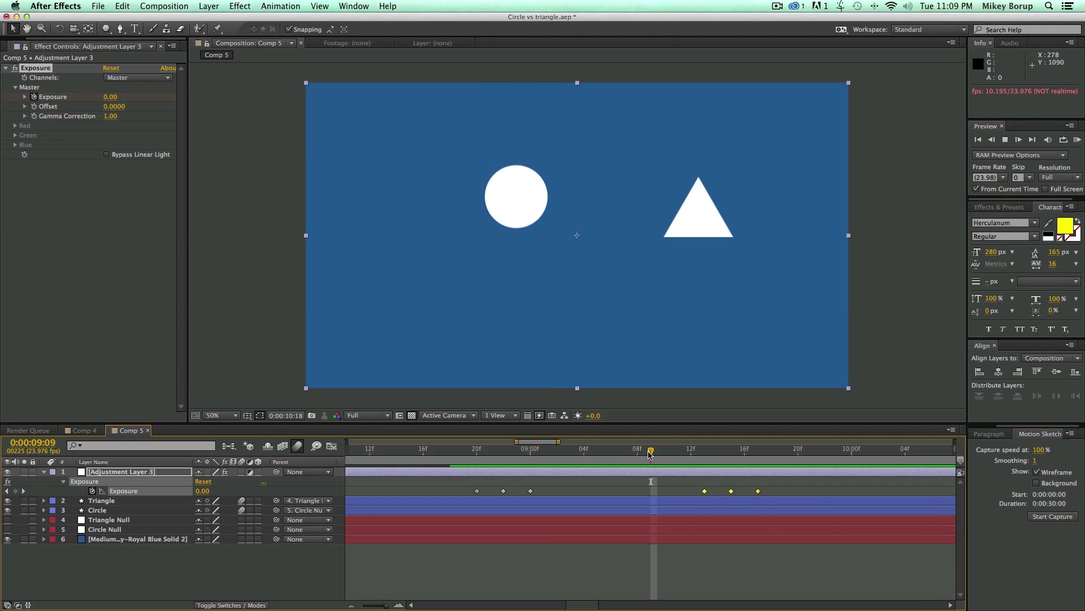
key("space")
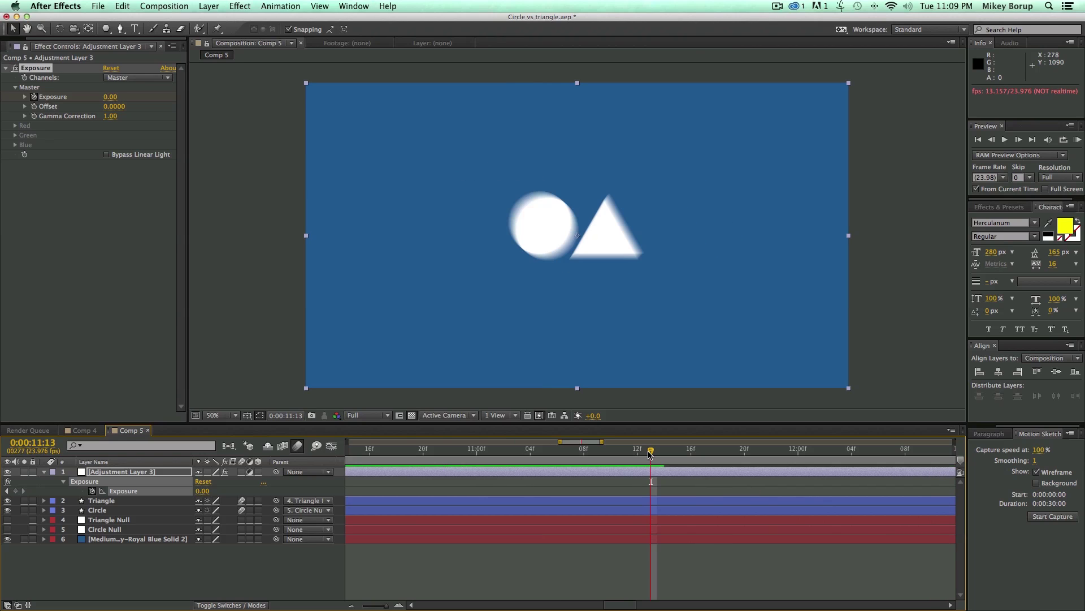
key("space")
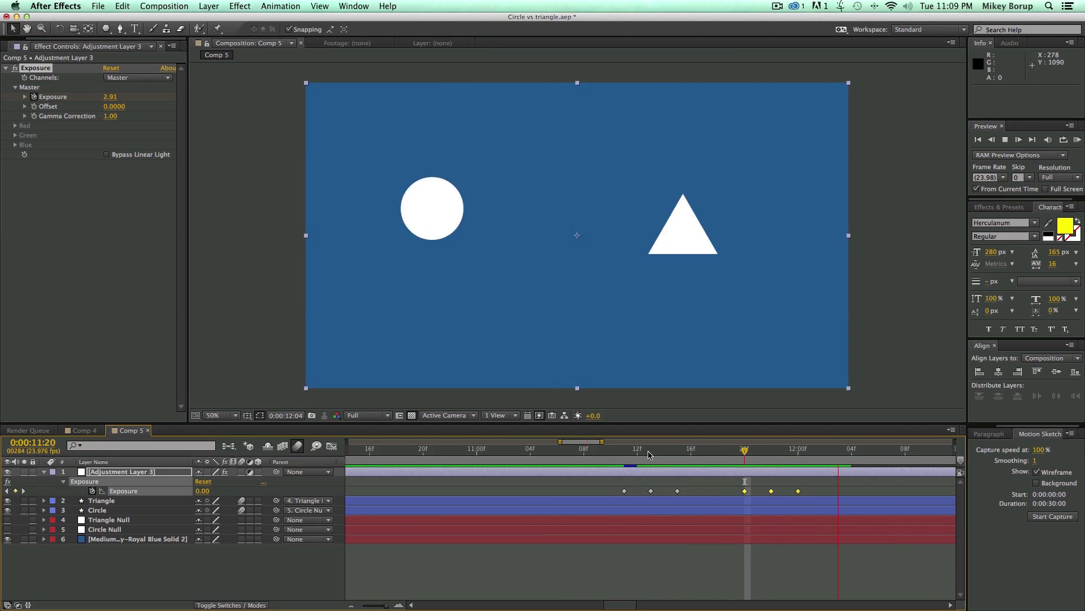
key("space")
key("space")
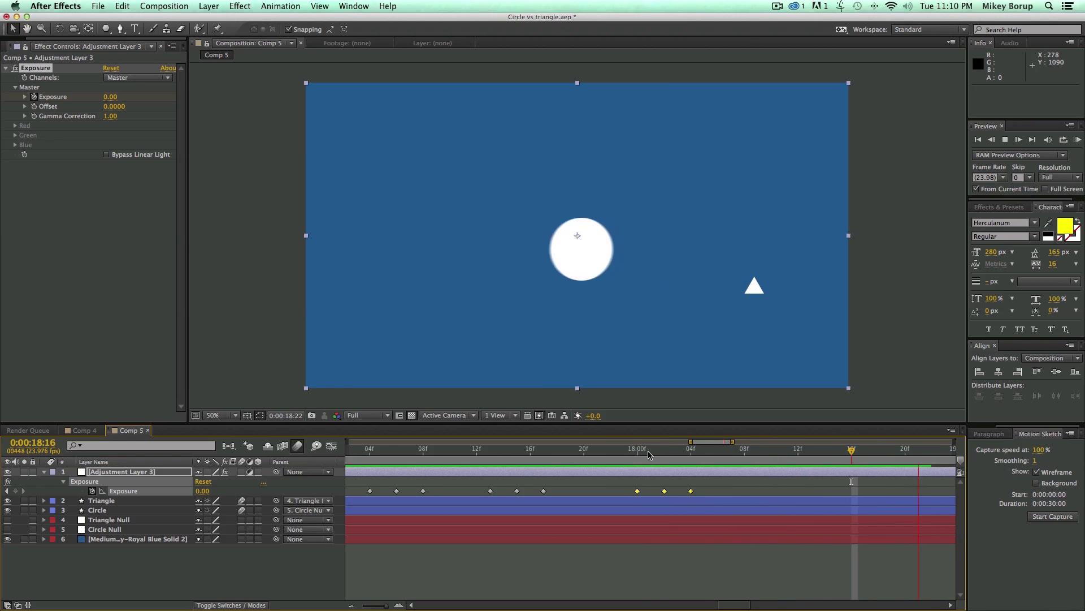
key("semicolon")
- Preview the collision flashes from 0:00:08:04 and collapse the adjustment layer's properties
left_click(513, 450)
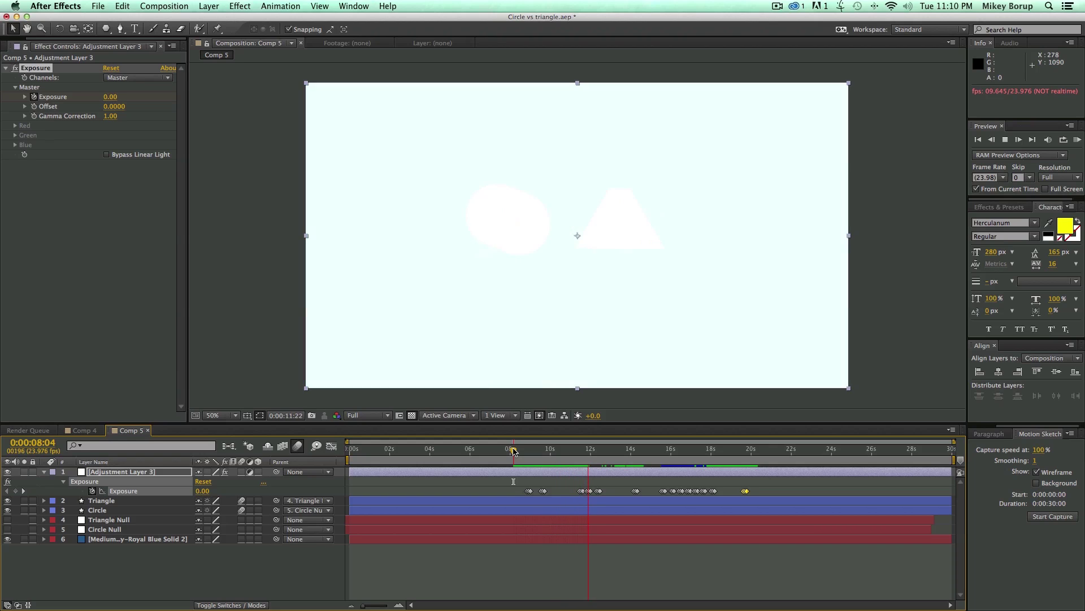
key("space")
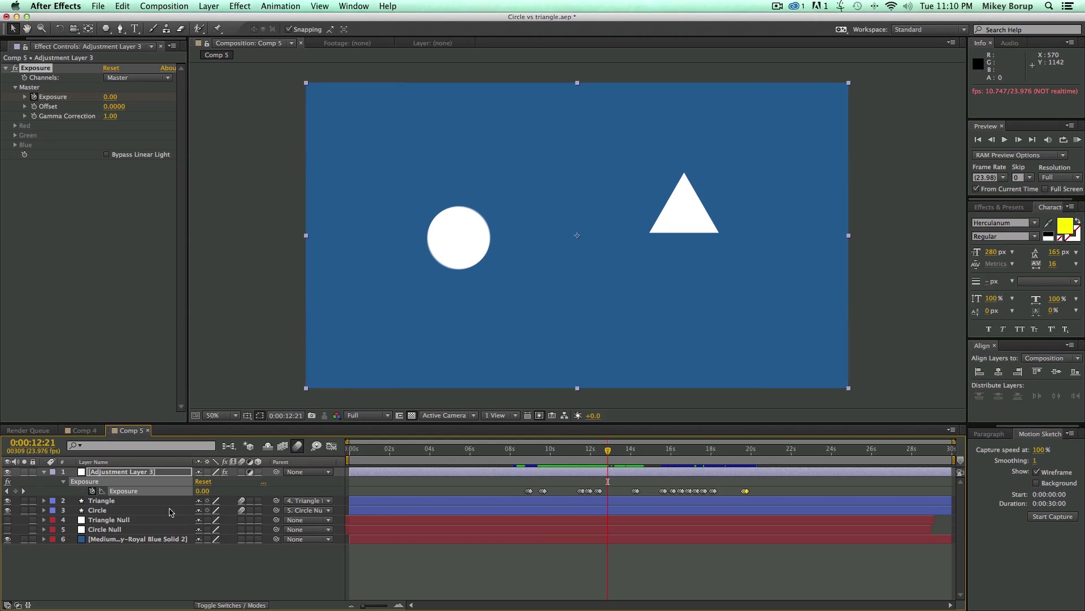
left_click(485, 555)
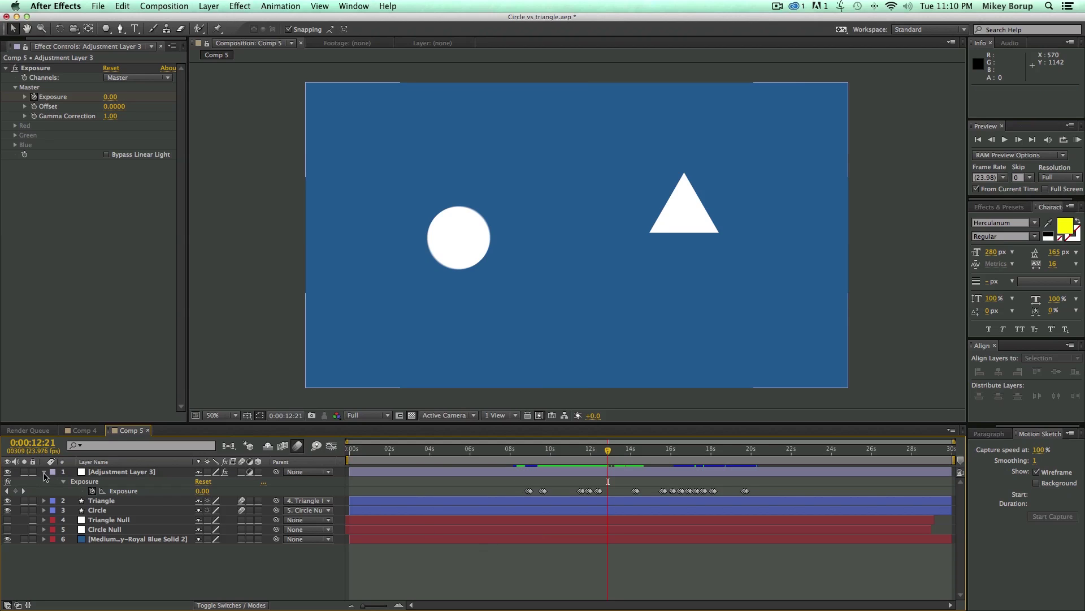
left_click(44, 473)
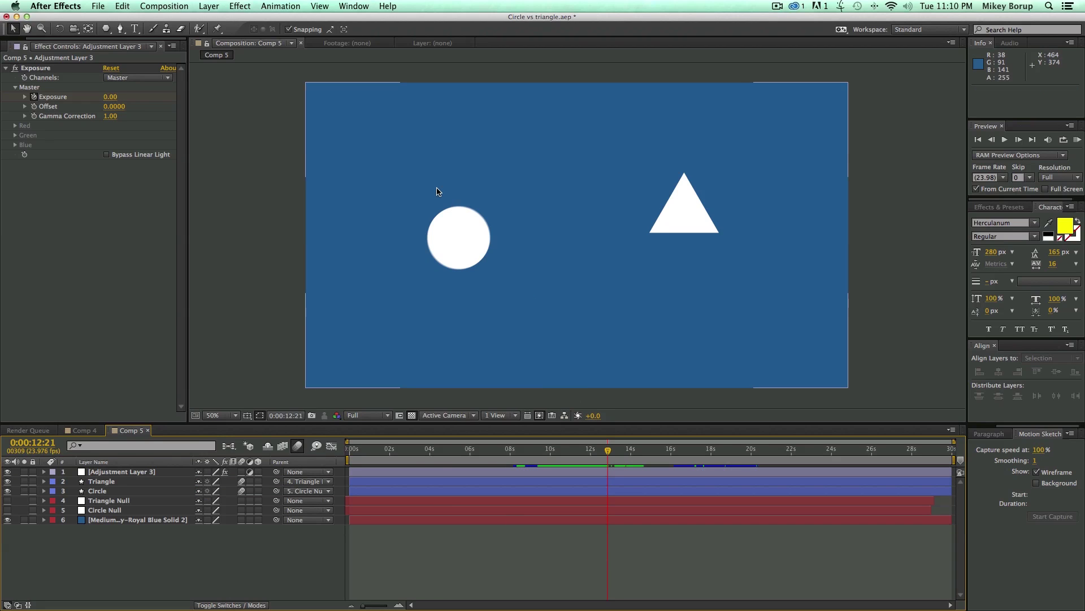
- Add a text layer reading FIGHT above the shapes and move it to position 942, 318
key("super+t")
left_click(539, 151)
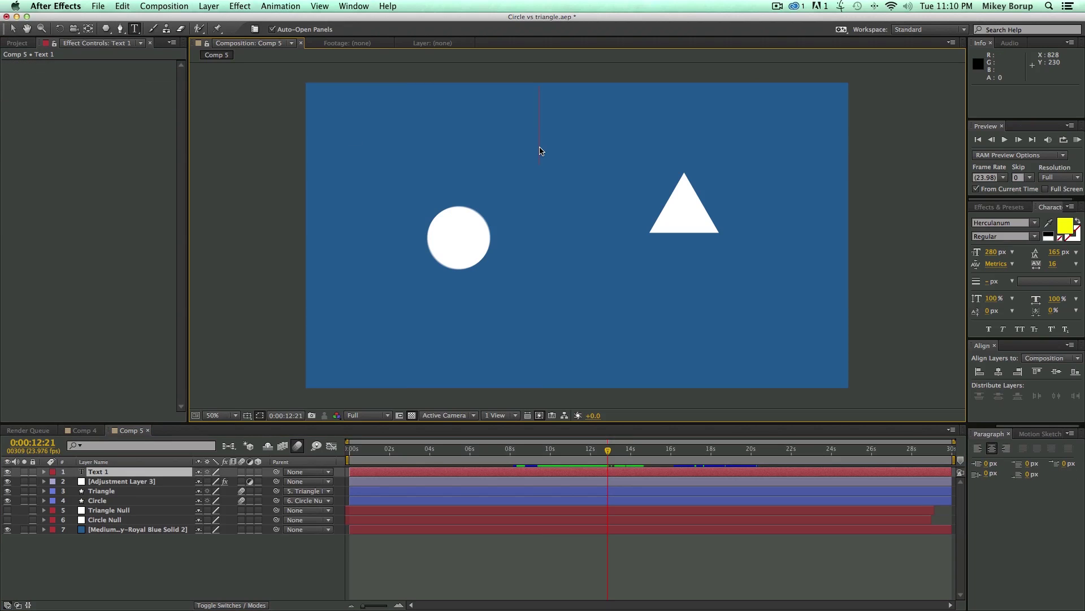
type("FIGHT")
key("Escape")
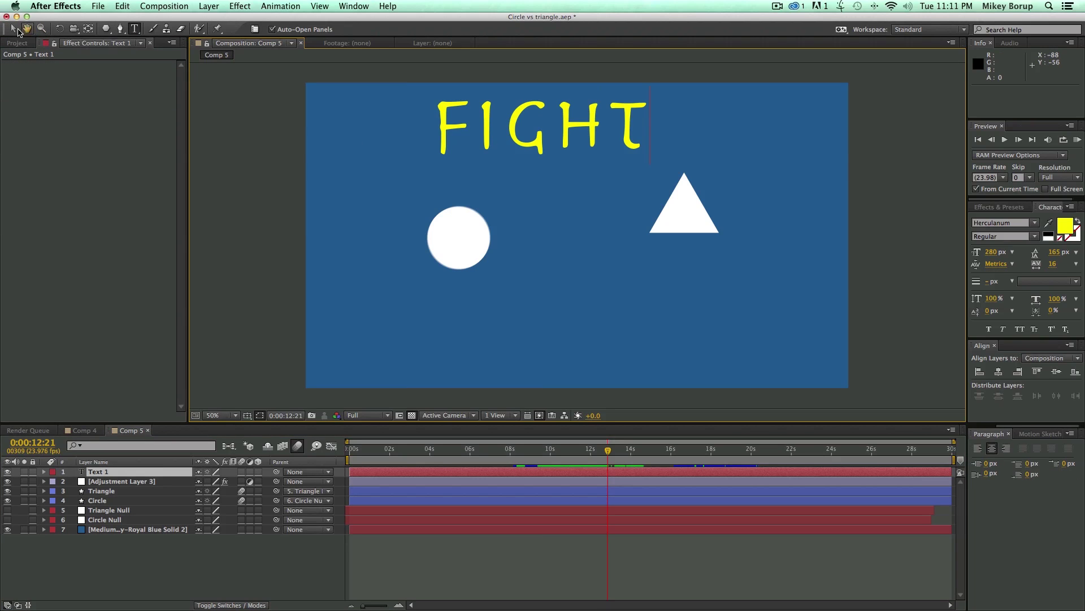
left_click_drag(567, 135, 600, 160)
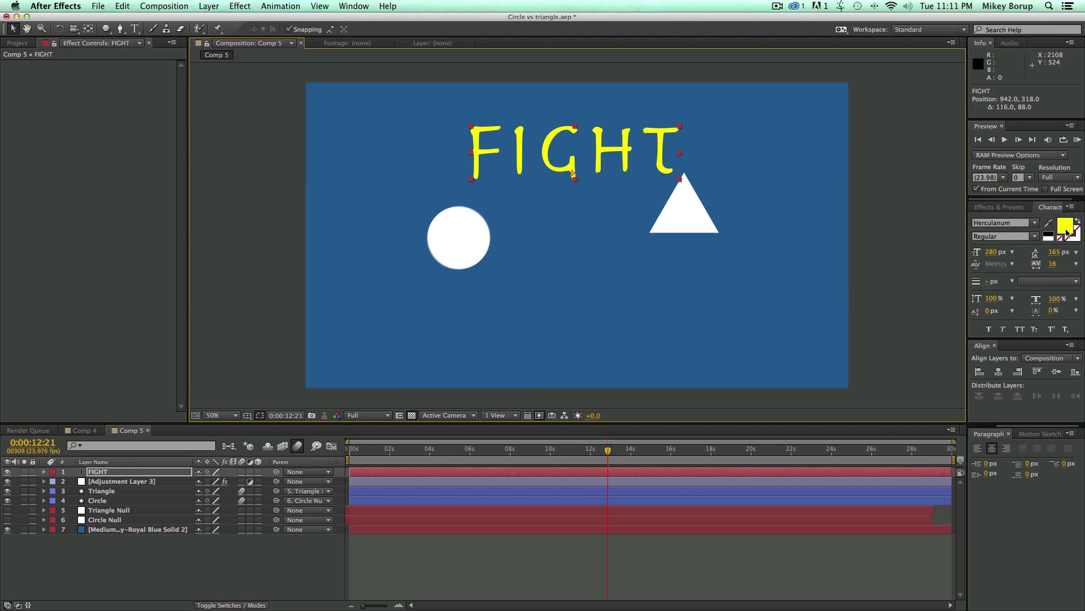
- Apply the Tint color correction effect to the FIGHT text and map white to yellow-green E0FF00
left_click(239, 6)
mouse_move(292, 113)
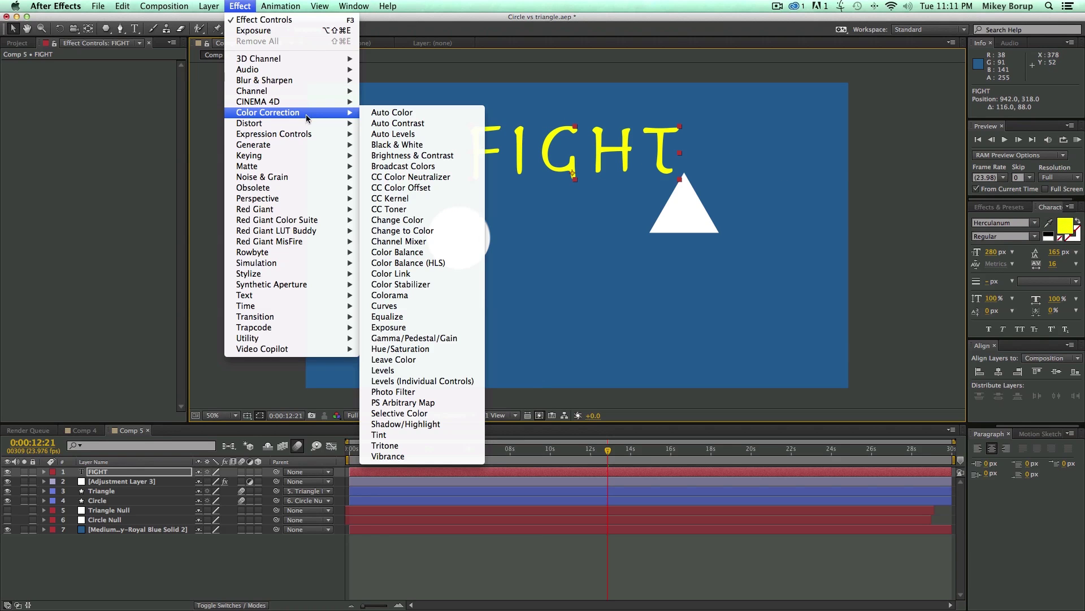
left_click(379, 435)
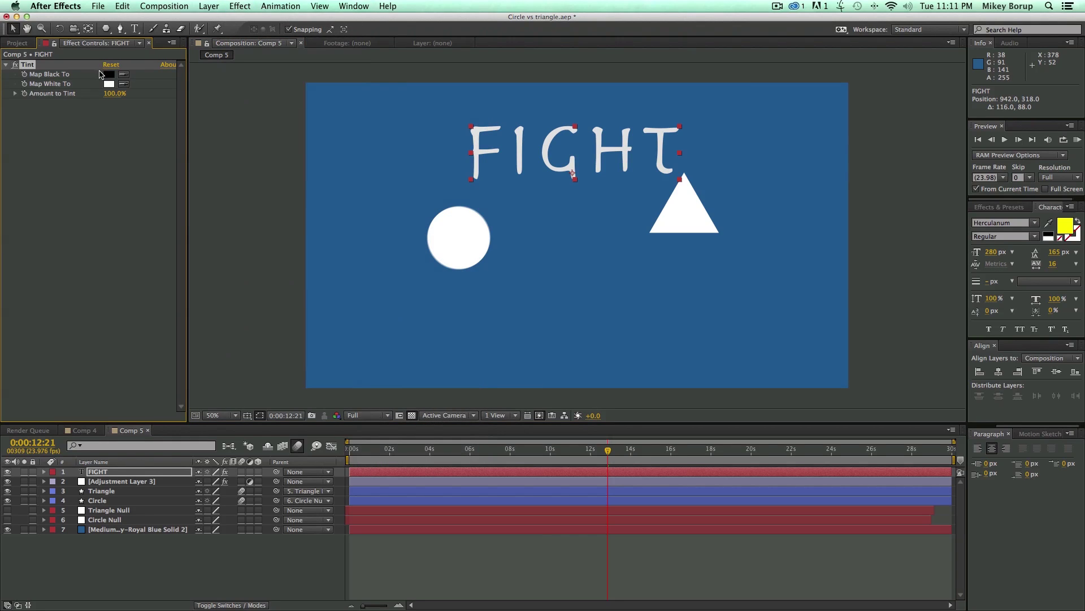
left_click(109, 85)
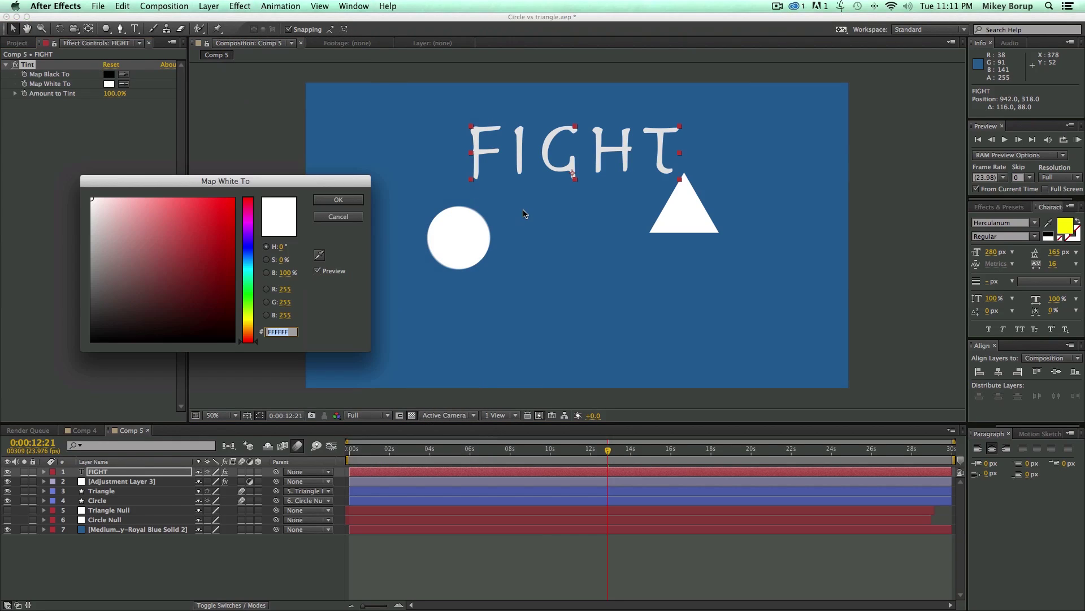
left_click(251, 318)
left_click(209, 229)
left_click(338, 199)
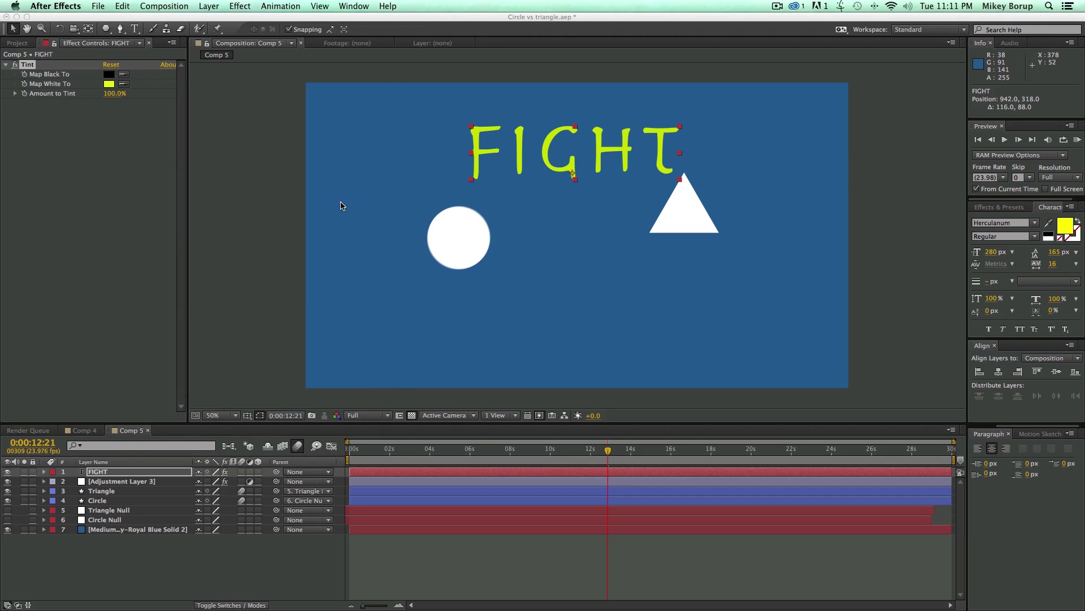
- Set the Tint effect's Map Black To color to orange
left_click(109, 74)
left_click(247, 330)
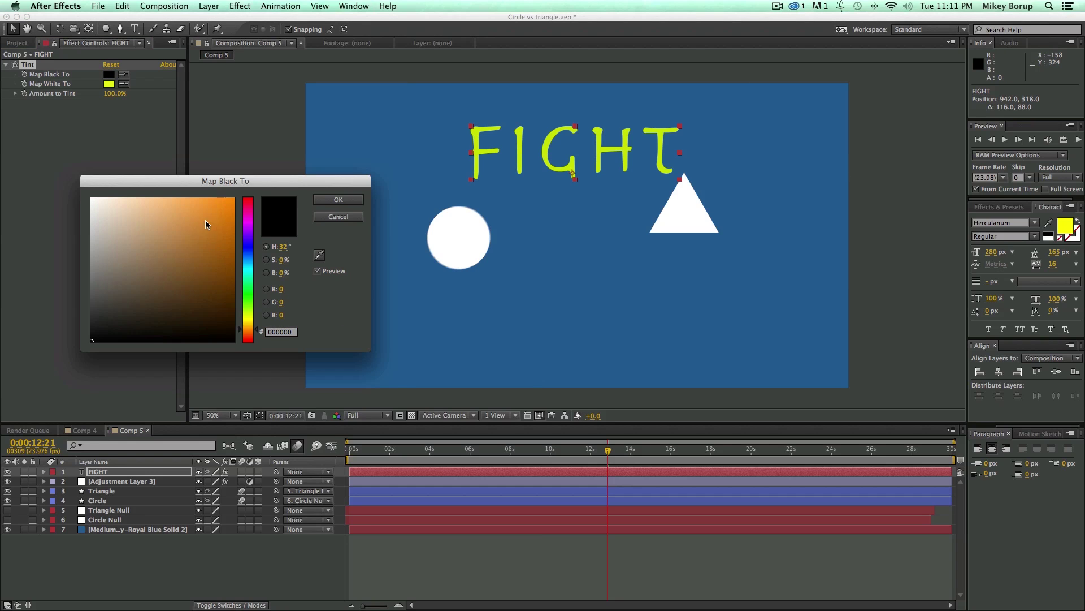
left_click(206, 223)
left_click(339, 200)
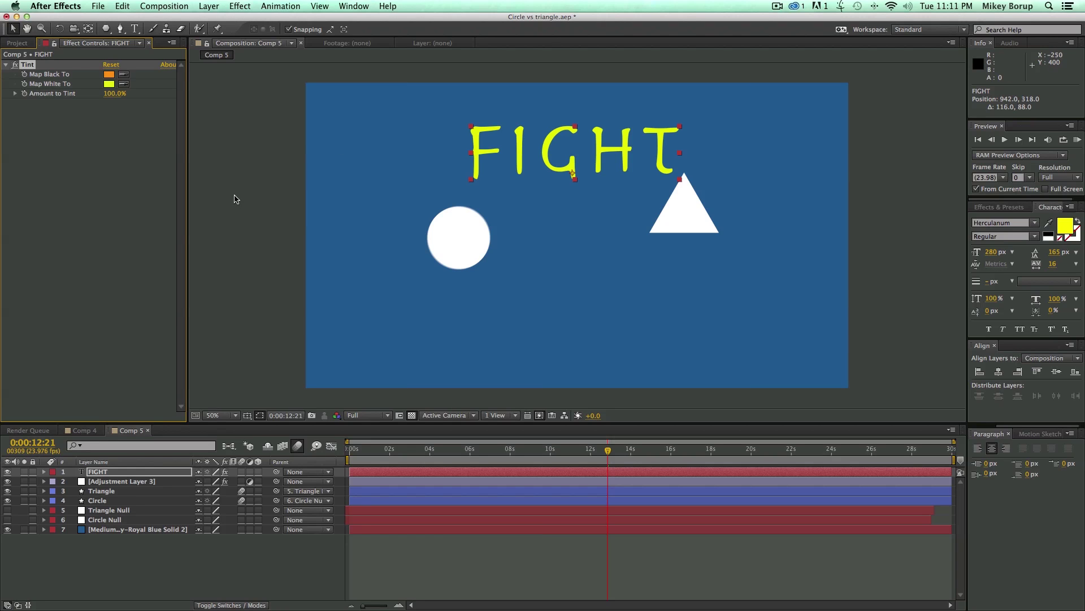
- Set the FIGHT text's fill to white and keep E0FF00 as the Tint effect's Map White To color
left_click(1050, 238)
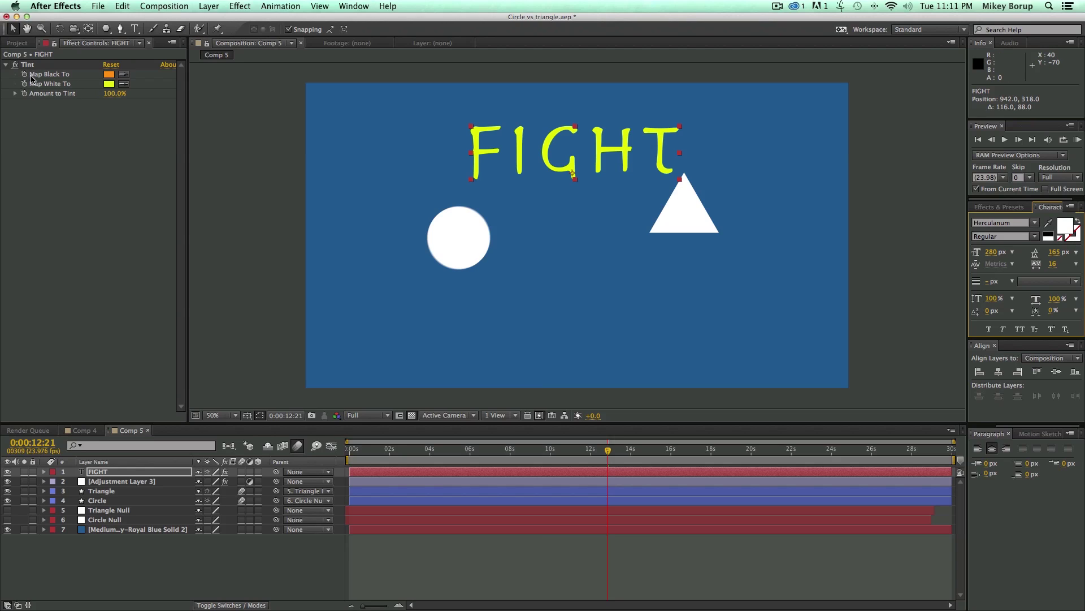
left_click(109, 85)
left_click(338, 199)
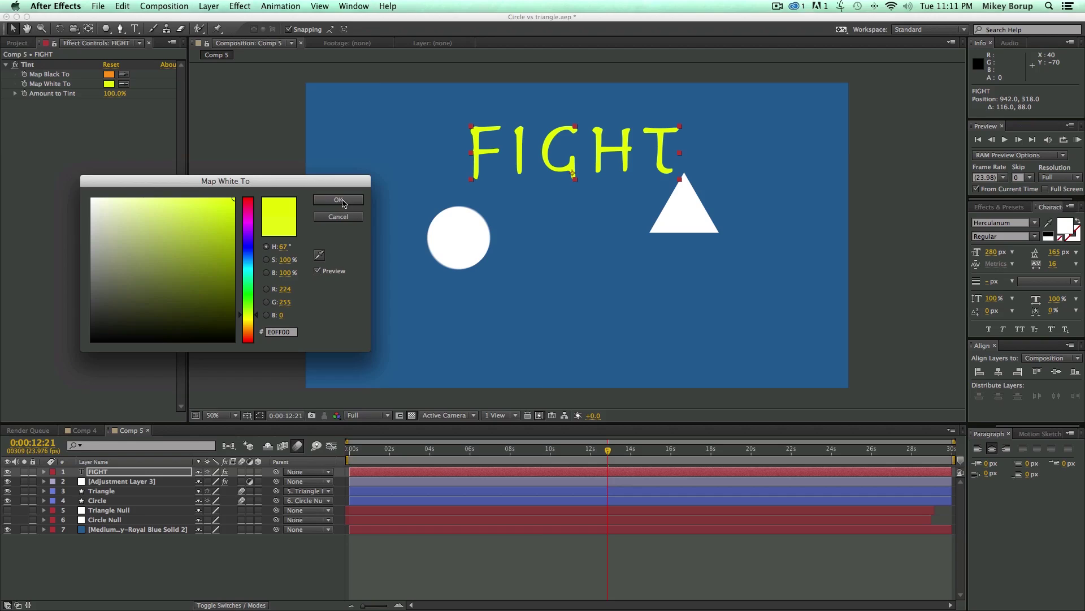
left_click(117, 563)
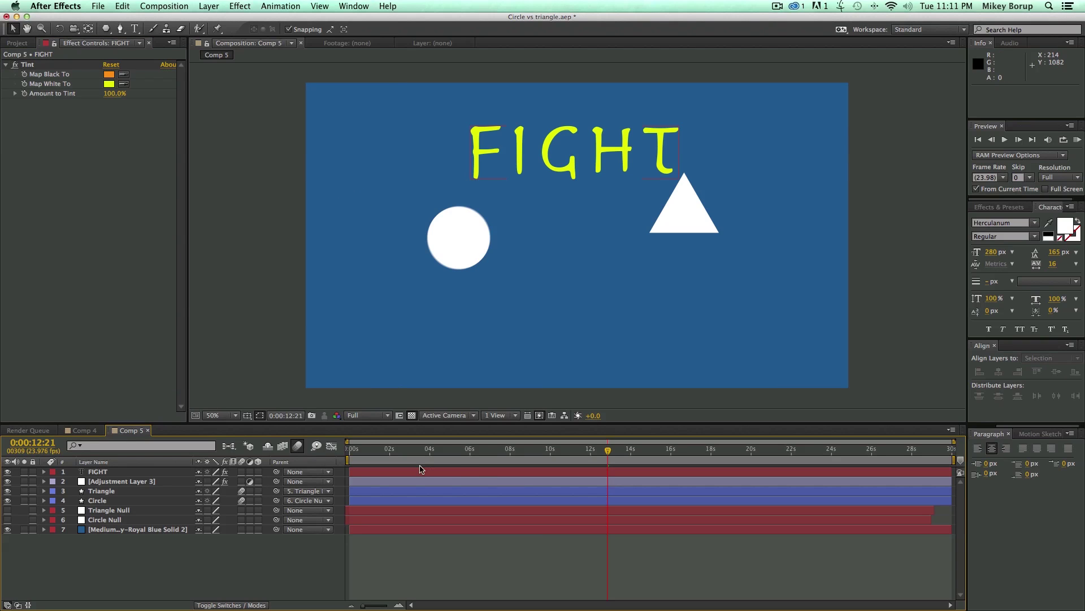
- Add the expression wiggle(5,5); to the Map White To color of the FIGHT layer's Tint effect
left_click(471, 473)
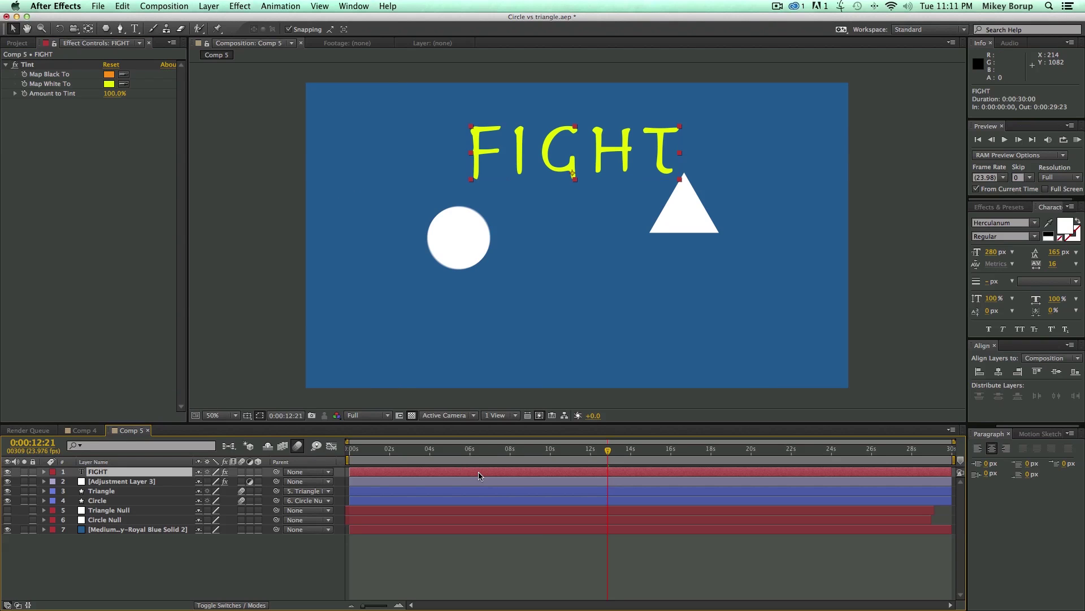
left_click(45, 472)
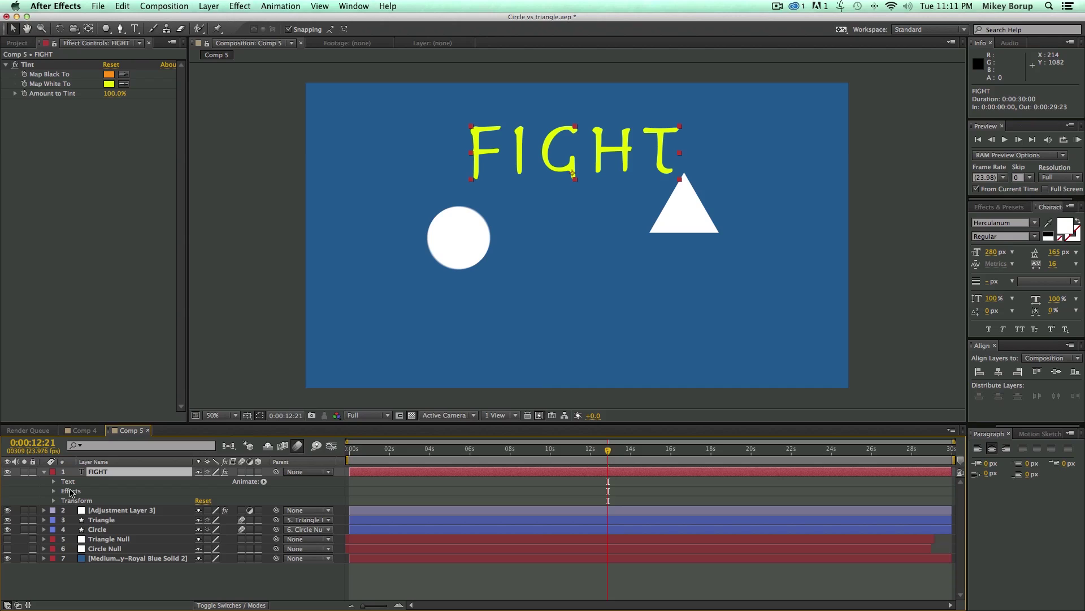
left_click(54, 491)
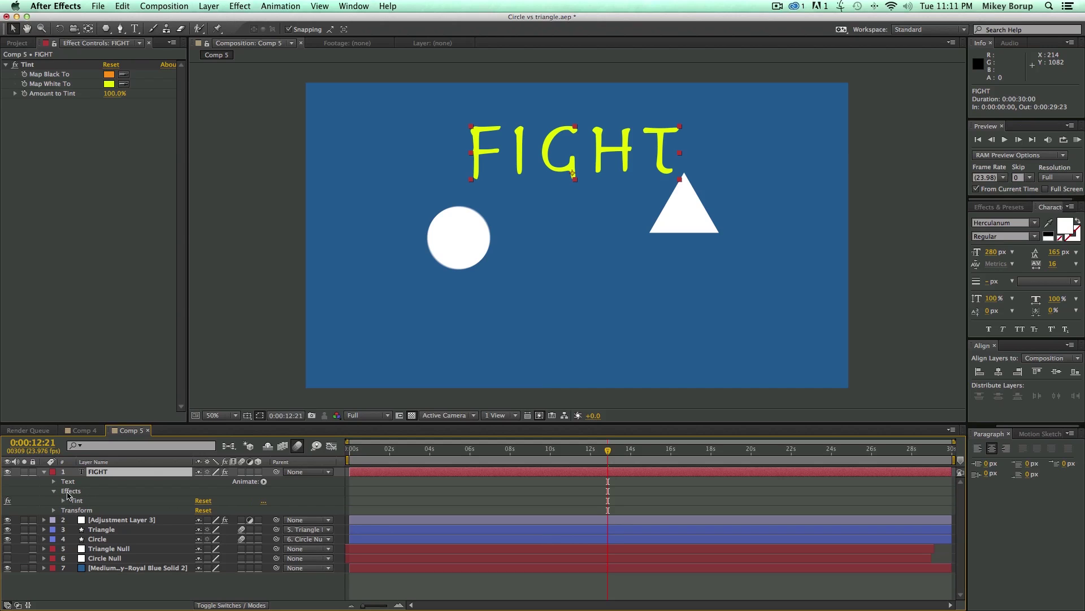
left_click(64, 501)
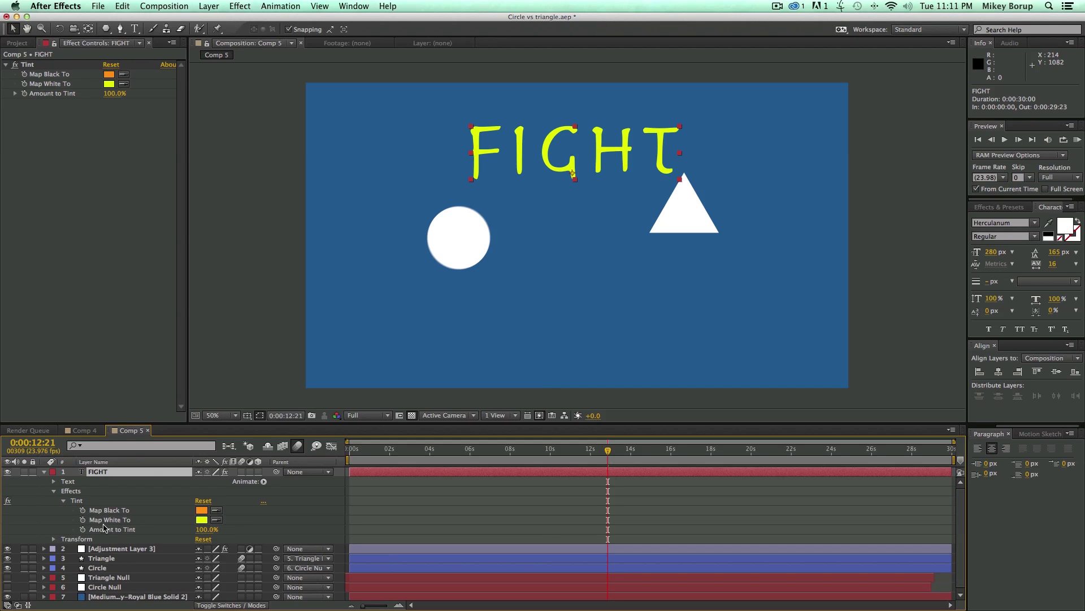
left_click(84, 519, "alt")
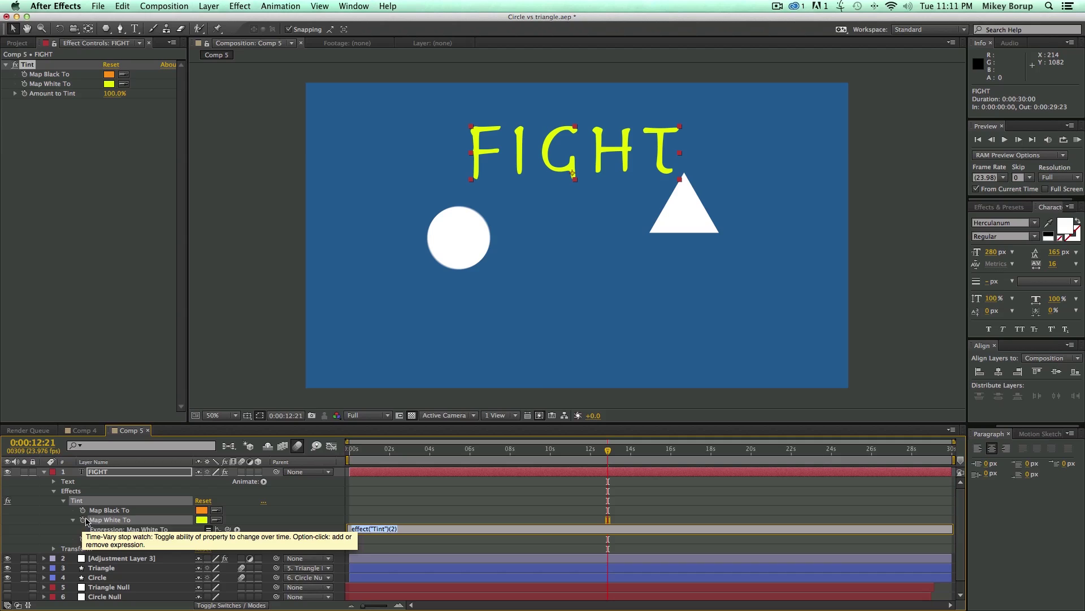
type("wiggle(5,5);")
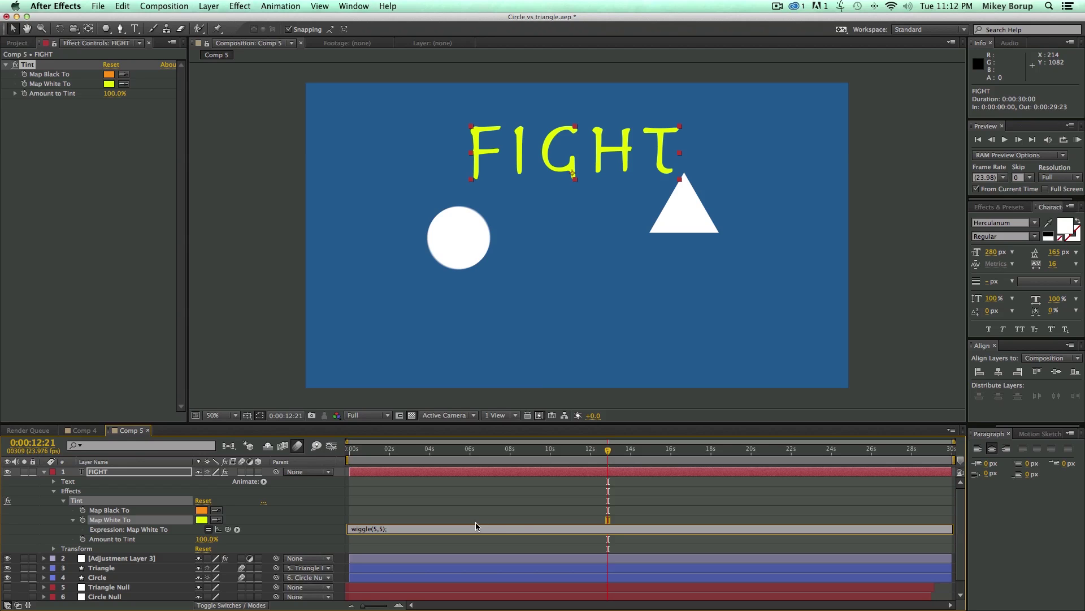
left_click(540, 517)
- Preview the wiggling text color and paste the adjustment layer's Exposure flash keyframes at a collision shortly after 0:00:06:00
key("space")
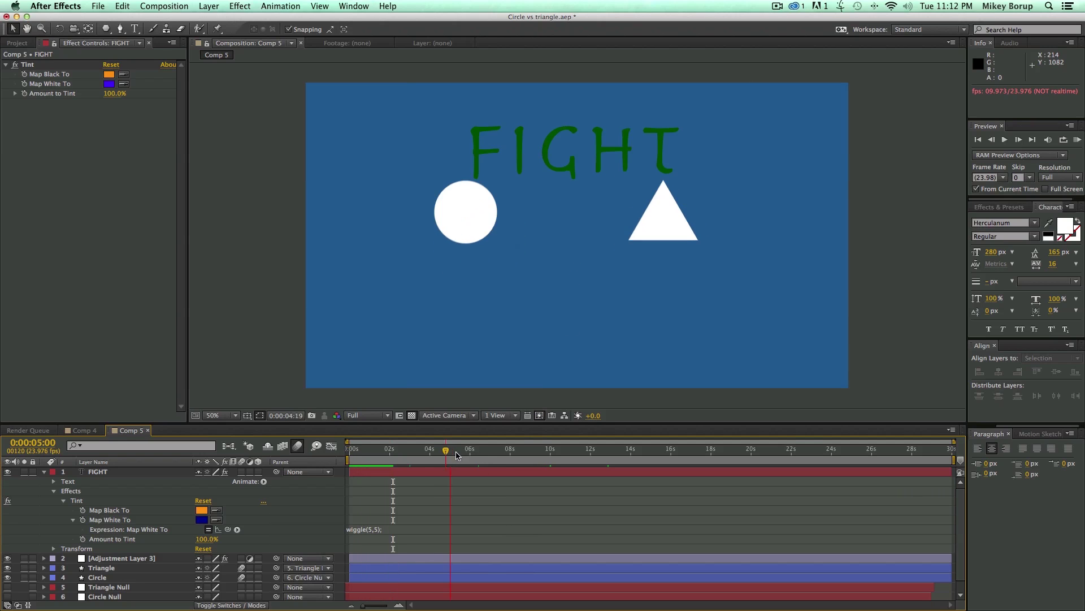
key("space")
scroll(452, 505, "up", 1)
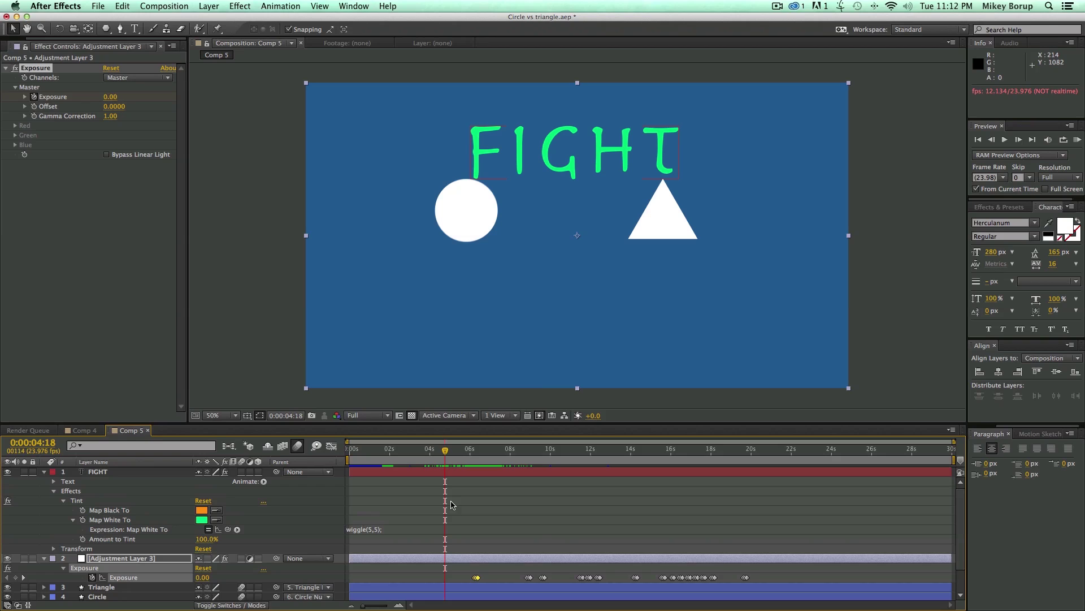
- Keyframe the FIGHT layer's Opacity to appear abruptly, with 100% at 0:00:04:18 and 0% just before it
left_click(435, 475)
key("t")
left_click(73, 481)
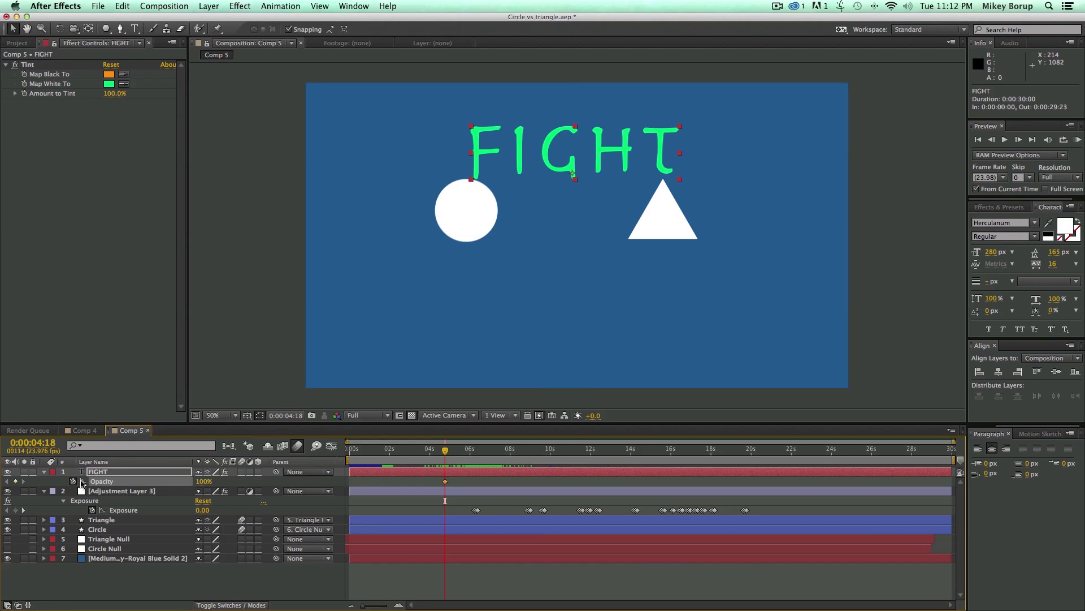
left_click(443, 450)
left_click(204, 481)
type("0")
key("Return")
- Fade out the FIGHT layer with Opacity keyframes of 100% at 0:00:05:17 and 0% at 0:00:05:22
key("space")
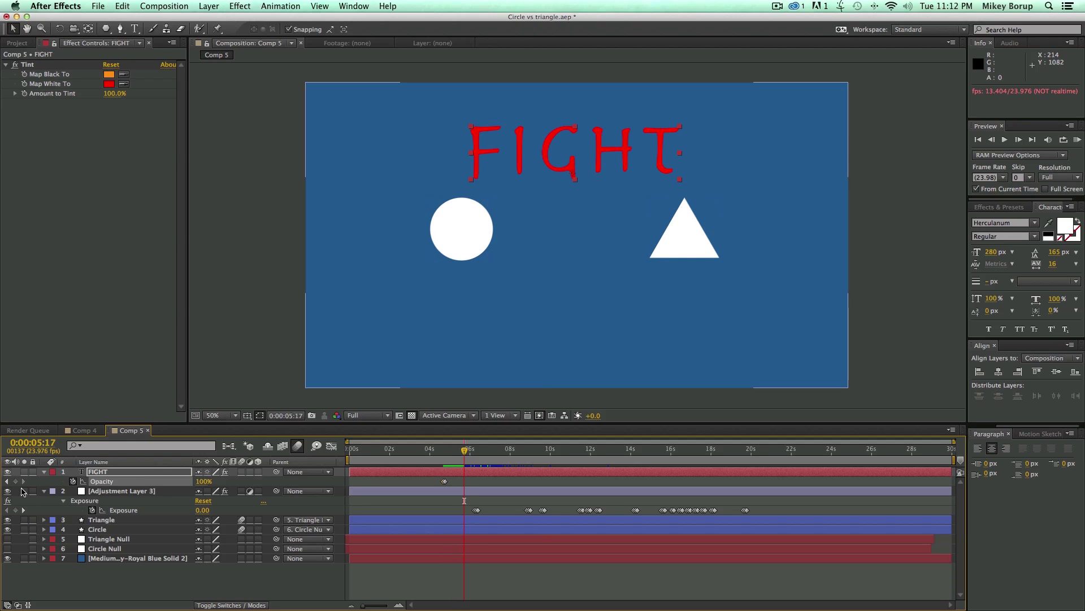
key("space")
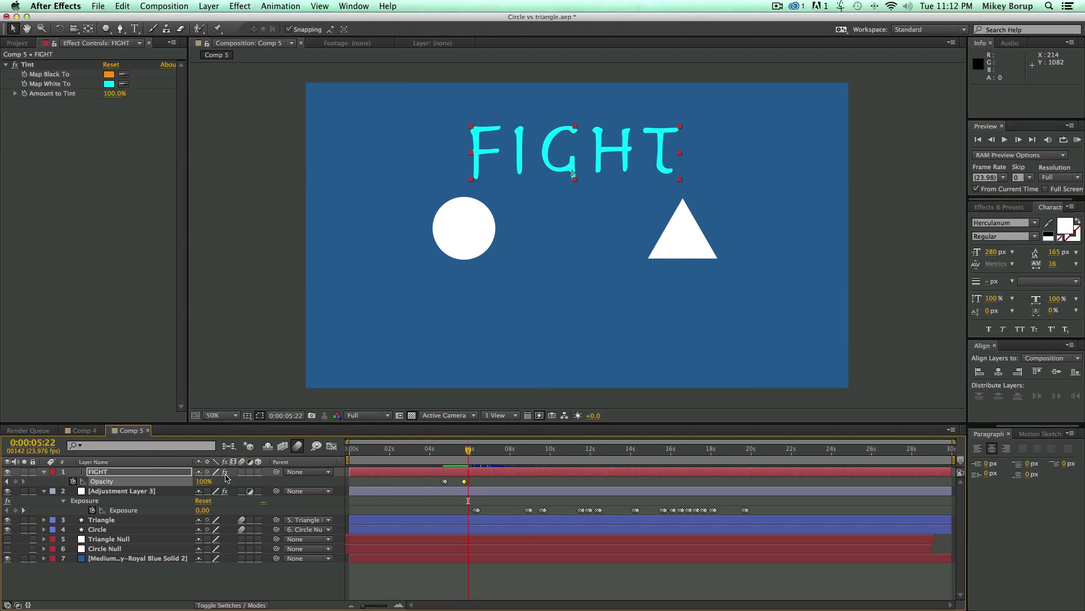
left_click_drag(203, 482, 43, 471)
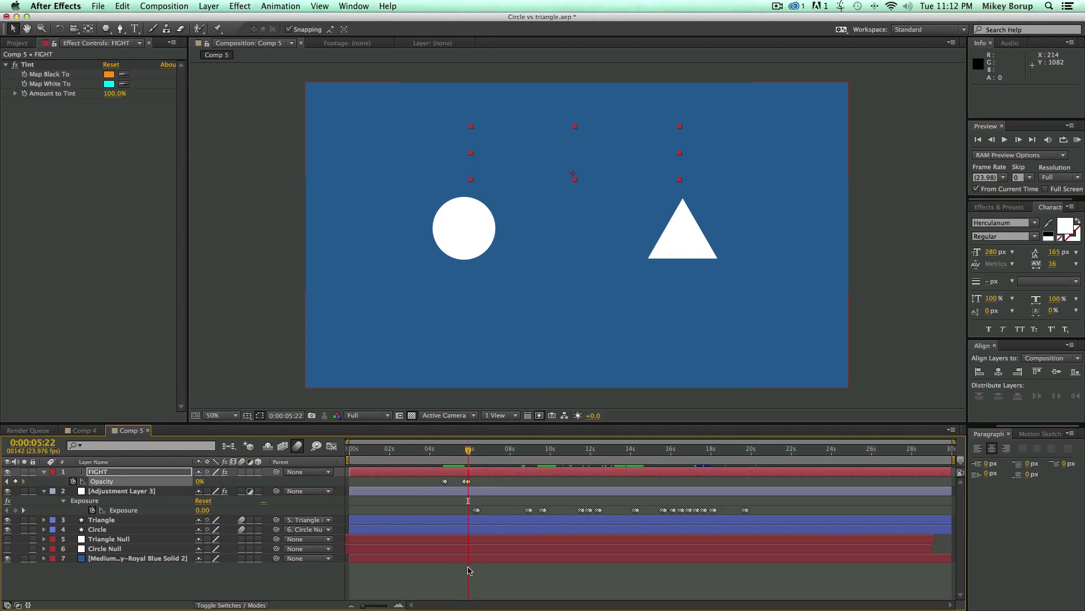
left_click(497, 595)
- Show the FIGHT layer's Tint effect and copy the wiggle(5,5); expression from its Map White To color
left_click(118, 474)
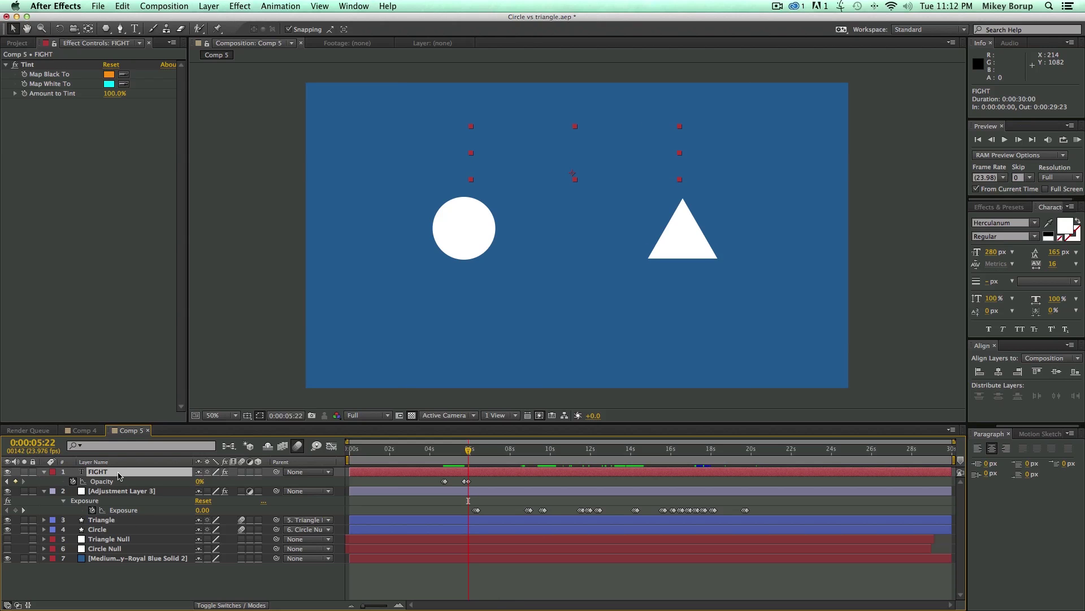
key("e")
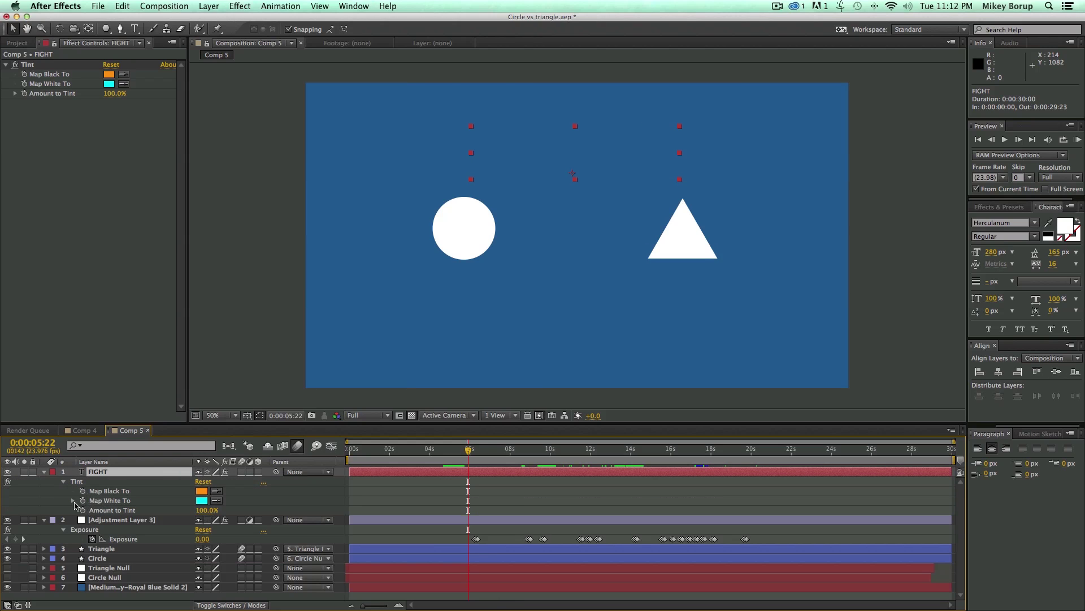
left_click(82, 500, "alt")
type("wiggle(5,5);")
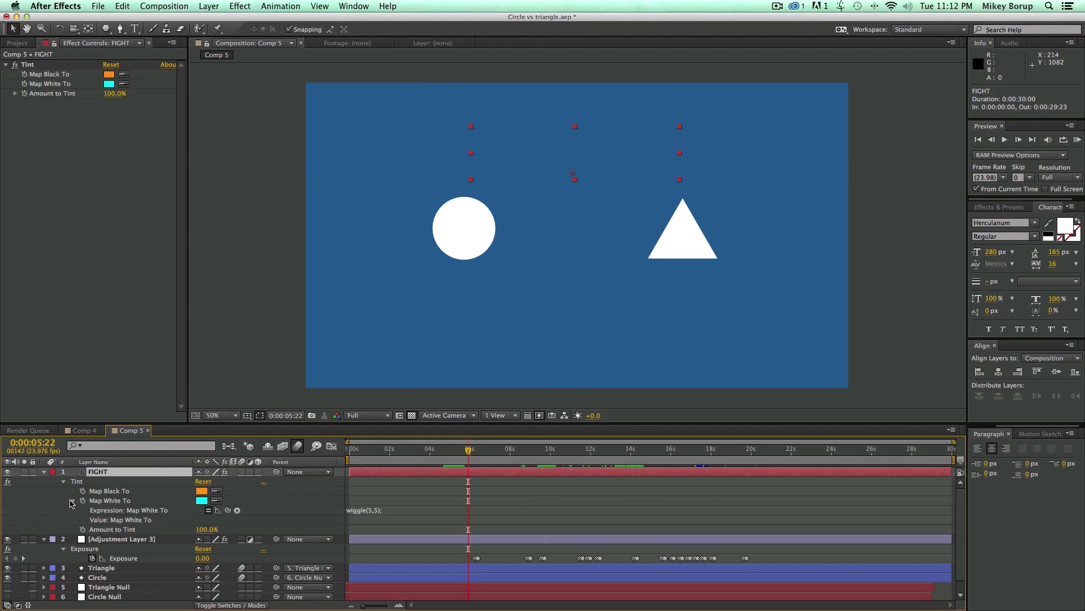
left_click(393, 511)
key("super+c")
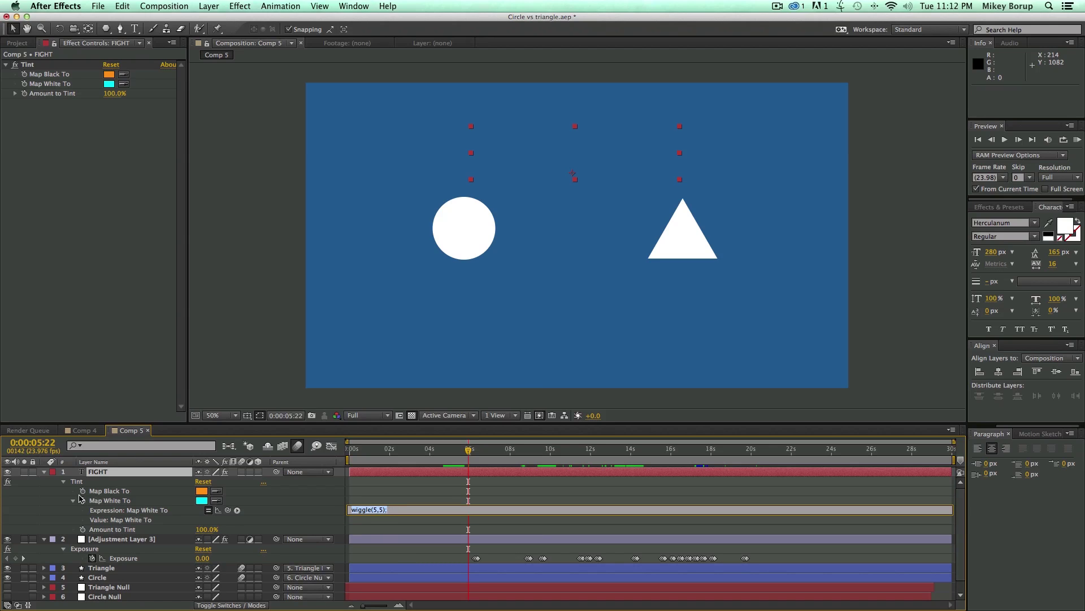
- Add the copied wiggle(5,5); expression to the FIGHT layer's Scale and preview the animation from 0:00:04:06
left_click(364, 470)
key("s")
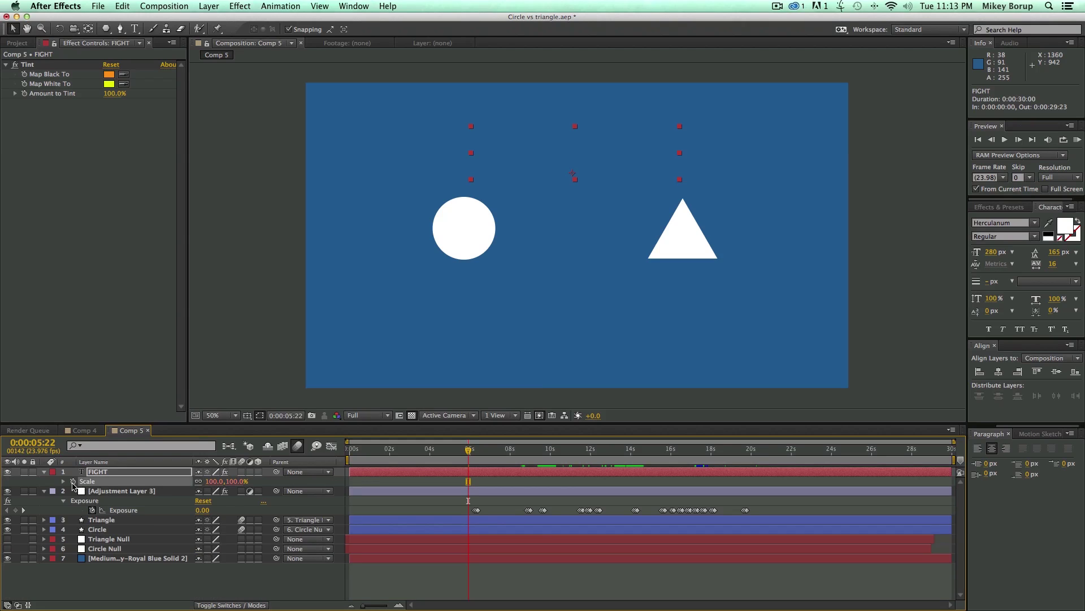
left_click(73, 481, "alt")
key("super+v")
left_click_drag(409, 450, 435, 450)
key("space")
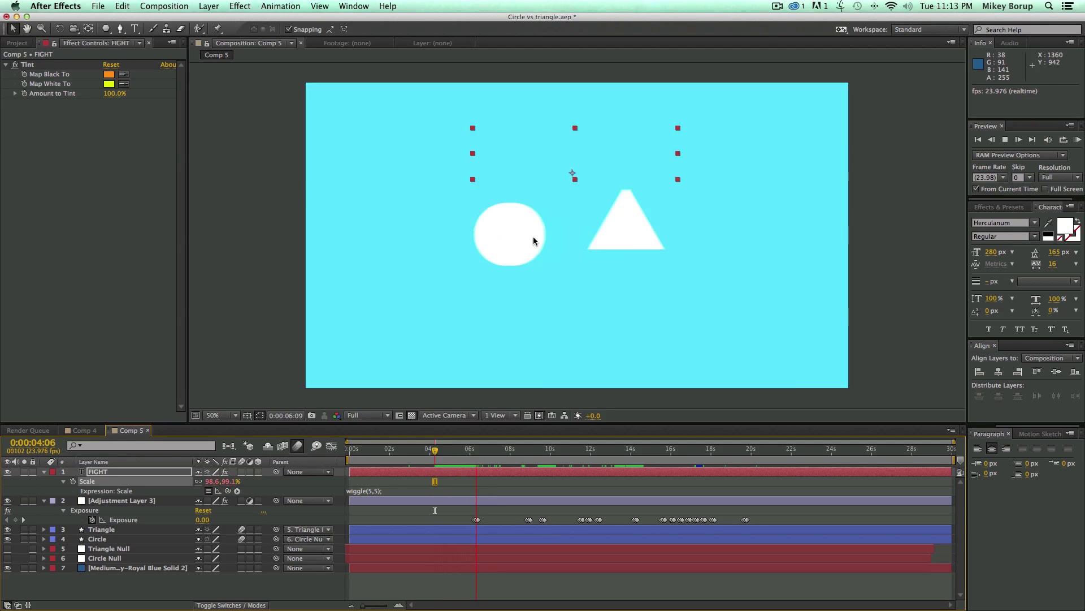
key("space")
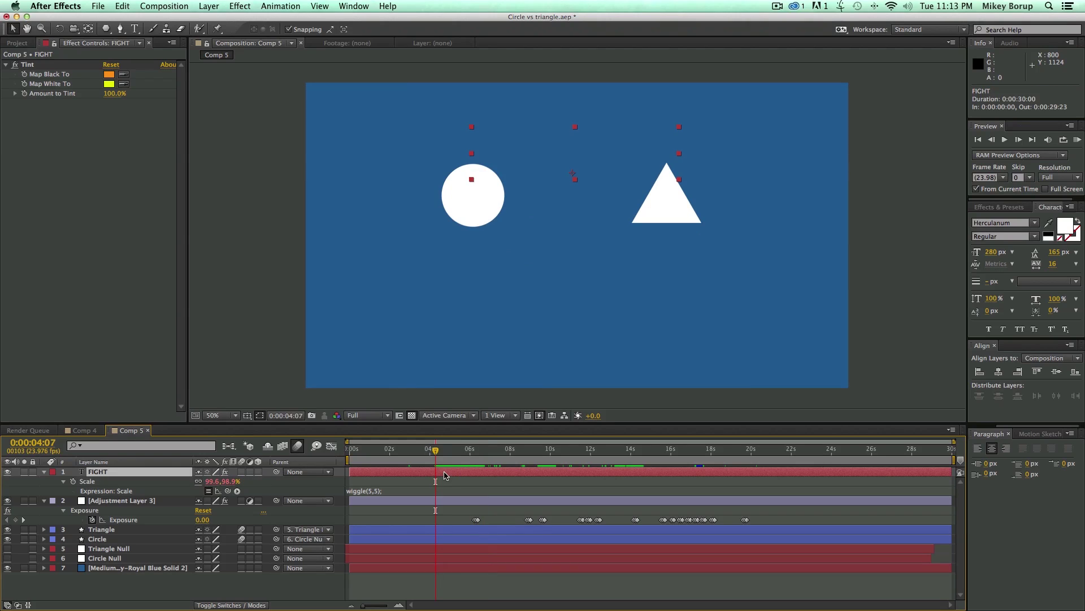
- Trim the FIGHT layer to start at 0:00:04:07 and end shortly after 0:00:07:00, and scrub through the title's appearance
key("alt+bracketleft")
left_click(494, 449)
key("alt+bracketright")
left_click(521, 575)
left_click_drag(479, 449, 433, 449)
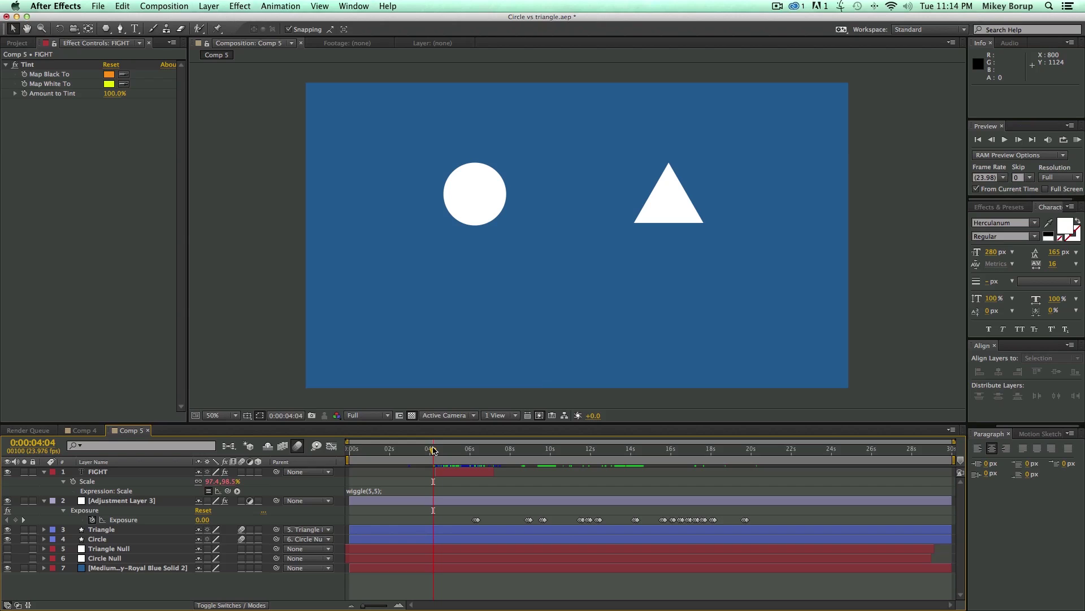
left_click_drag(433, 449, 468, 451)
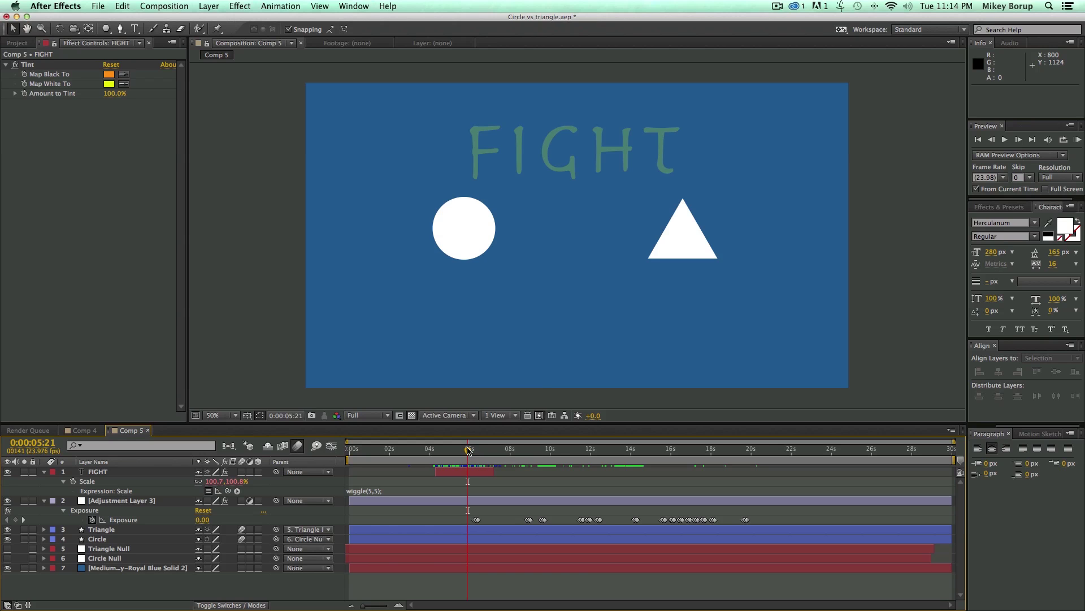
- Switch to Mail to view the trackFinger track data message, and close it to uncover the trackFinger website
key("super+Tab")
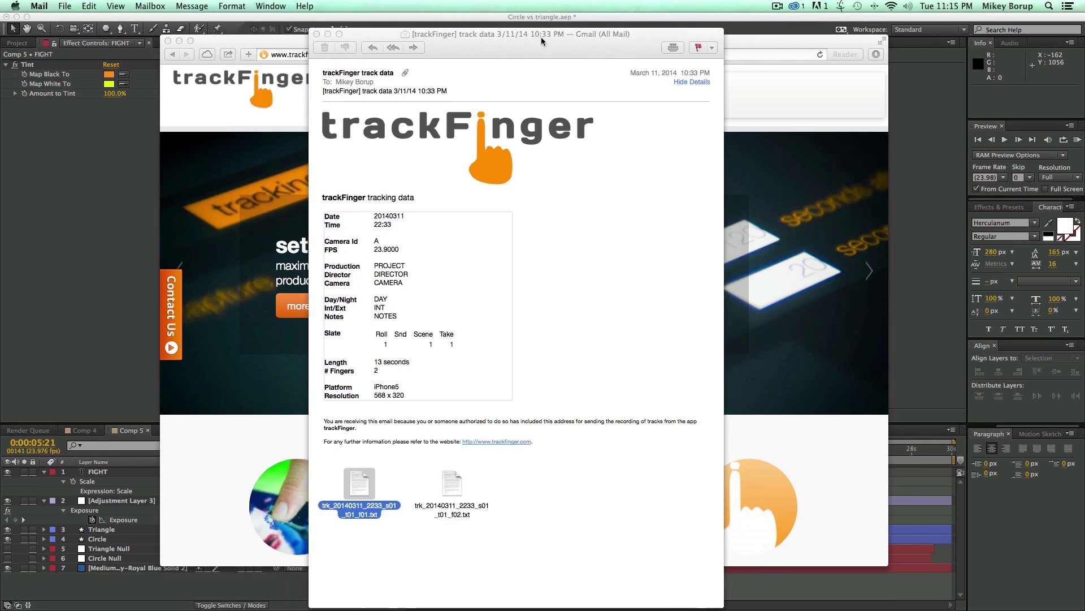
left_click_drag(541, 36, 577, 35)
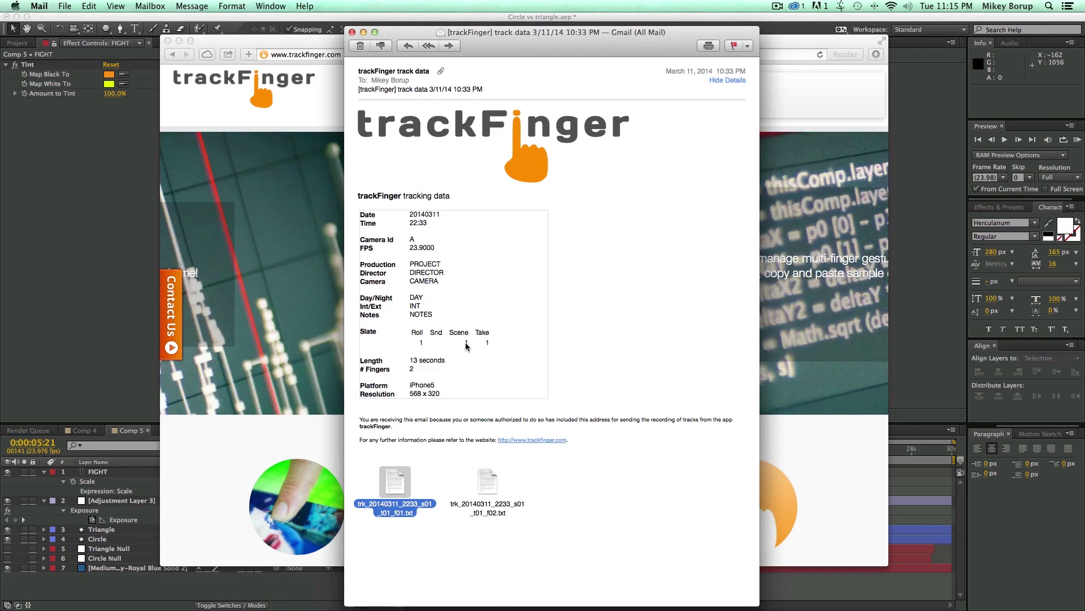
key("super+w")
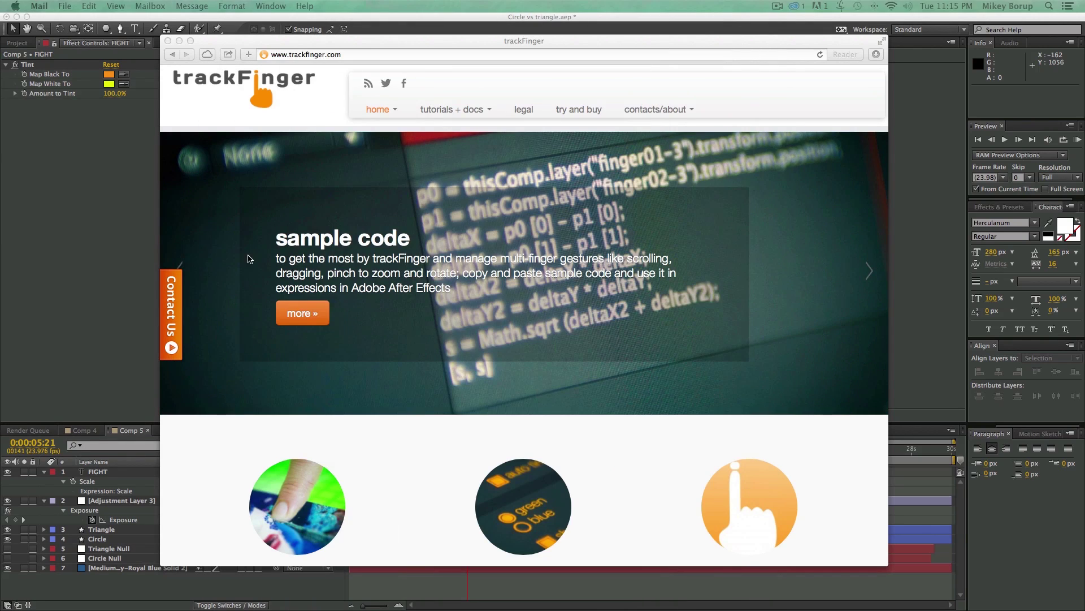